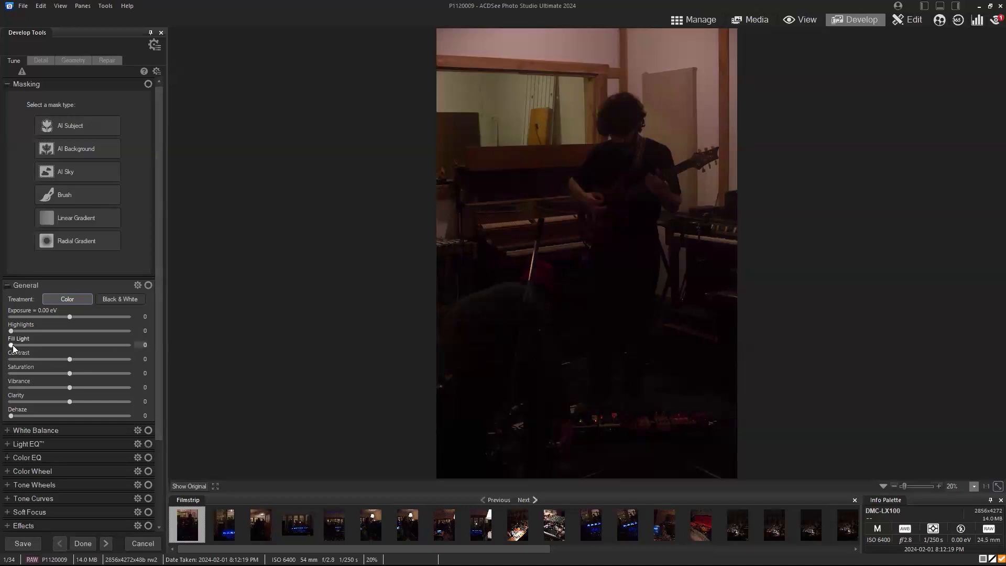
Brighten the dark guitarist photo with Exposure +0.16 eV, Contrast 8 and Fill Light slightly above 65
left_click_drag(11, 344, 81, 347)
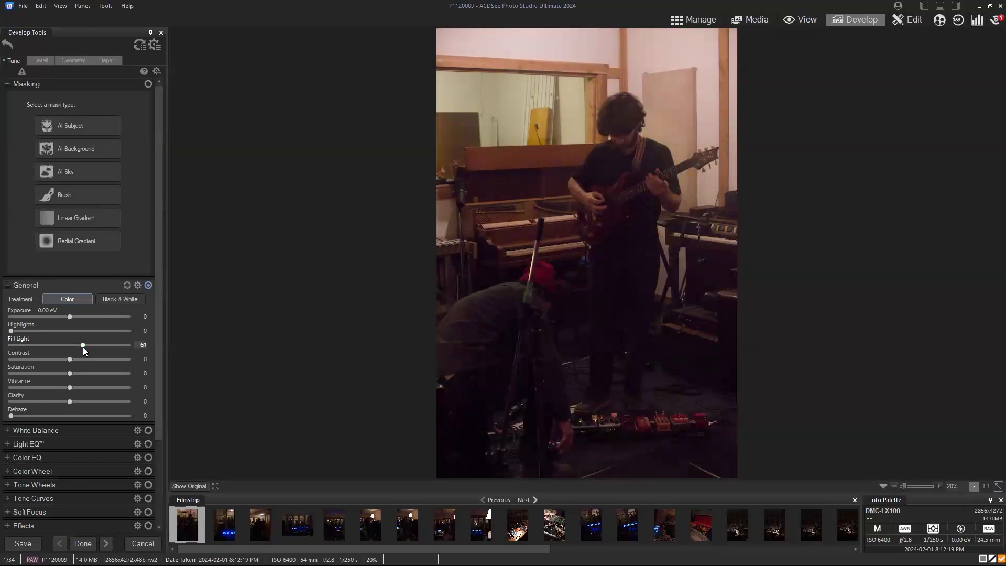
left_click_drag(70, 361, 73, 361)
left_click_drag(83, 344, 71, 316)
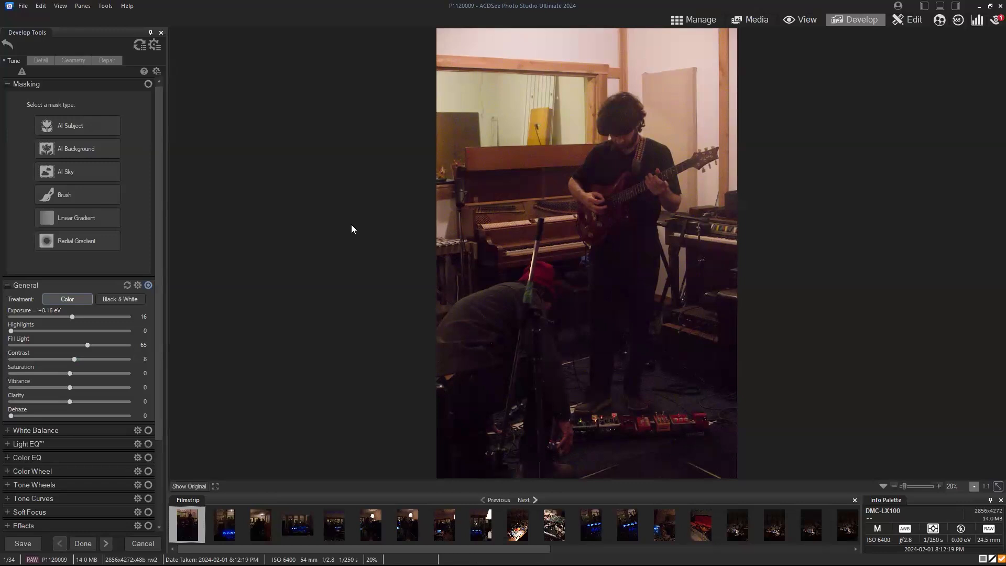
left_click_drag(88, 344, 92, 344)
Open the Detail adjustments, collapse Masking, and inspect the noise in the zoomed preview around the guitarist's picking hand and the piano
left_click(38, 62)
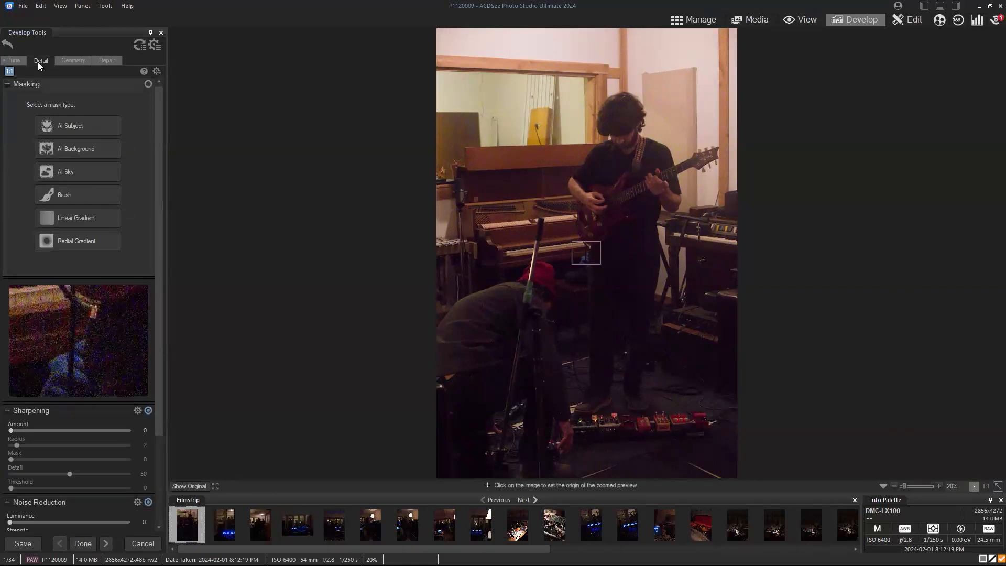
left_click(7, 87)
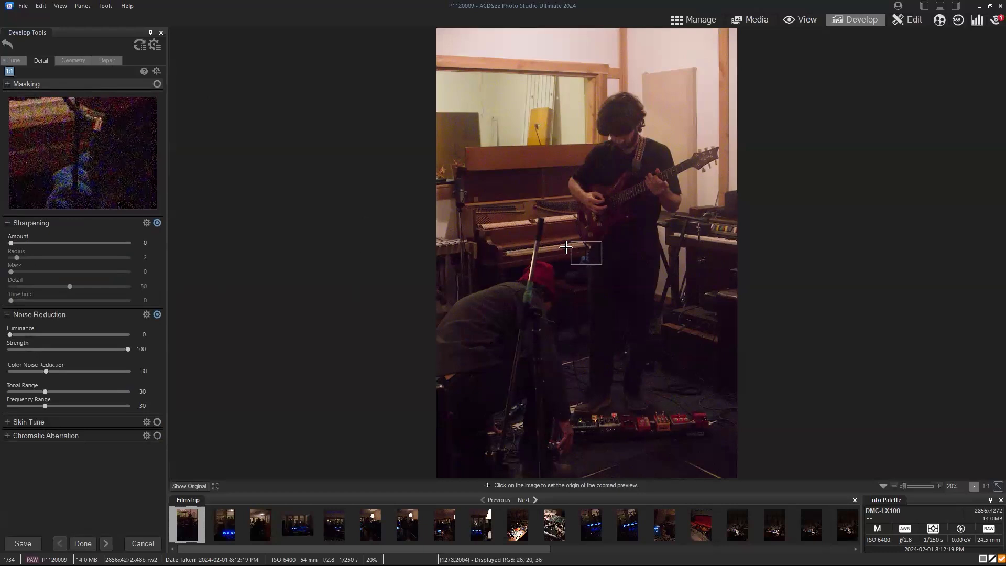
left_click(589, 245)
left_click_drag(593, 241, 613, 200)
left_click(607, 197)
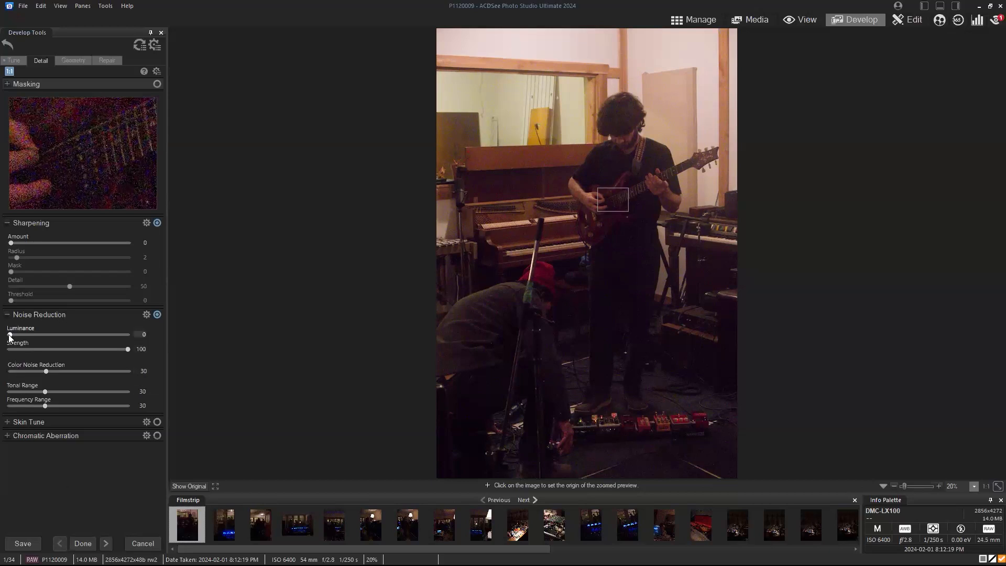
left_click_drag(604, 202, 546, 156)
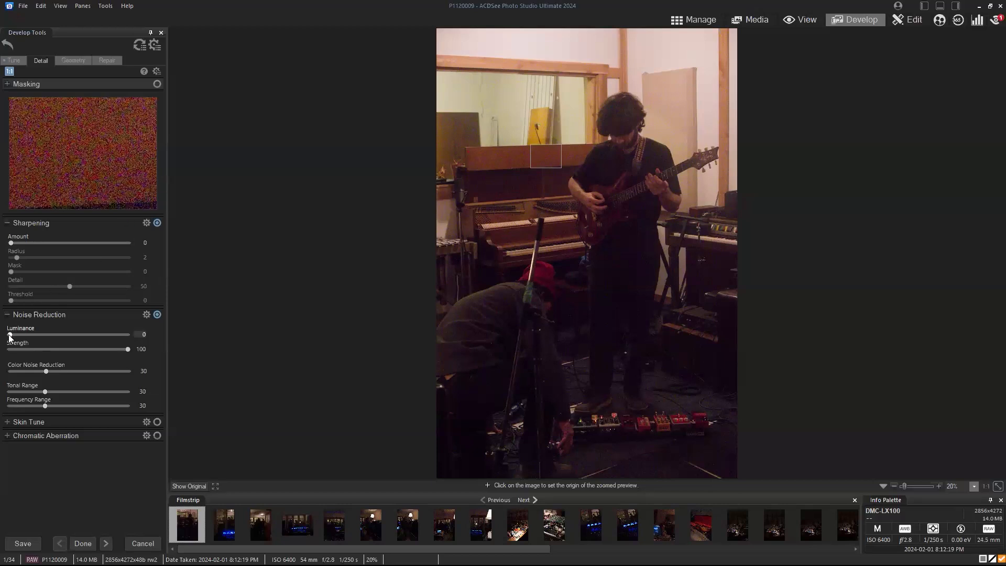
left_click_drag(539, 152, 608, 204)
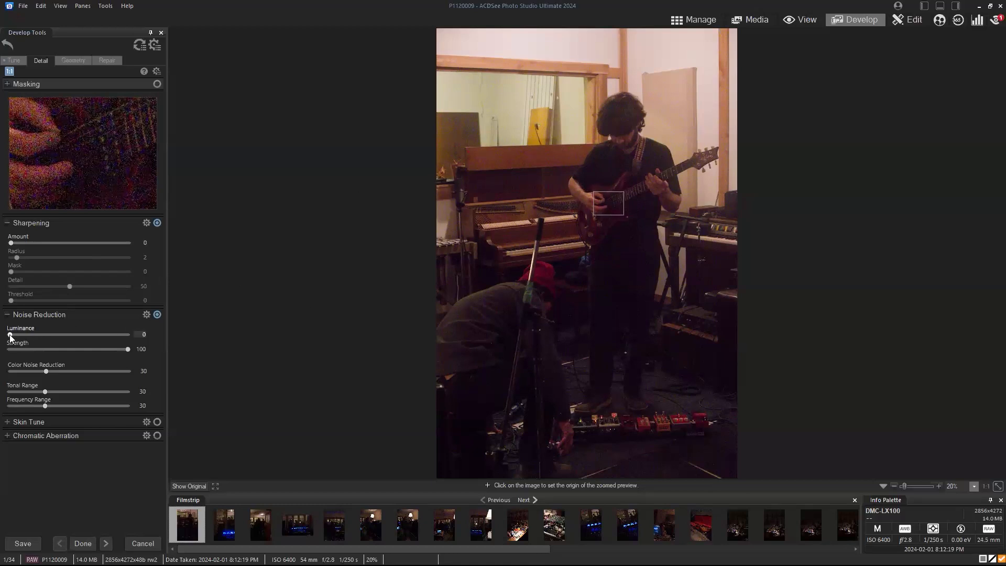
Set noise reduction Luminance to 100 and compare the hand preview with noise reduction off and on
left_click_drag(10, 336, 202, 329)
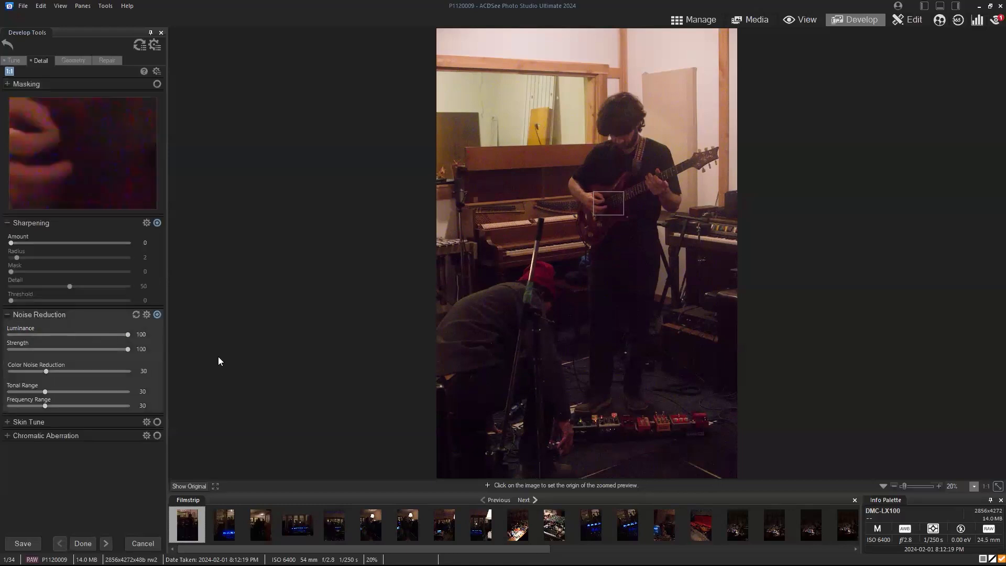
mouse_move(608, 207)
left_mouse_down()
mouse_move(546, 208)
mouse_move(608, 199)
left_mouse_up()
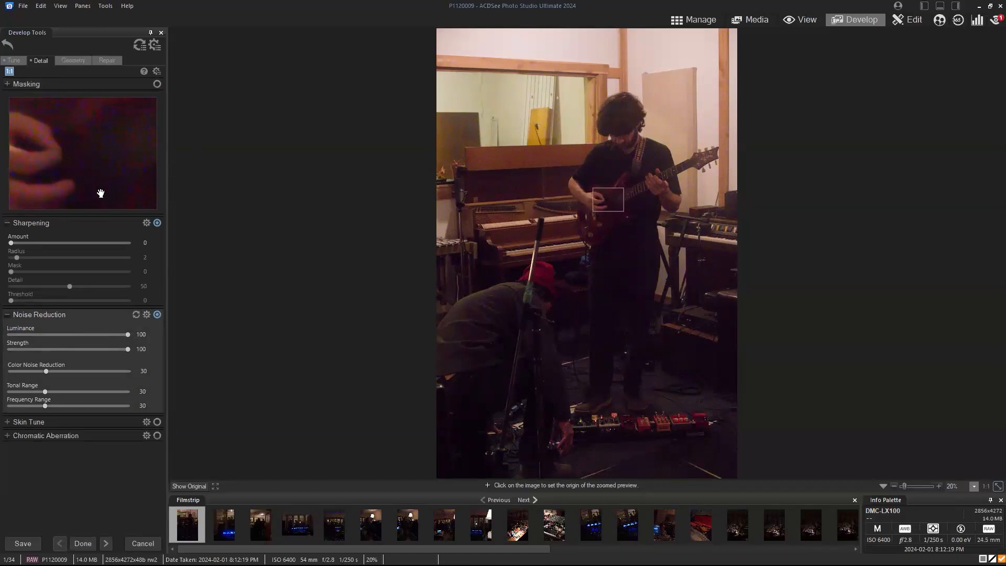
left_click(608, 205)
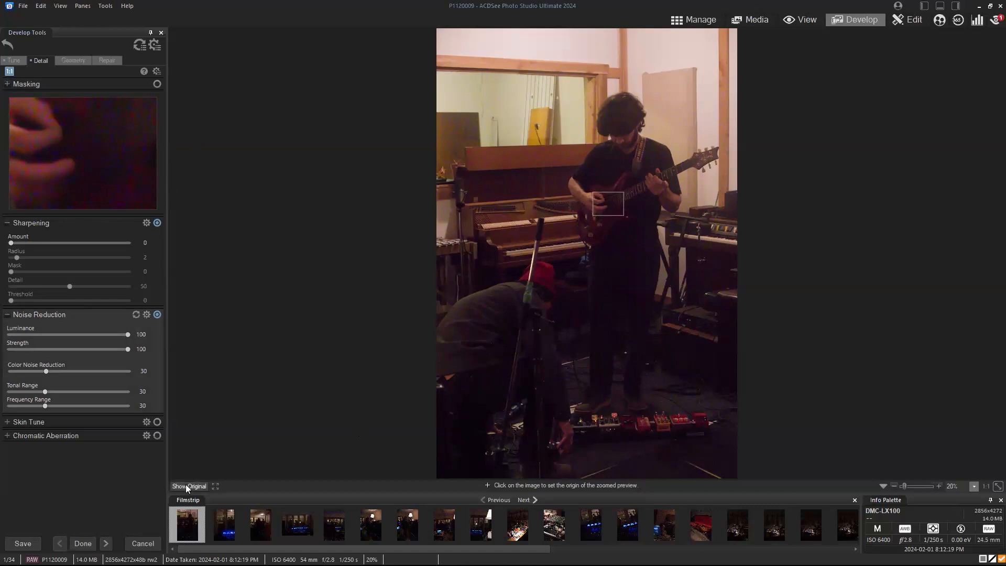
left_click(157, 316)
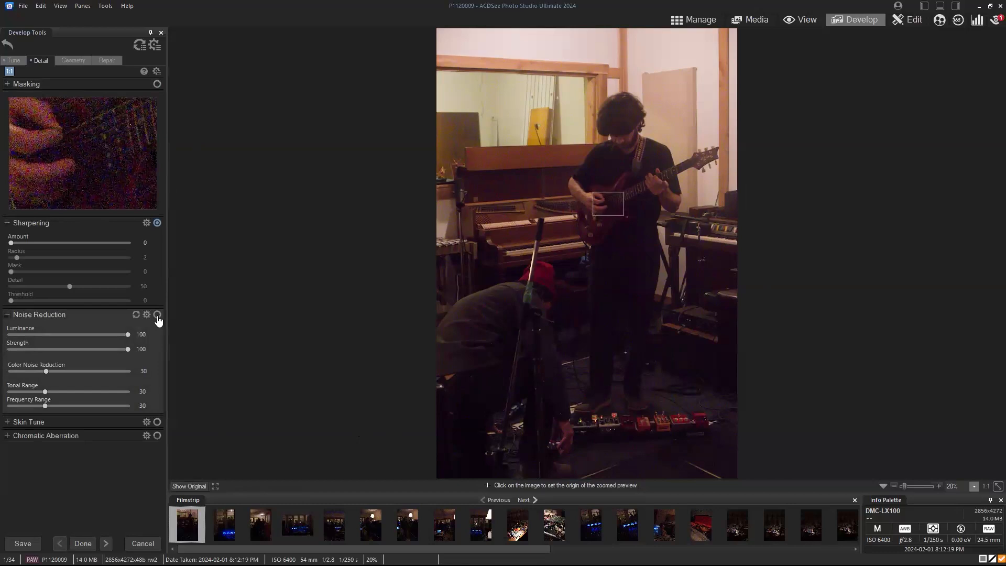
left_click(158, 316)
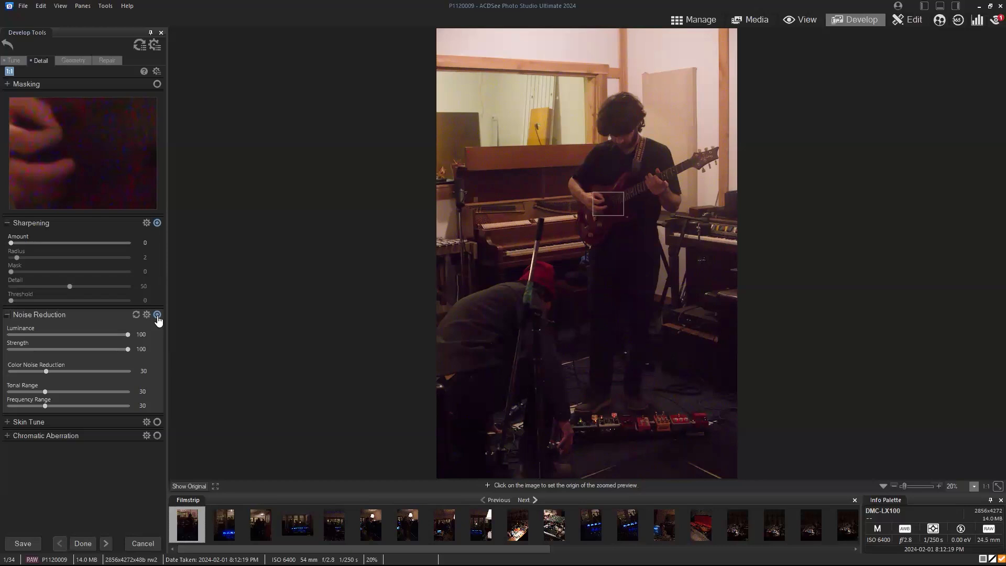
Set Color Noise Reduction to 100 and compare the preview of the picking hand with noise reduction off and on
left_click(607, 200)
left_click(605, 199)
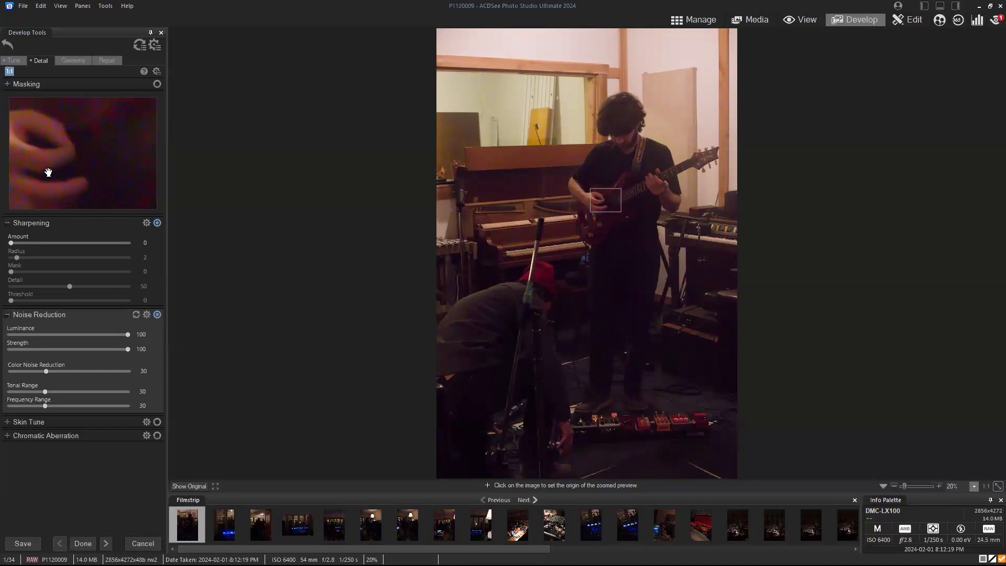
left_click(595, 205)
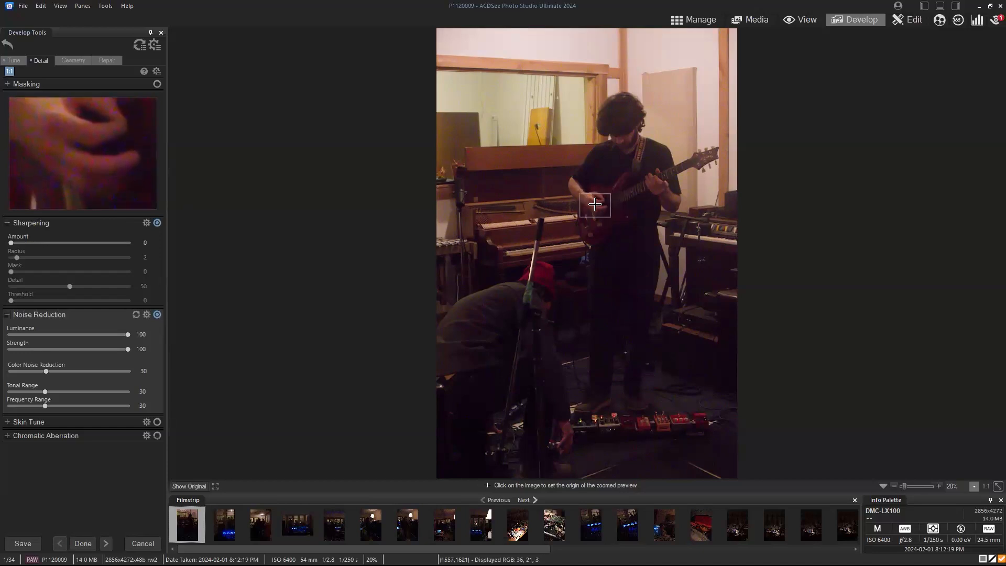
left_click(595, 201)
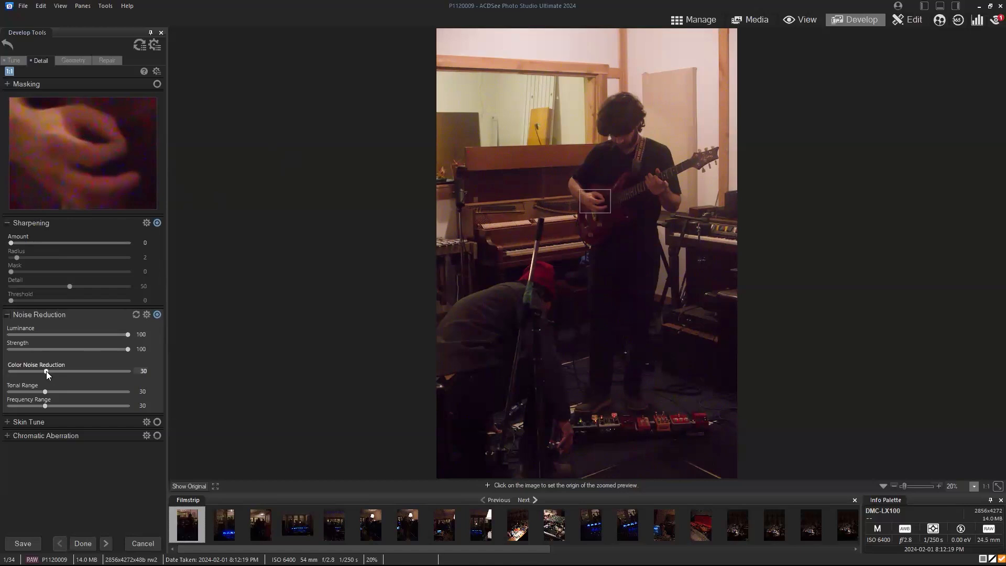
left_click_drag(47, 373, 72, 371)
left_click_drag(72, 372, 184, 373)
left_click(610, 200)
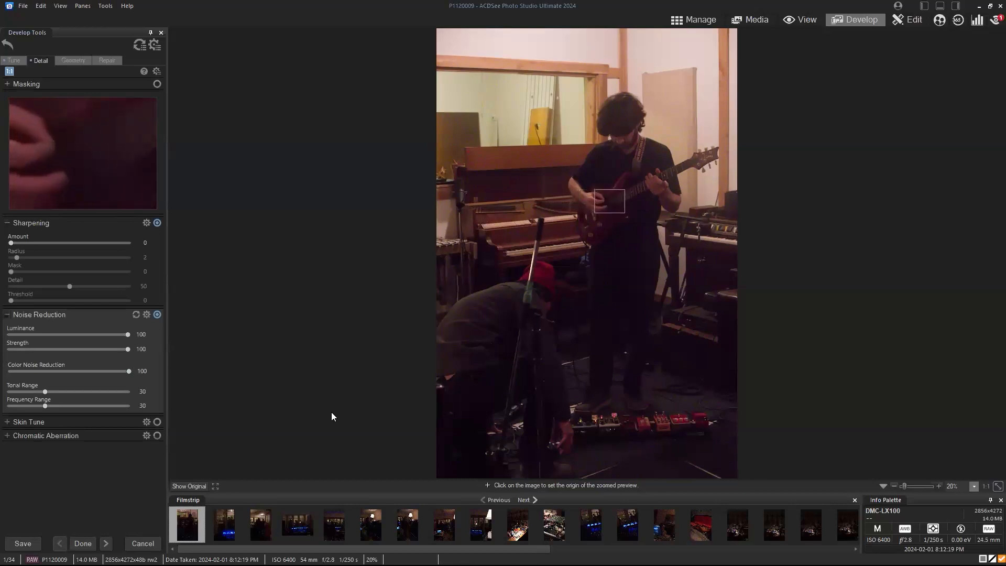
left_click(158, 315)
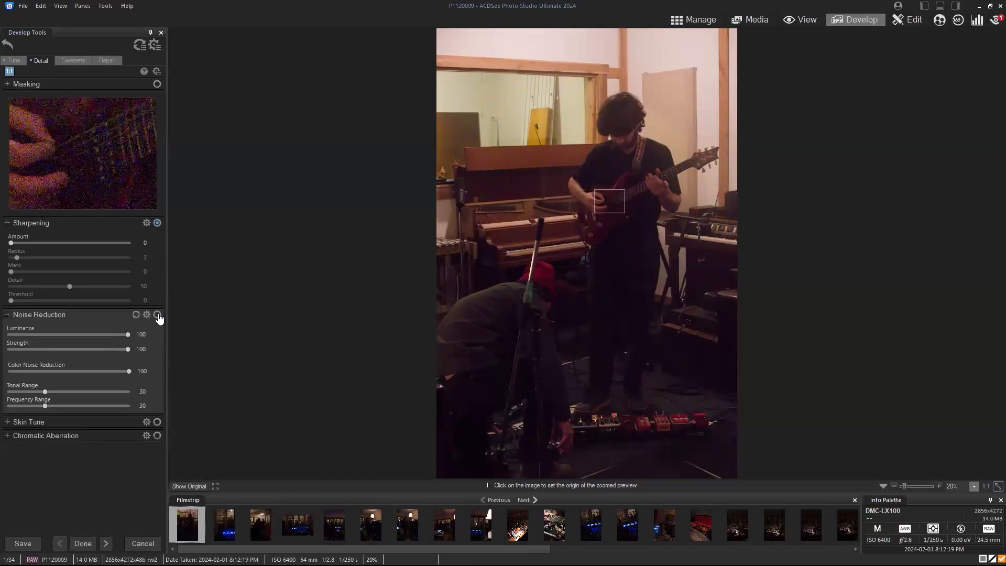
left_click(157, 315)
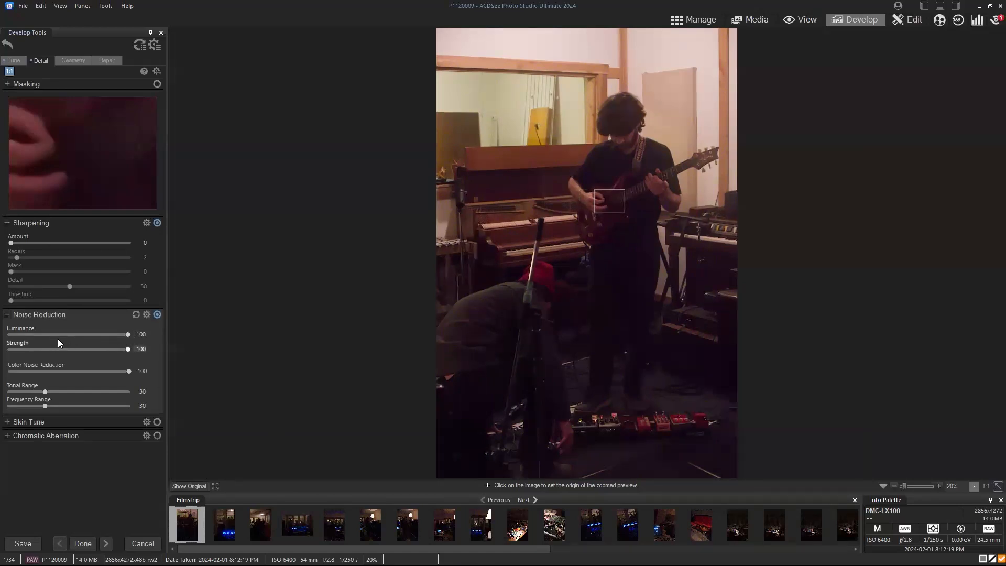
Set Color Noise Reduction to 50 and Strength to 48, and compare the hand preview with noise reduction off and on
left_click_drag(130, 371, 65, 370)
left_click(69, 370)
left_click(66, 349)
mouse_move(70, 152)
left_mouse_down()
mouse_move(91, 152)
mouse_move(84, 147)
left_mouse_up()
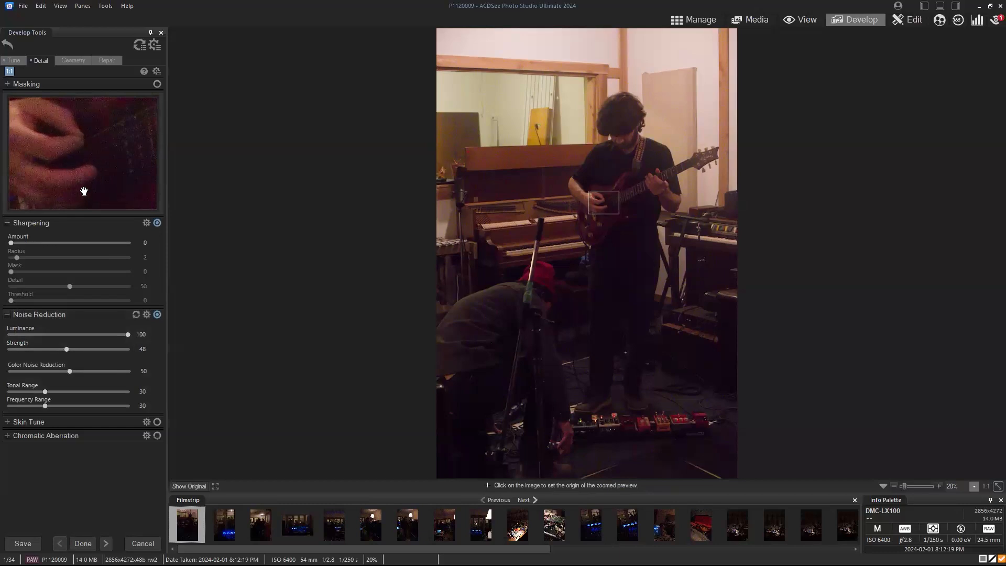
left_click(157, 315)
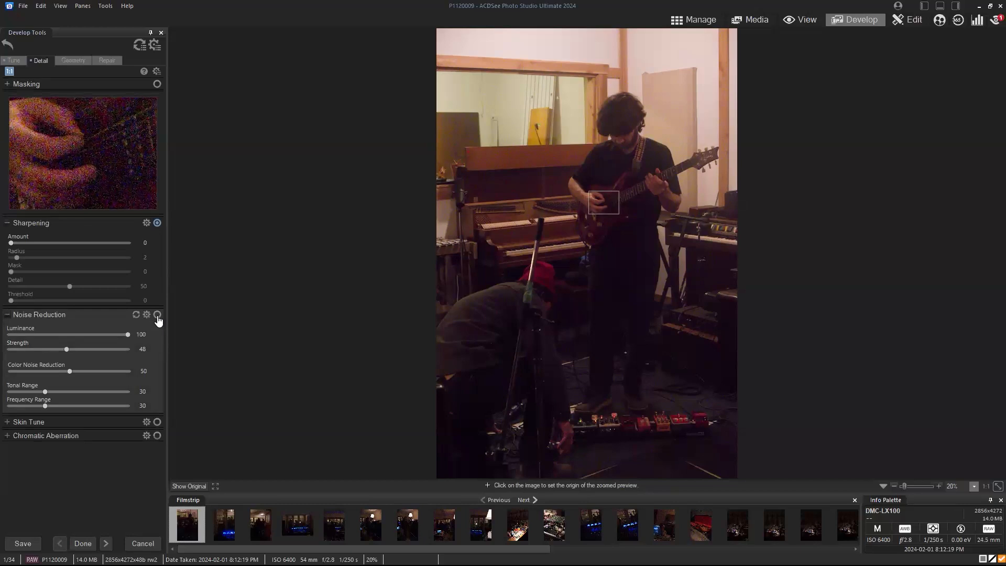
left_click(158, 316)
Lower noise reduction Luminance to 86, keep Color Noise Reduction at 50, and compare the result with noise reduction off and on
left_click_drag(126, 334, 111, 334)
left_click_drag(68, 370, 69, 371)
left_click(157, 315)
left_click(157, 316)
left_click(157, 316)
left_click(157, 315)
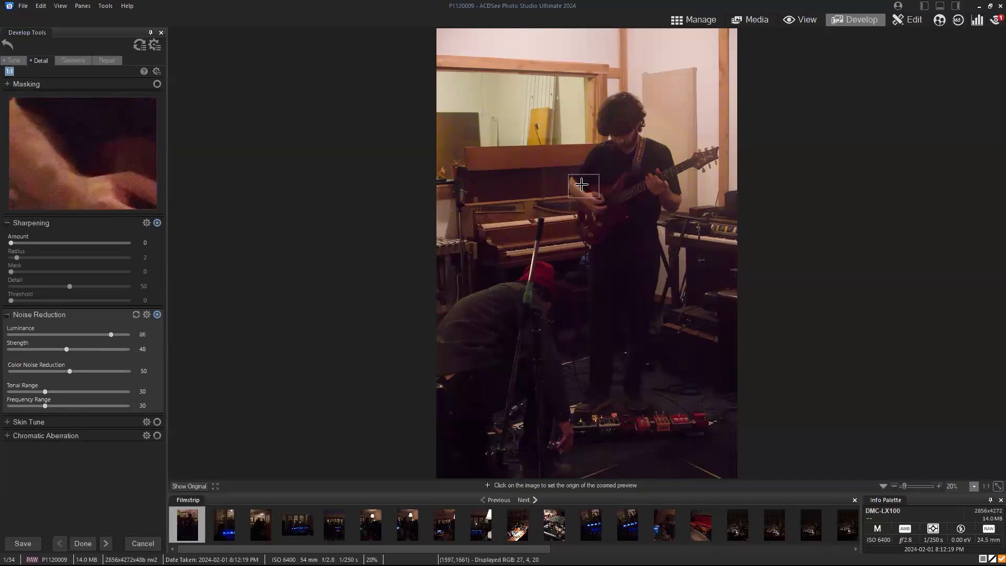
Preview the window area above the piano, try low and high Tonal Range values, and set Tonal Range to 63
left_click(552, 139)
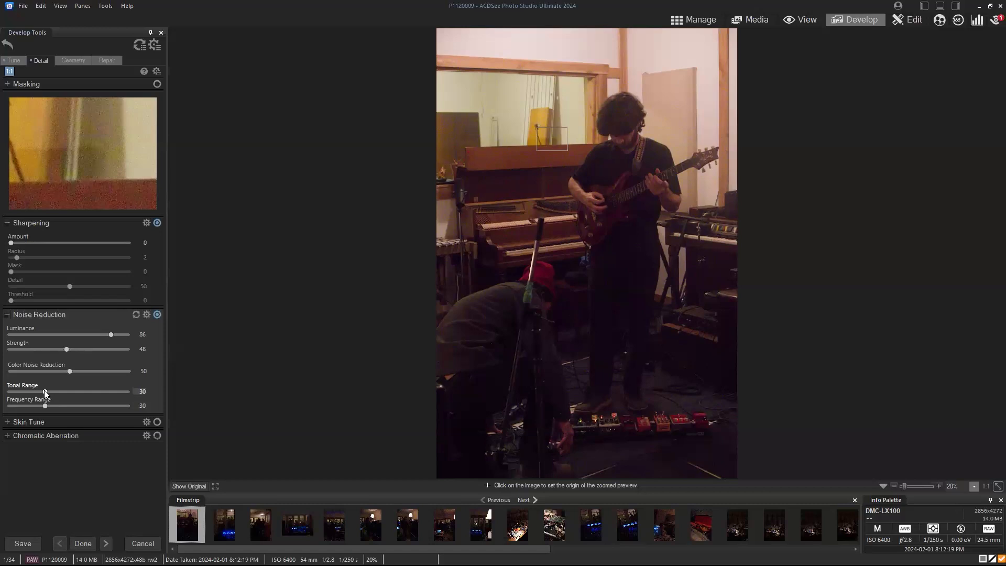
left_click_drag(44, 390, 10, 392)
left_click_drag(127, 391, 127, 391)
left_click(21, 391)
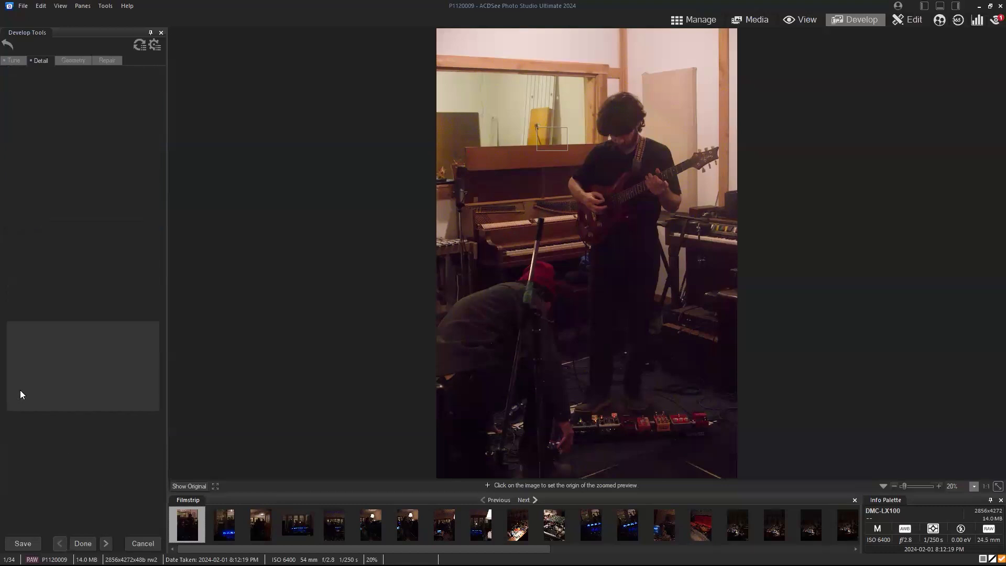
left_click(31, 391)
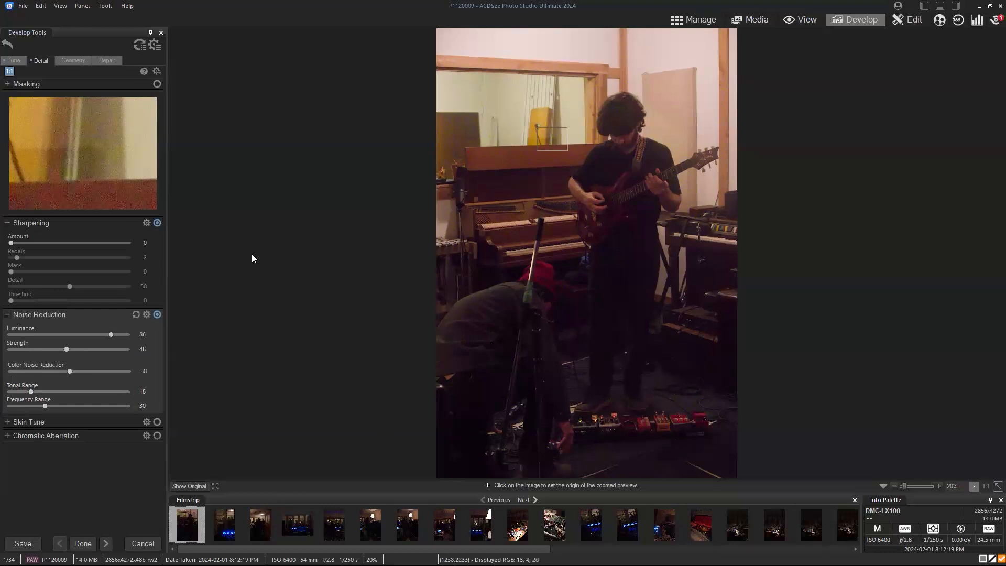
left_click(115, 391)
left_click_drag(110, 392, 83, 392)
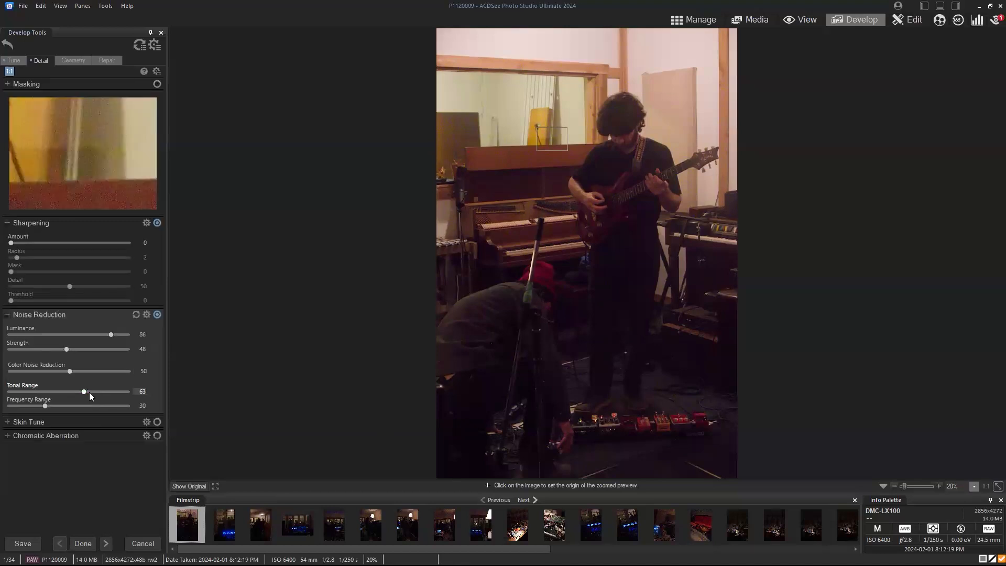
Preview the piano's top edge, try low and high Frequency Range values, set it to 13, and cancel the photo's edits
left_click(556, 142)
left_click(554, 145)
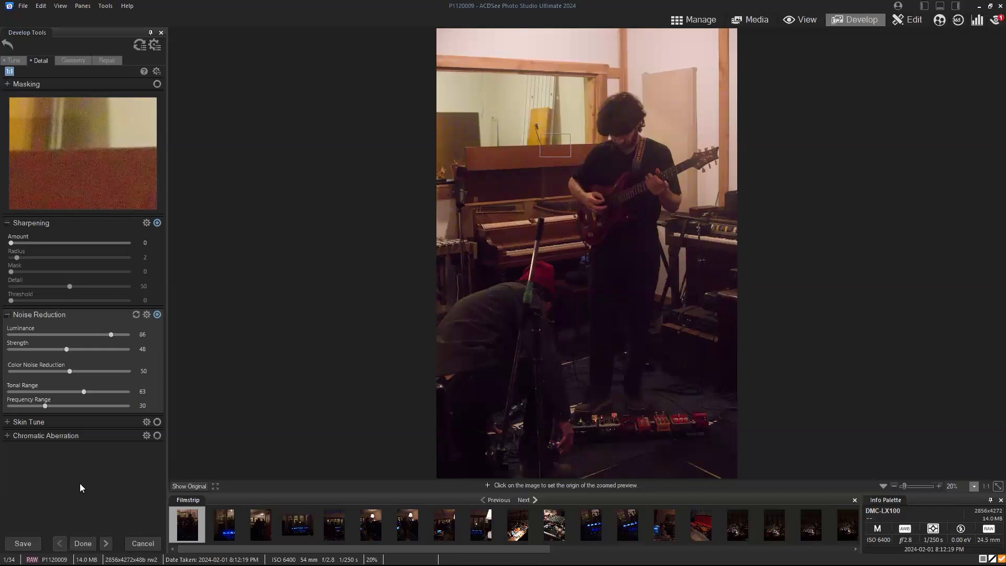
left_click(16, 405)
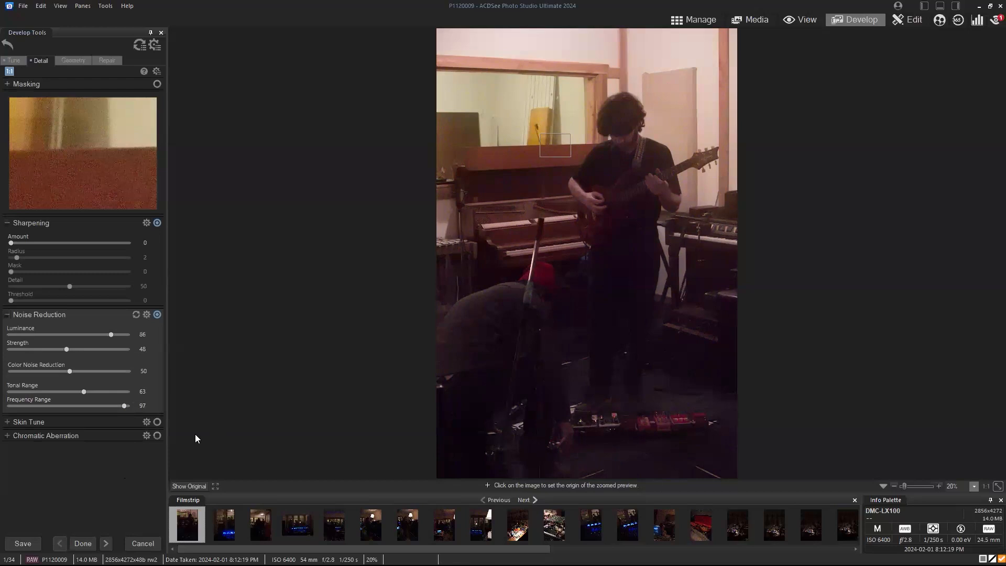
left_click_drag(124, 405, 130, 405)
left_click(14, 405)
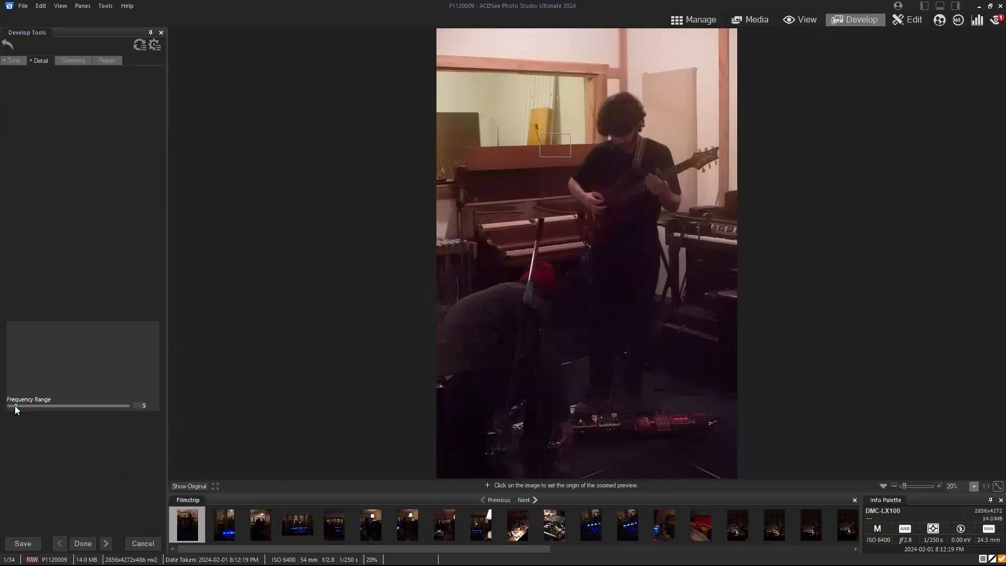
left_click_drag(14, 405, 30, 406)
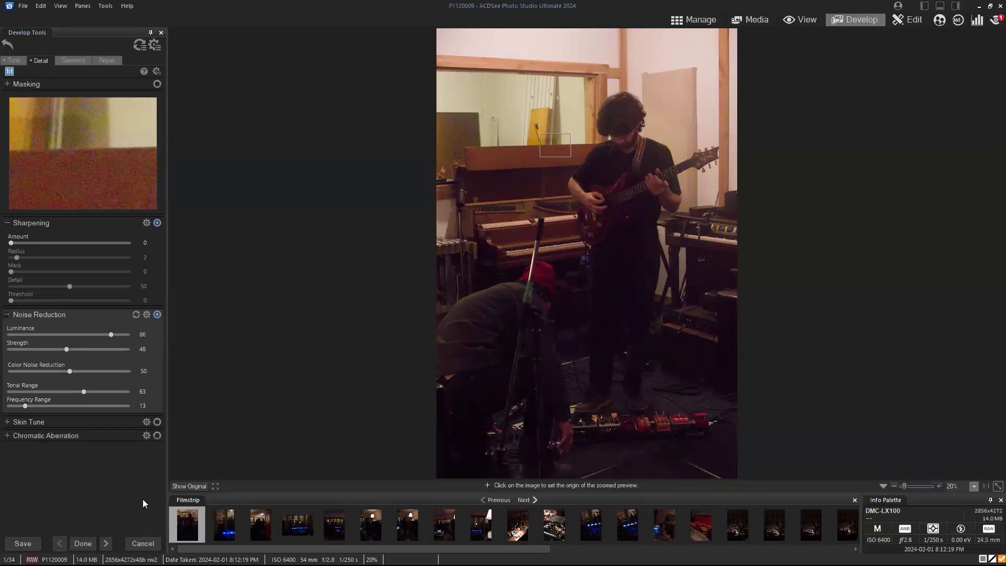
left_click(148, 545)
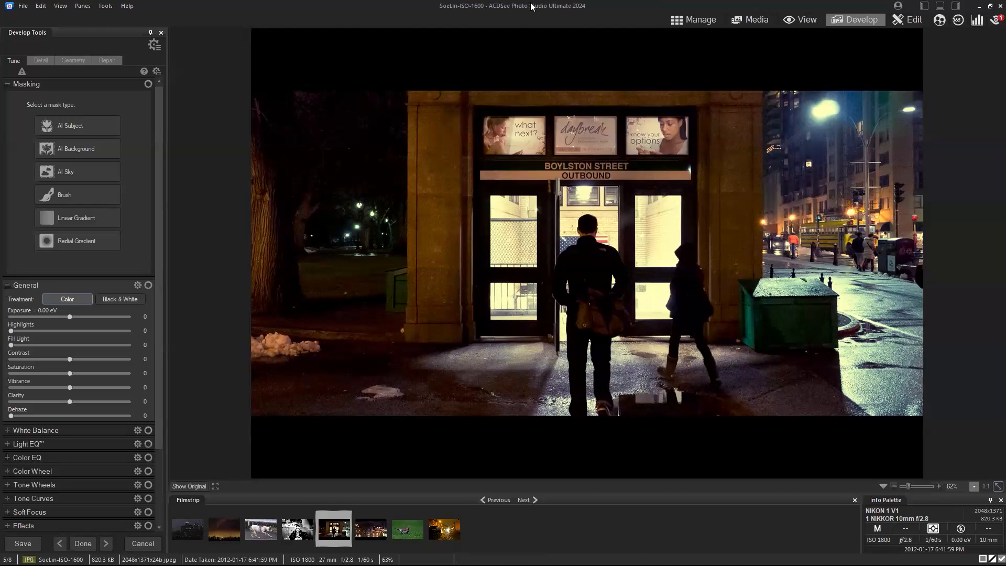
Open the Detail adjustments for the night street photo, set noise reduction Luminance to 57, and preview the pavement near the man's feet
left_click(42, 60)
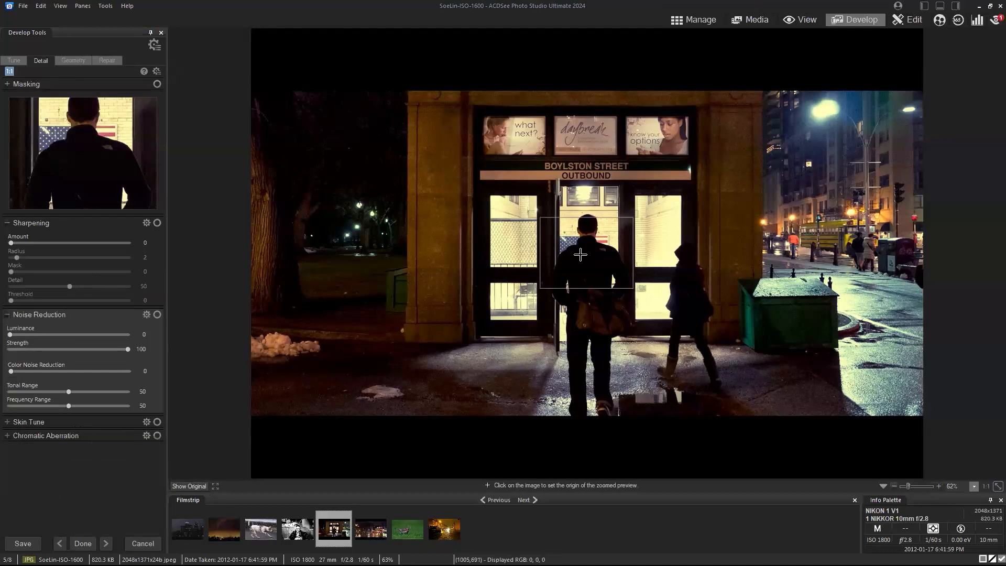
left_click_drag(583, 255, 399, 380)
left_click_drag(11, 334, 77, 335)
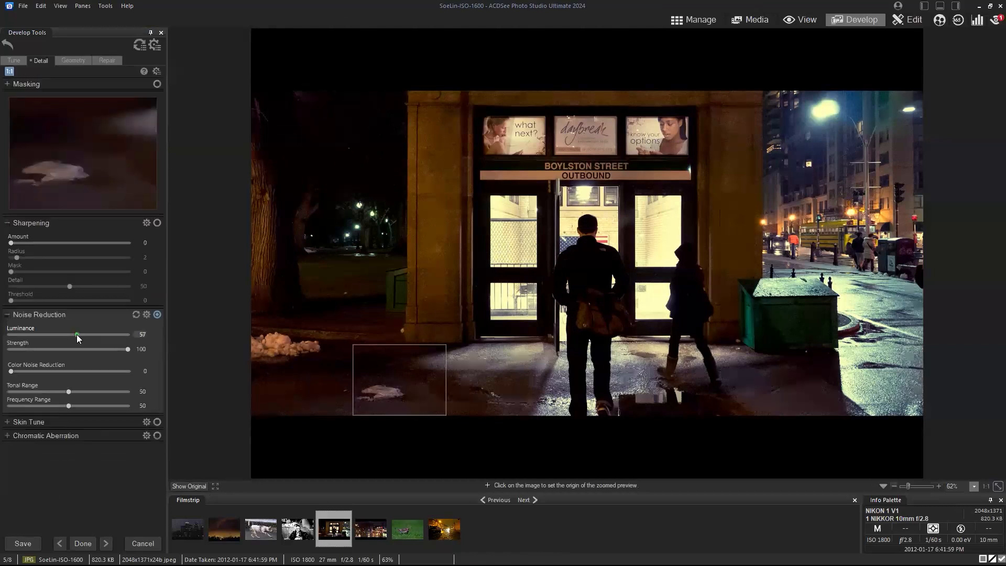
left_click(540, 392)
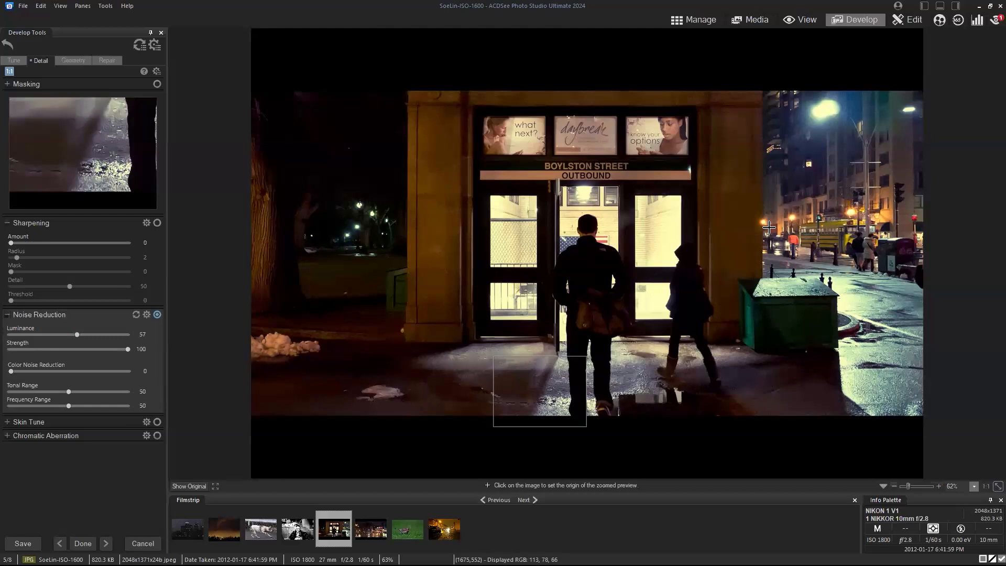
Reset the noise reduction settings and set Luminance to 35 for the night street photo
left_click(136, 316)
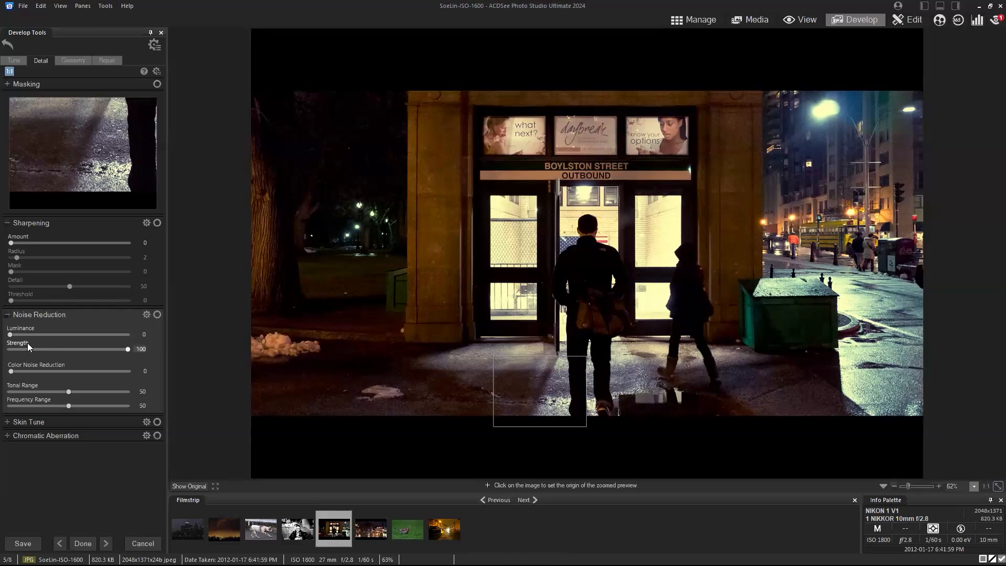
left_click(40, 335)
left_click_drag(49, 334, 51, 334)
left_click_drag(47, 335, 50, 334)
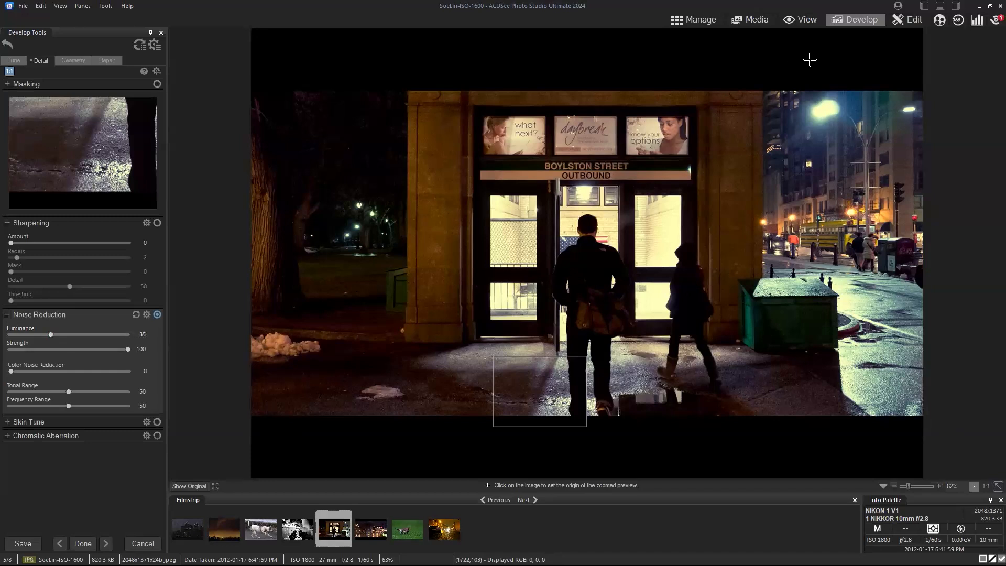
Preview the dark buildings beside the street lamp, compare them with noise reduction off and on, and set Luminance to 30
left_click(805, 164)
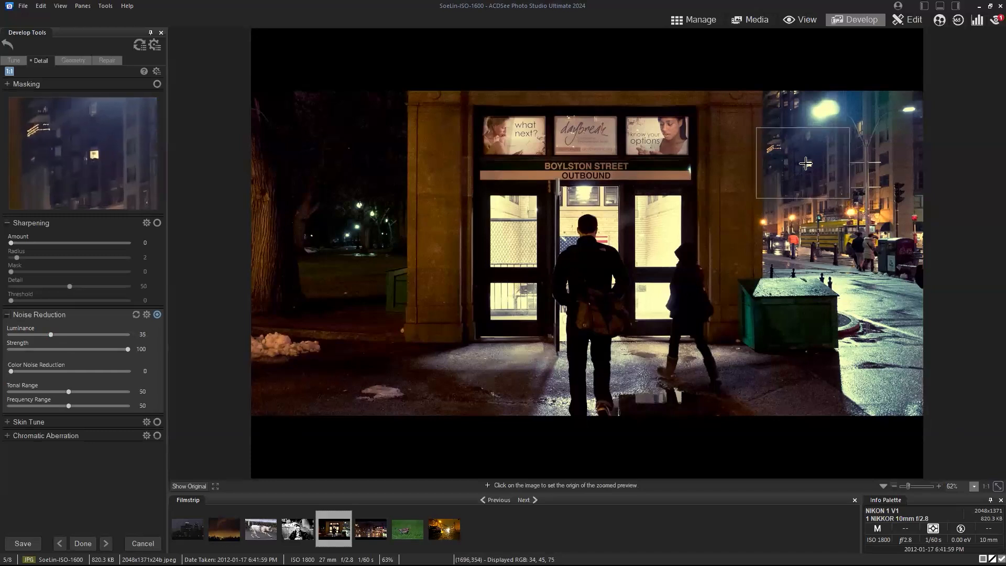
left_click(806, 157)
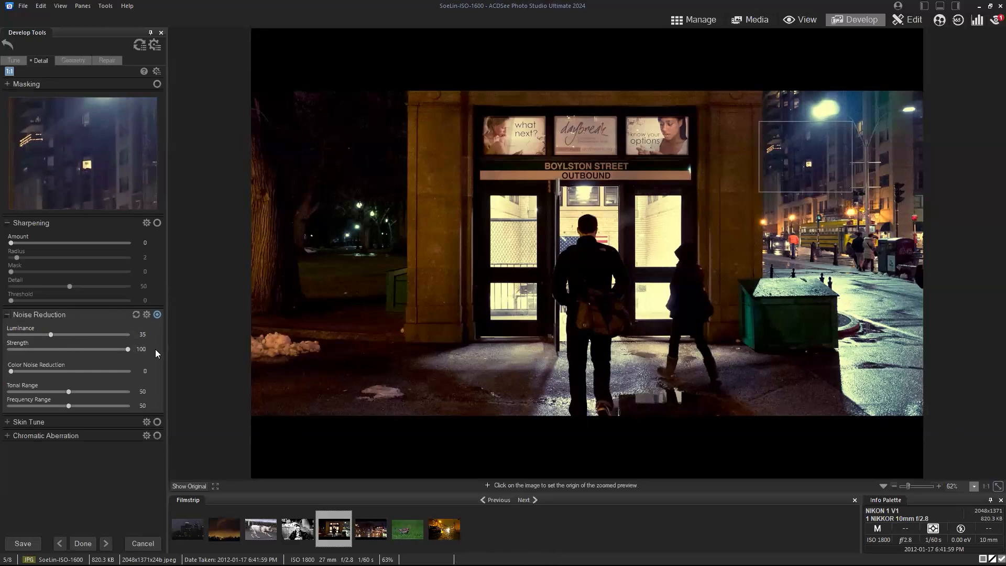
left_click(157, 315)
left_click(157, 315)
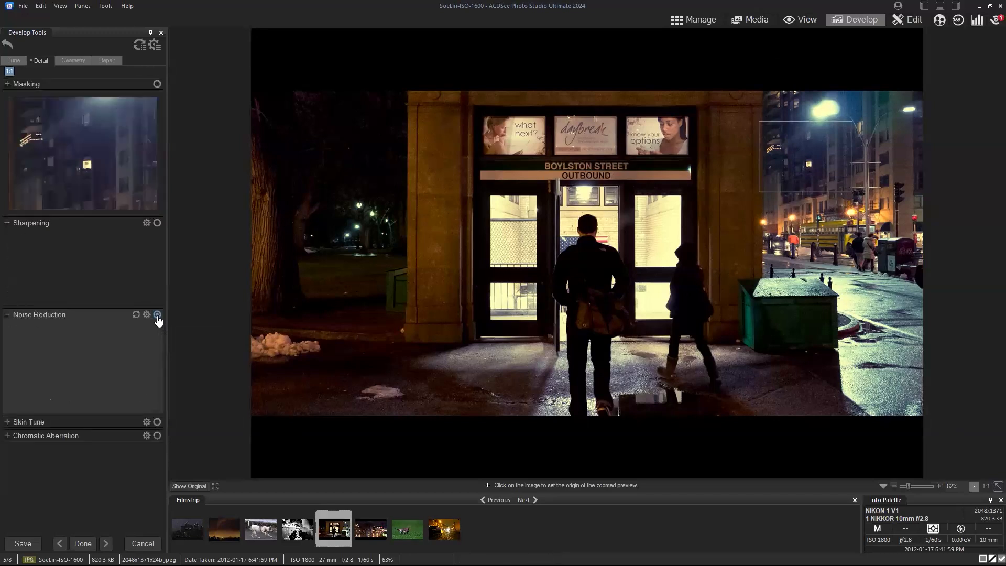
left_click_drag(51, 335, 43, 335)
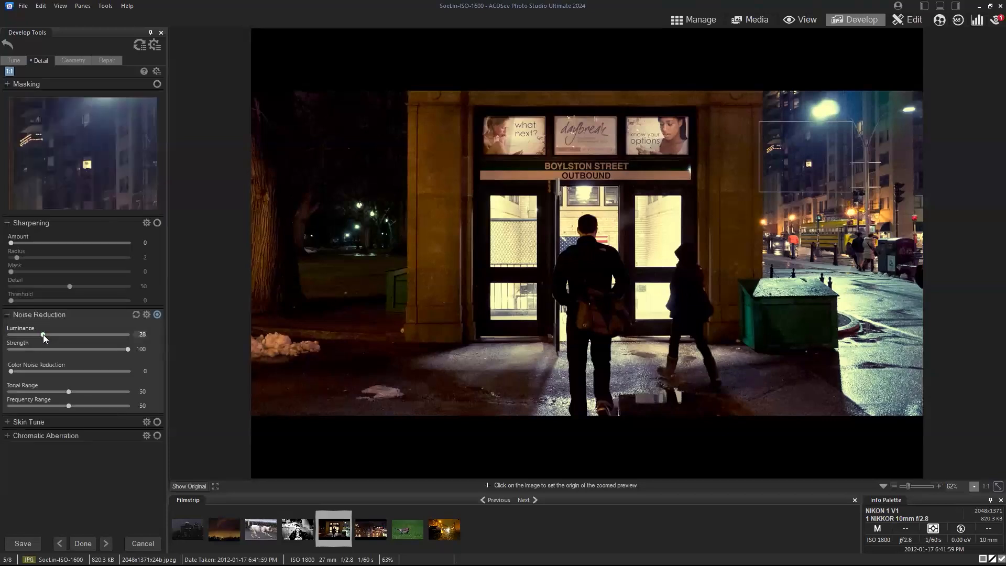
left_click_drag(43, 335, 44, 334)
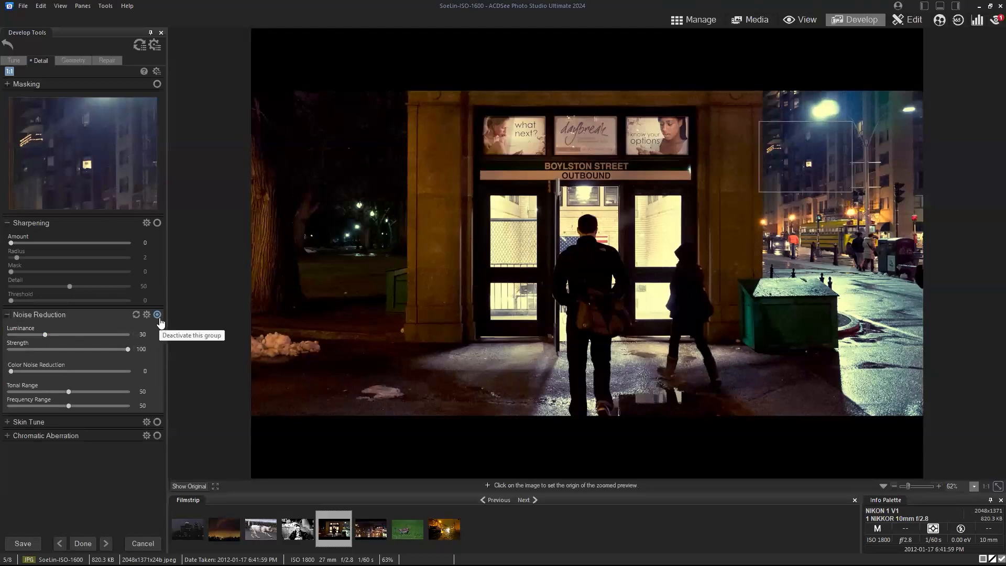
Preview the snow patch on the pavement, try low and high Frequency Range values, and set Frequency Range to 88 and Strength to 93
left_click_drag(384, 359, 394, 380)
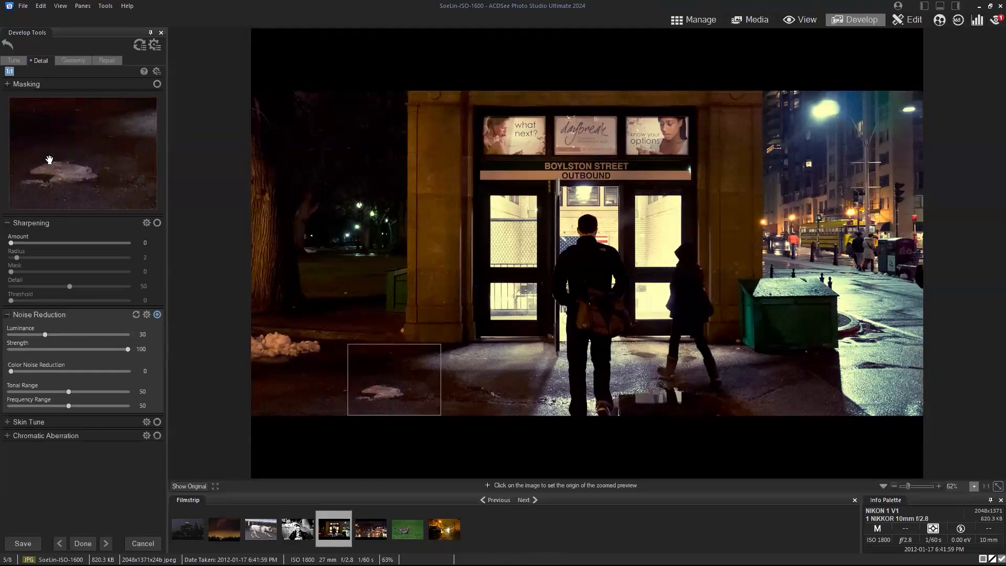
left_click(15, 405)
mouse_move(23, 403)
left_mouse_down()
mouse_move(69, 406)
mouse_move(14, 406)
left_mouse_up()
left_click_drag(67, 406, 117, 407)
left_click_drag(395, 381, 367, 393)
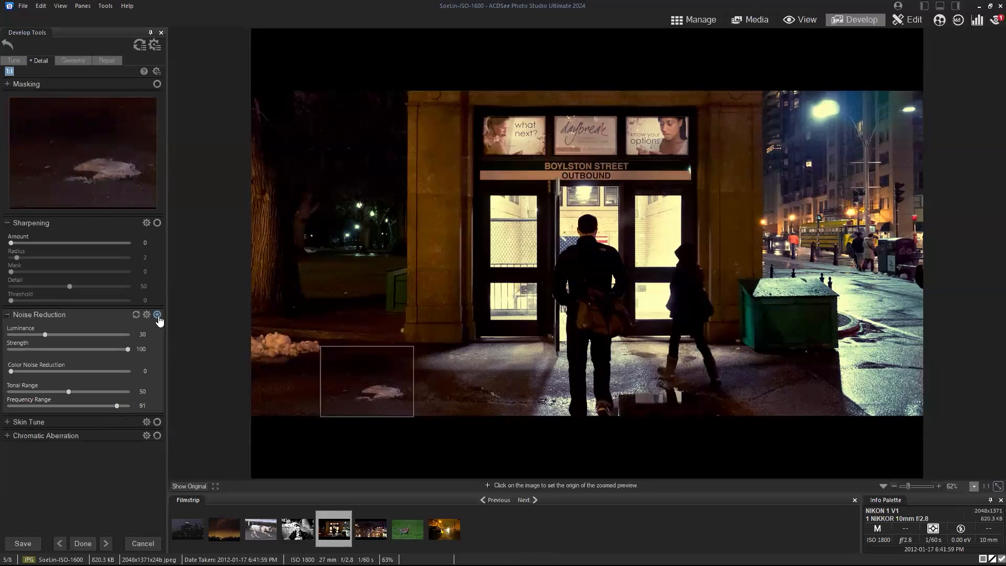
left_click(113, 406)
left_click_drag(122, 348, 119, 350)
Compare the stone pillar beside the station doors with noise reduction off and on, and lower Strength to slightly below 83
left_click(157, 315)
left_click_drag(407, 348, 732, 166)
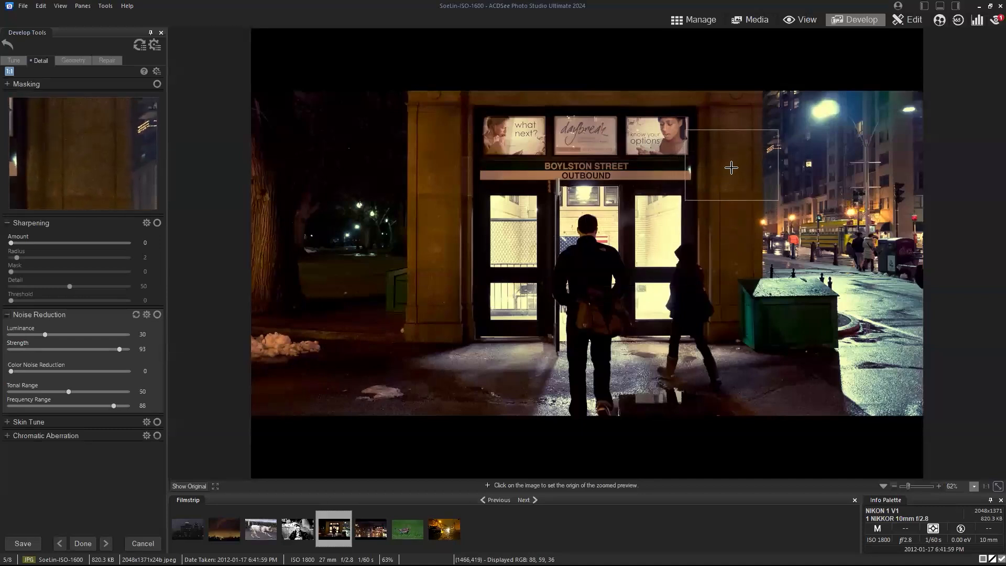
left_click(157, 314)
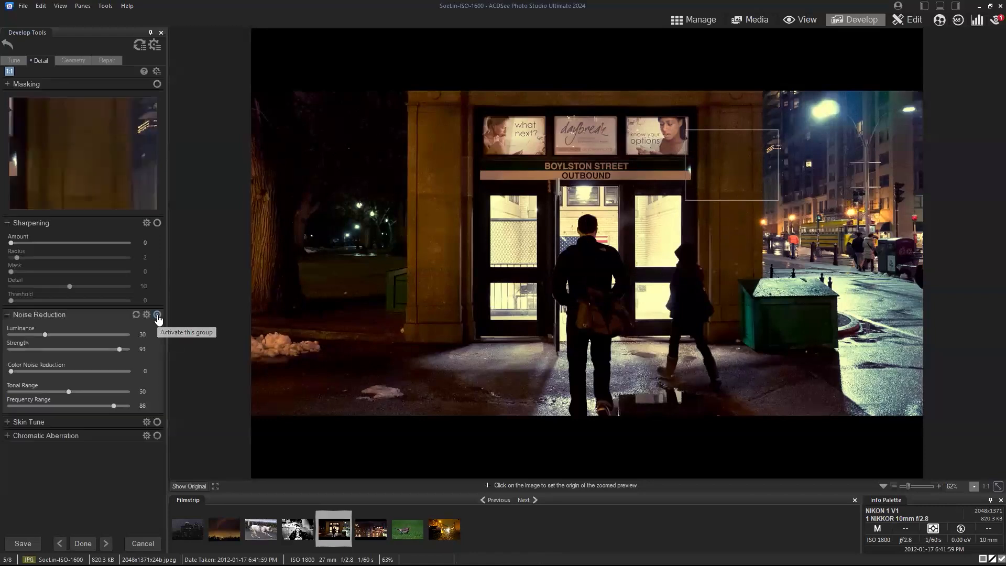
left_click_drag(120, 349, 108, 350)
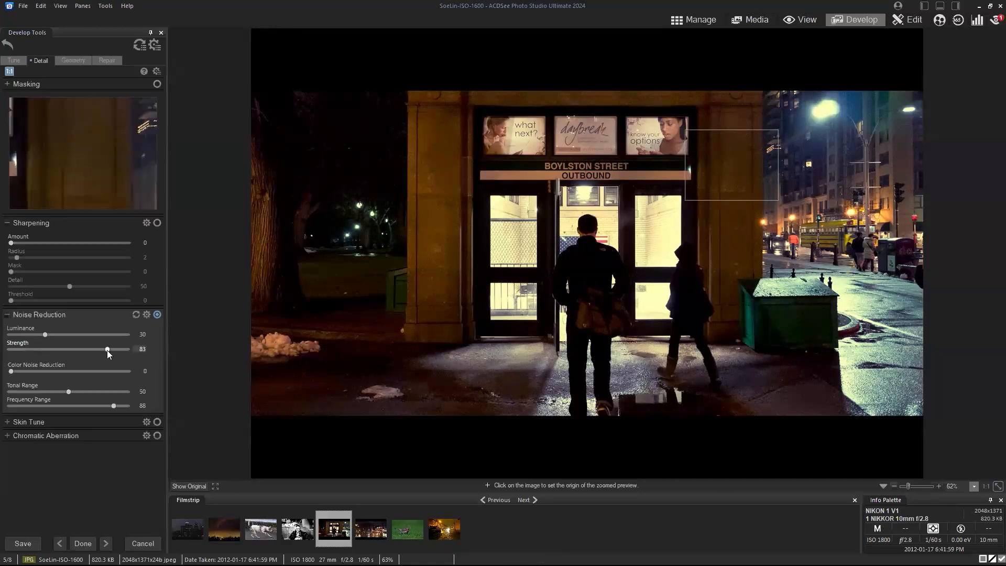
left_click_drag(106, 349, 104, 349)
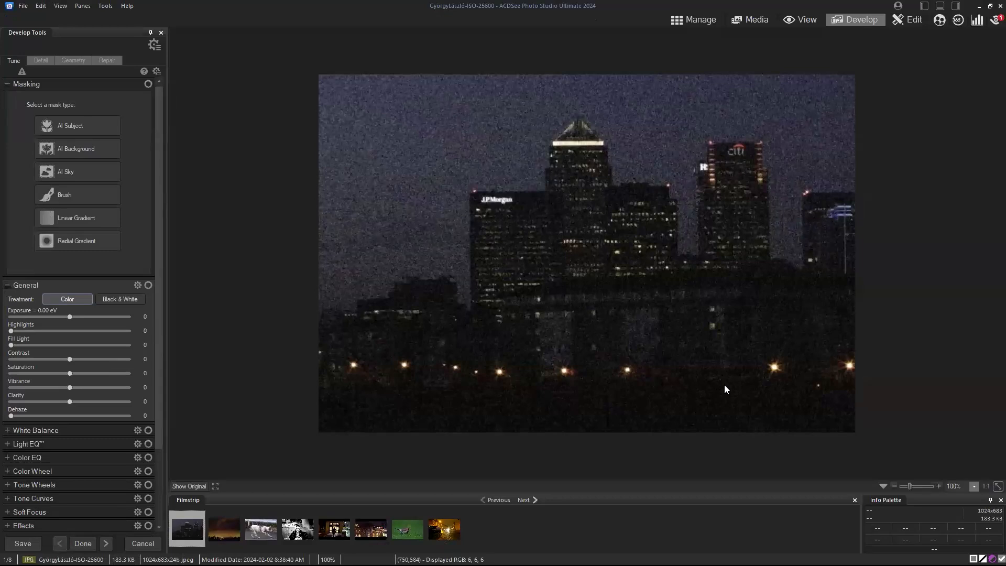
Open the Detail adjustments for the night skyline photo and set noise reduction Frequency Range to 60 and Luminance to 62
left_click(37, 59)
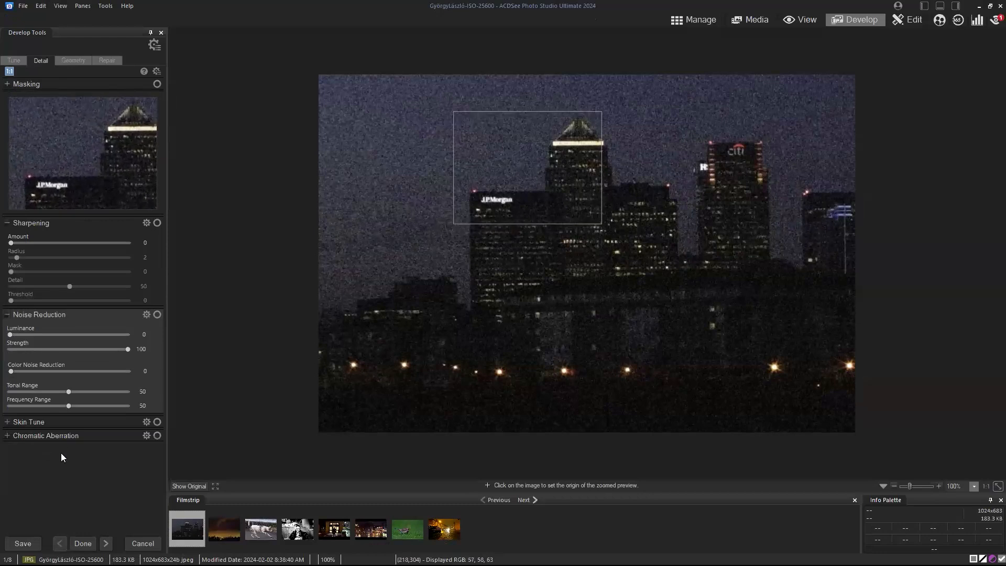
left_click_drag(69, 405, 78, 405)
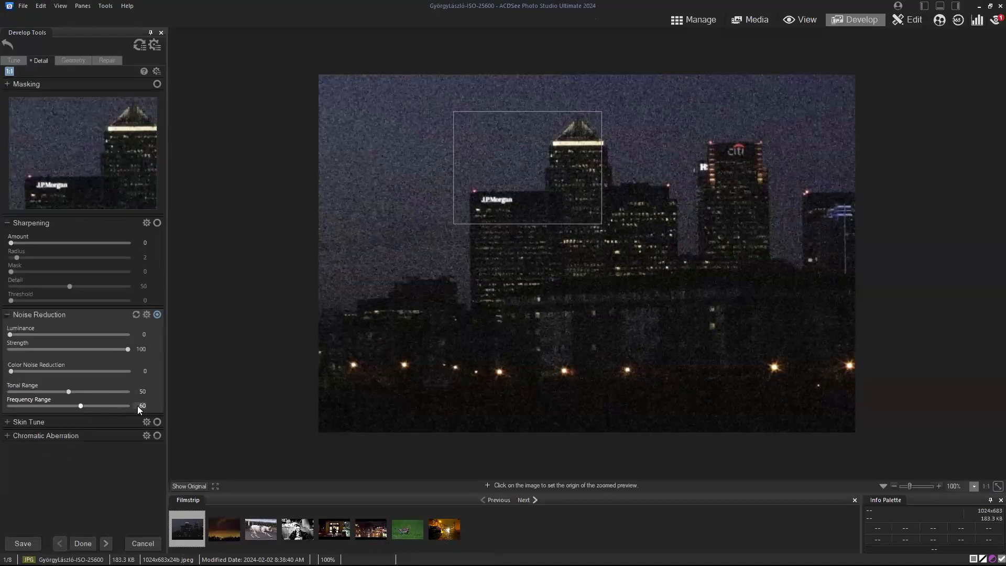
left_click(20, 335)
left_click(37, 334)
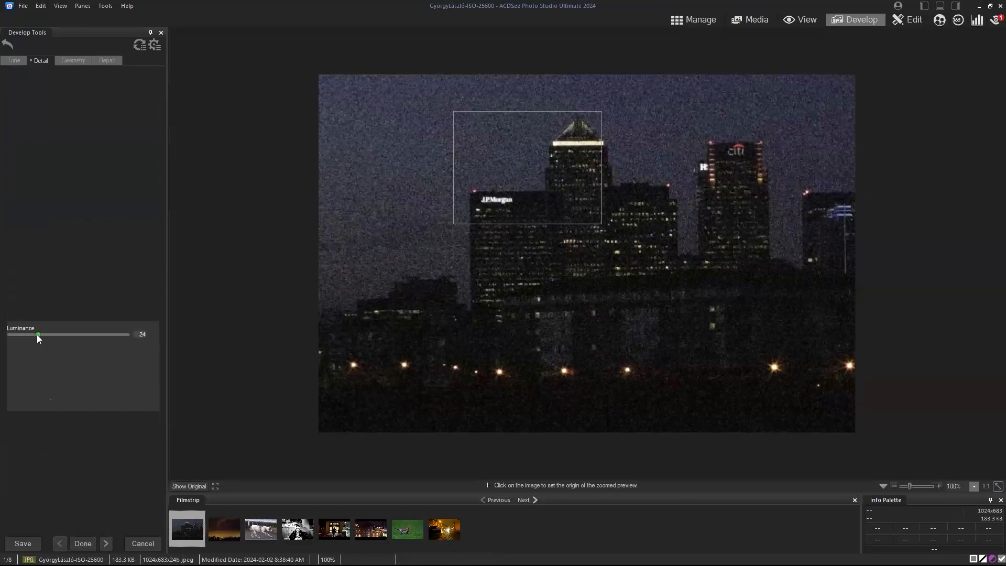
left_click(54, 335)
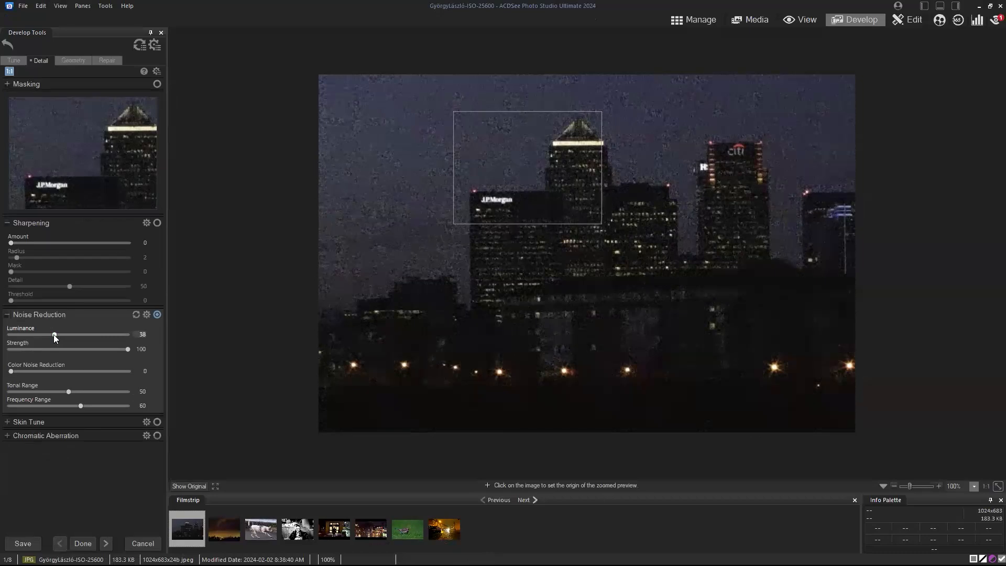
left_click(77, 335)
left_click(83, 335)
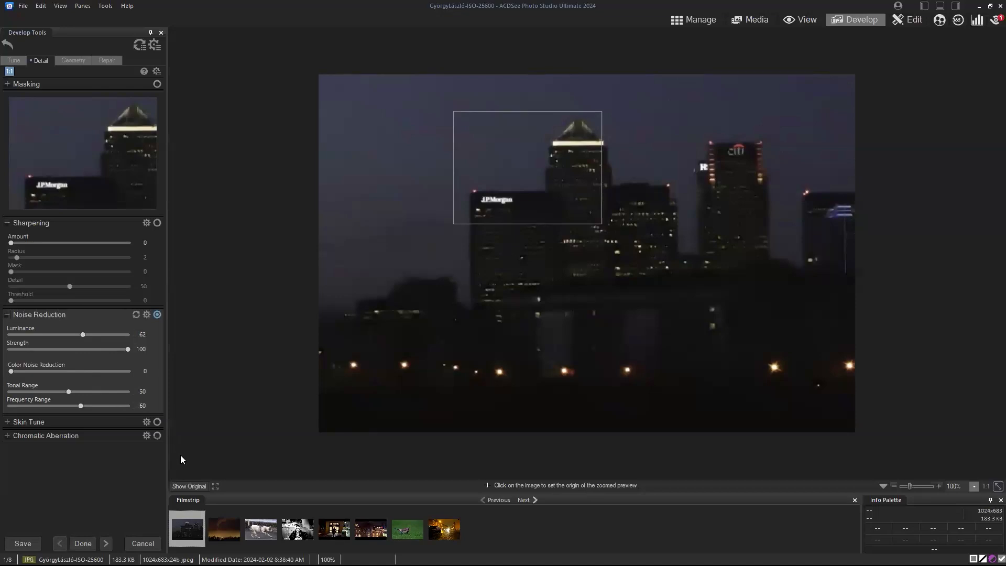
Compare the skyline with noise reduction off and on, and set Strength to 77 and Luminance to 59
left_click(157, 315)
left_click(157, 315)
left_click(157, 315)
left_click_drag(126, 349, 104, 349)
left_click(100, 349)
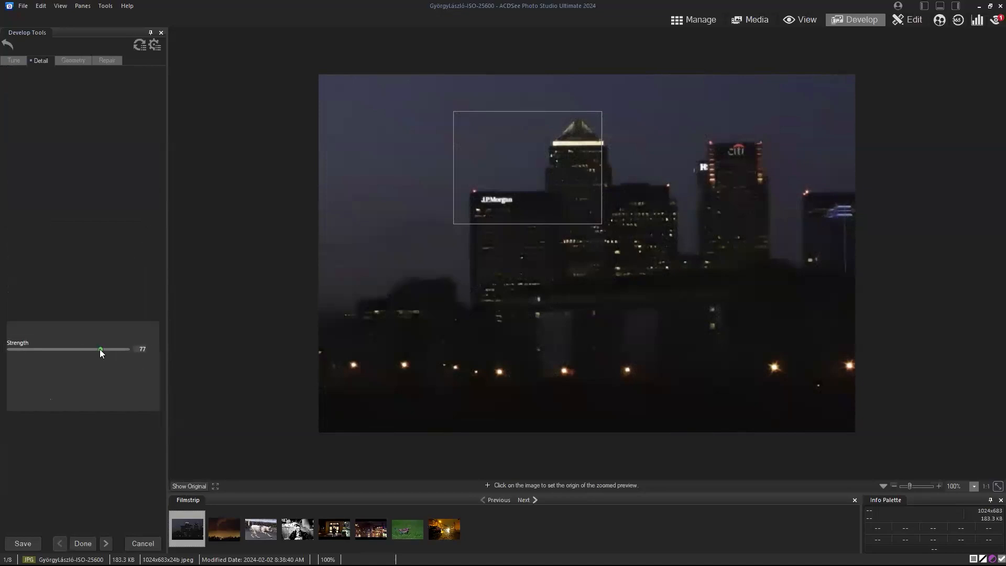
left_click_drag(82, 336, 74, 338)
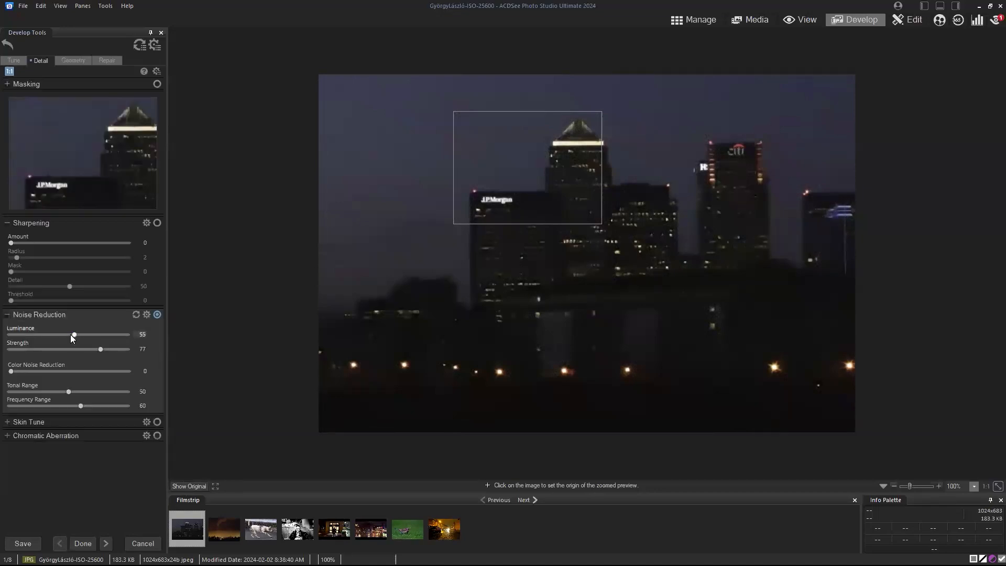
left_click(75, 335)
left_click_drag(74, 335, 79, 335)
Preview the Citi tower and try Color Noise Reduction values including 73, 12 and 19
left_click_drag(485, 162, 739, 143)
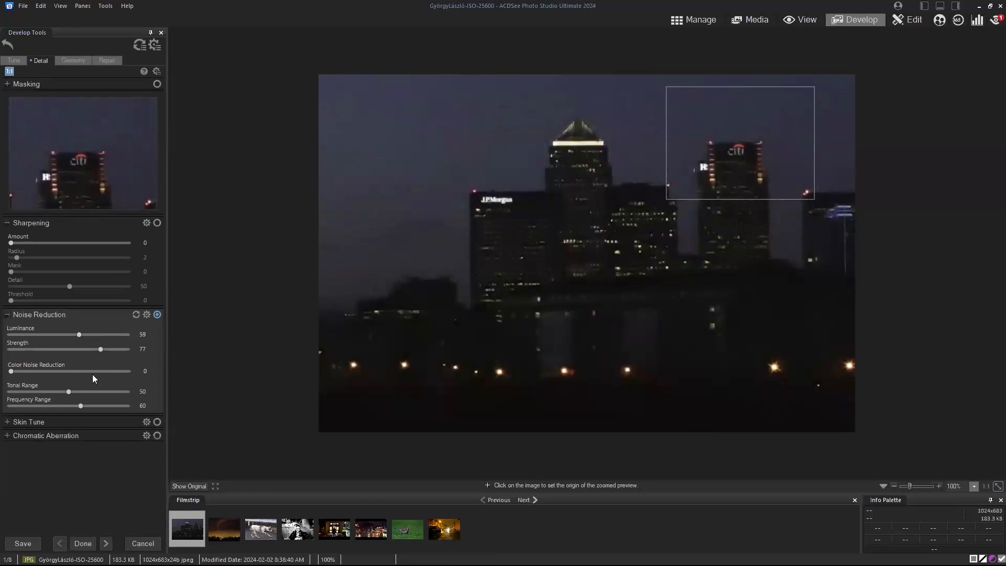
left_click(96, 370)
left_click(732, 158)
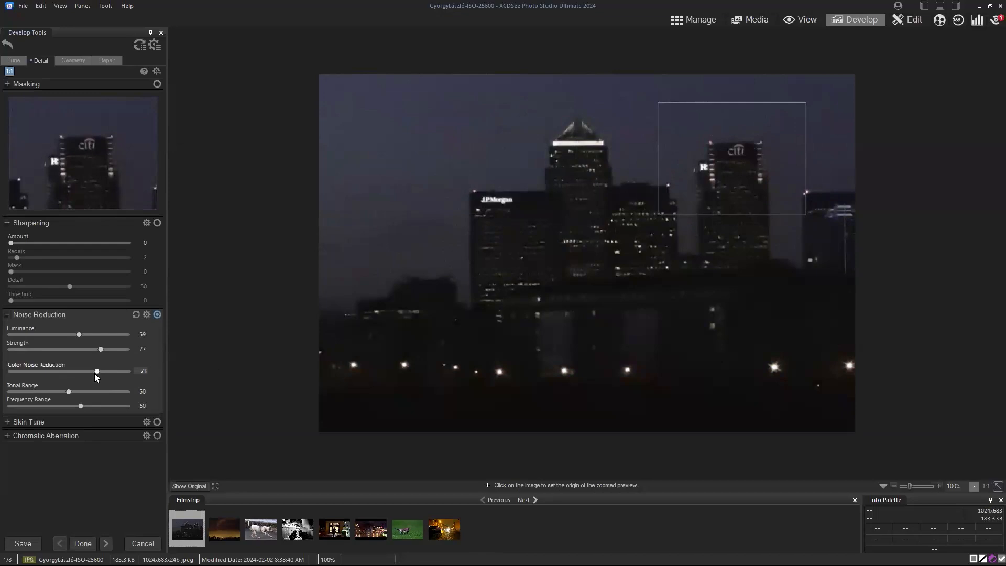
left_click(25, 371)
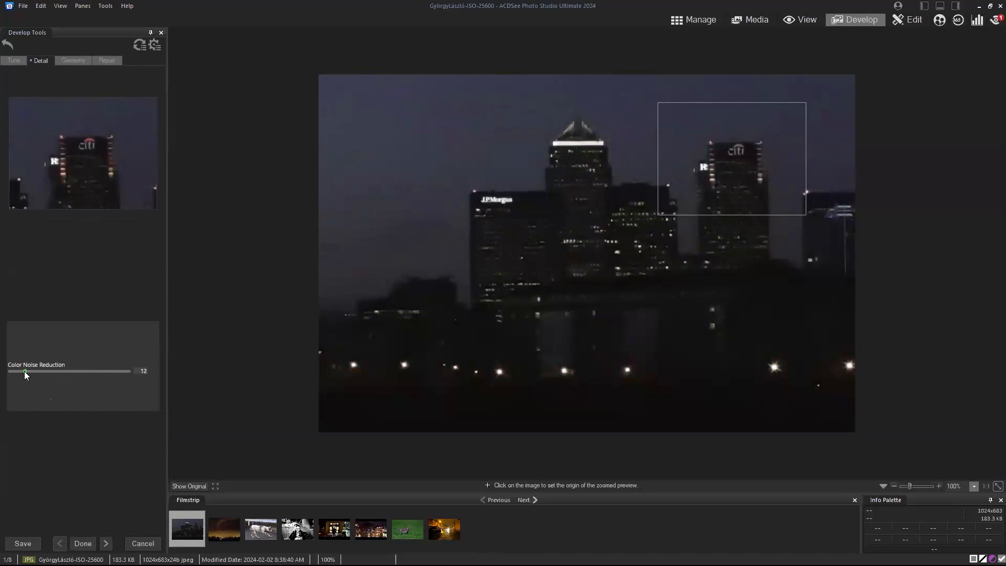
left_click_drag(24, 371, 33, 372)
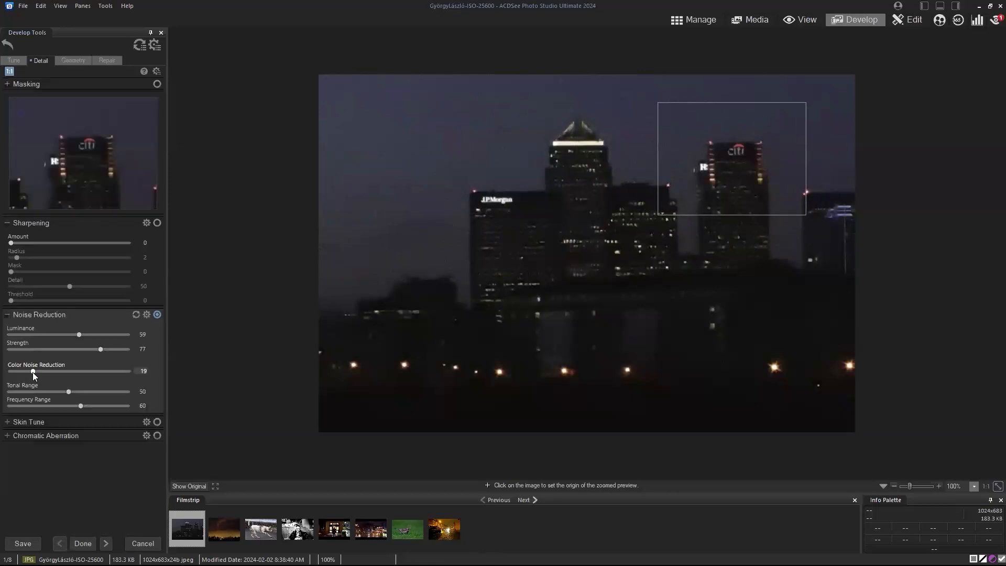
left_click_drag(32, 372, 39, 373)
Preview the open sky, reset Color Noise Reduction to compare, try 37, and set it to 31
left_click_drag(692, 187, 407, 142)
double_click(40, 371)
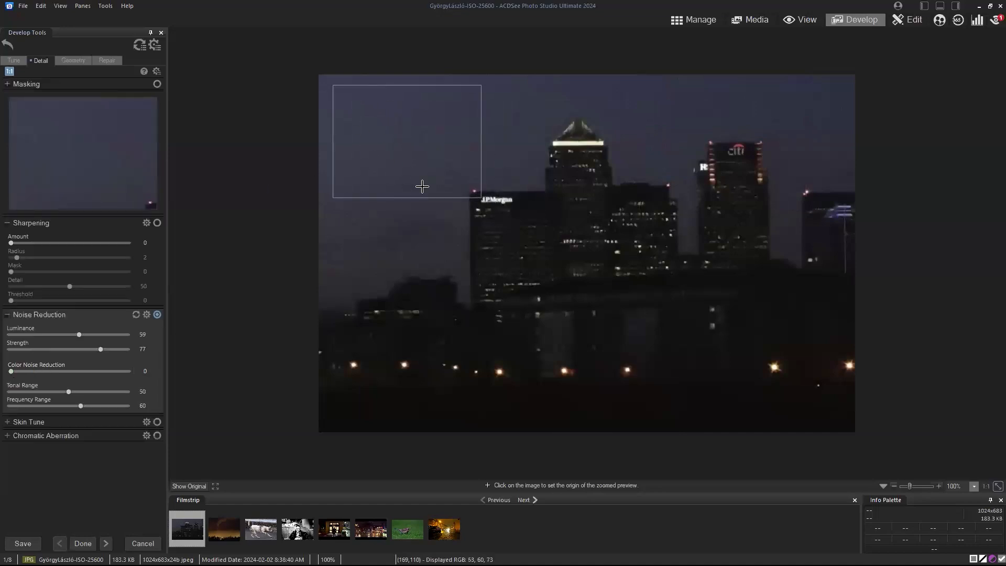
left_click_drag(43, 372, 48, 369)
left_click(54, 371)
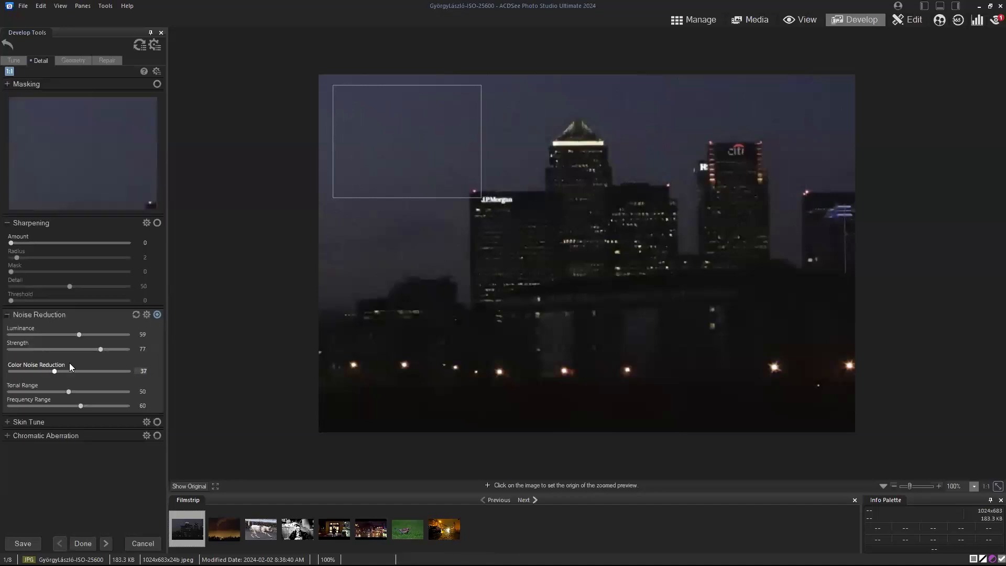
left_click_drag(43, 372, 47, 371)
left_click(48, 370)
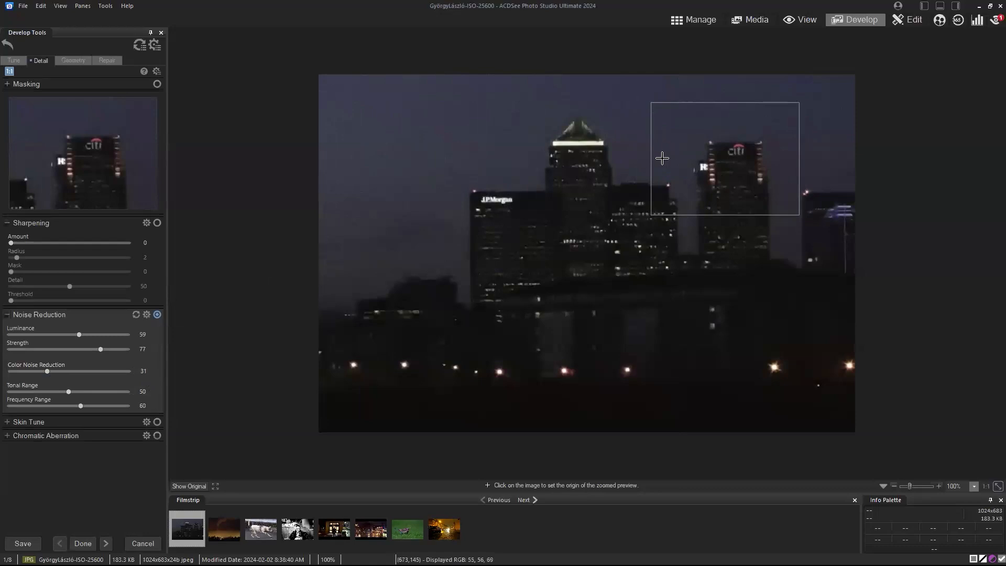
Preview the J.P.Morgan building, set Frequency Range to 70, Strength to 90 and Luminance to 61, and compare with the original photo
left_click_drag(420, 155, 495, 166)
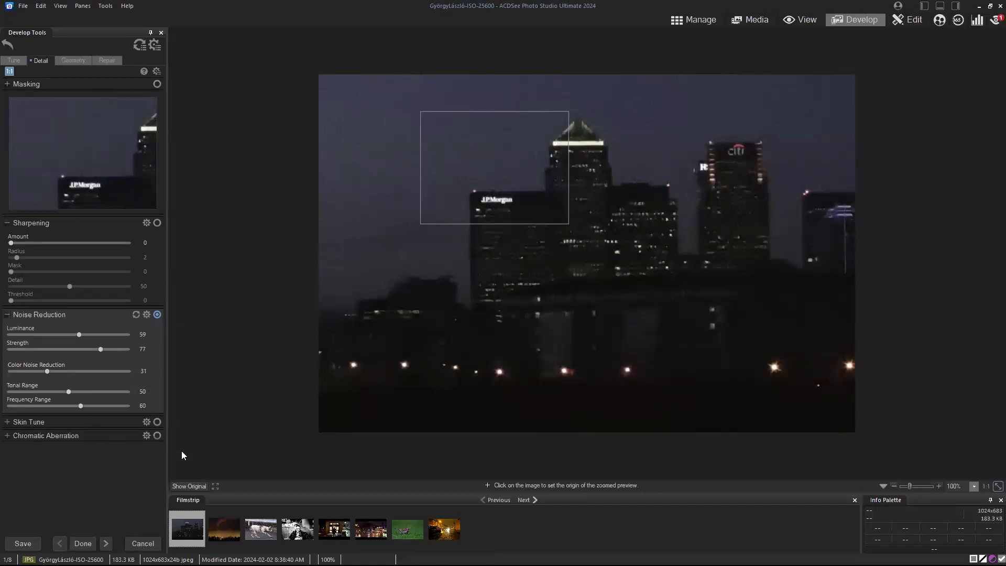
left_click_drag(82, 406, 93, 407)
left_click(157, 315)
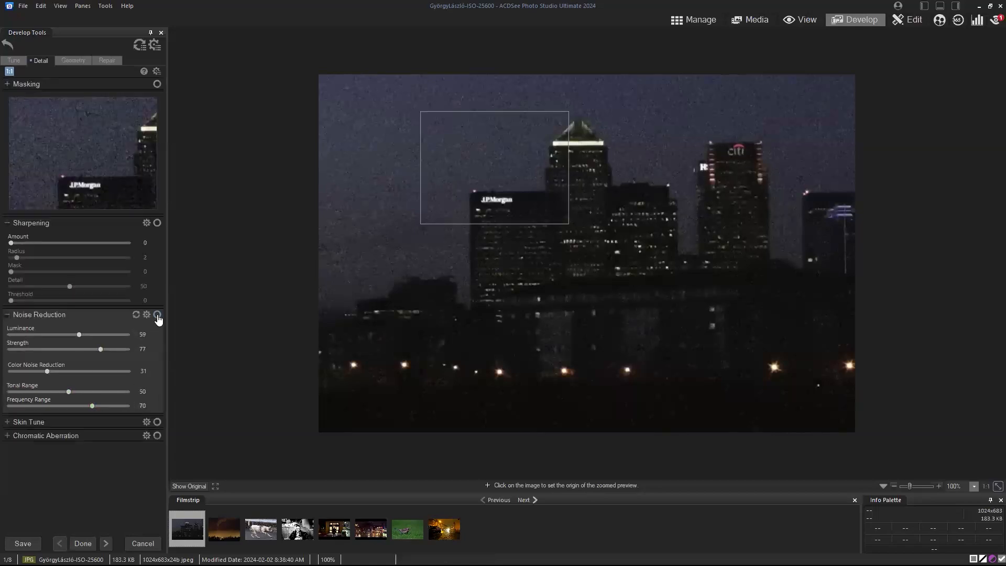
left_click_drag(79, 337, 103, 350)
left_click(112, 349)
left_click(80, 334)
left_click(201, 486)
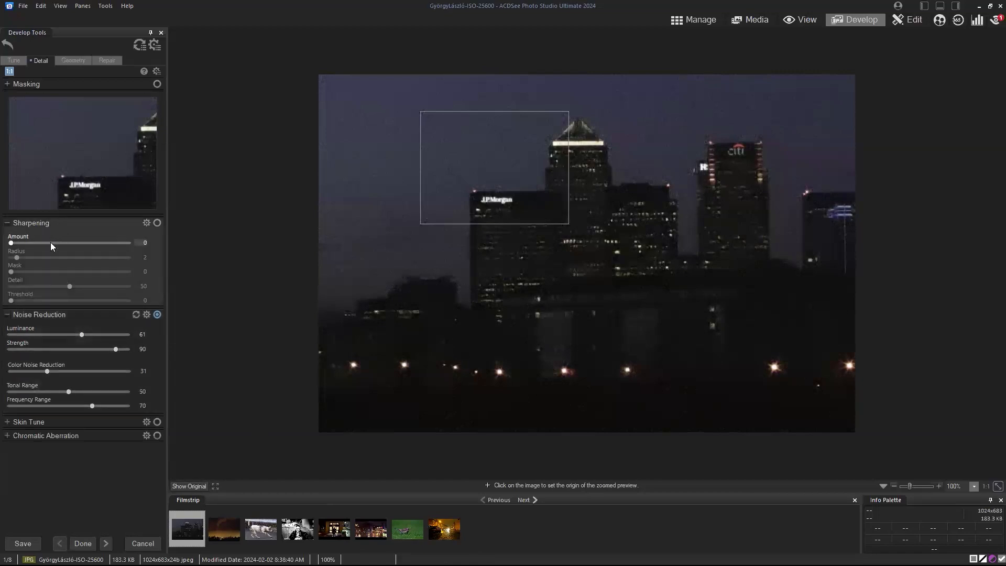
Try a Sharpening Amount of 100 and preview its effect around the J.P.Morgan building
left_click_drag(14, 242, 122, 240)
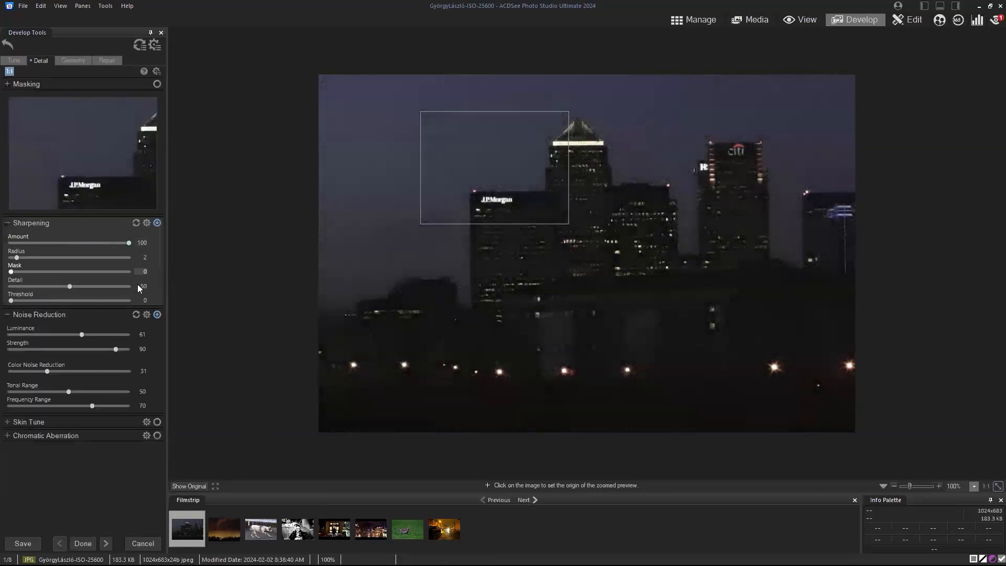
left_click_drag(506, 164, 506, 183)
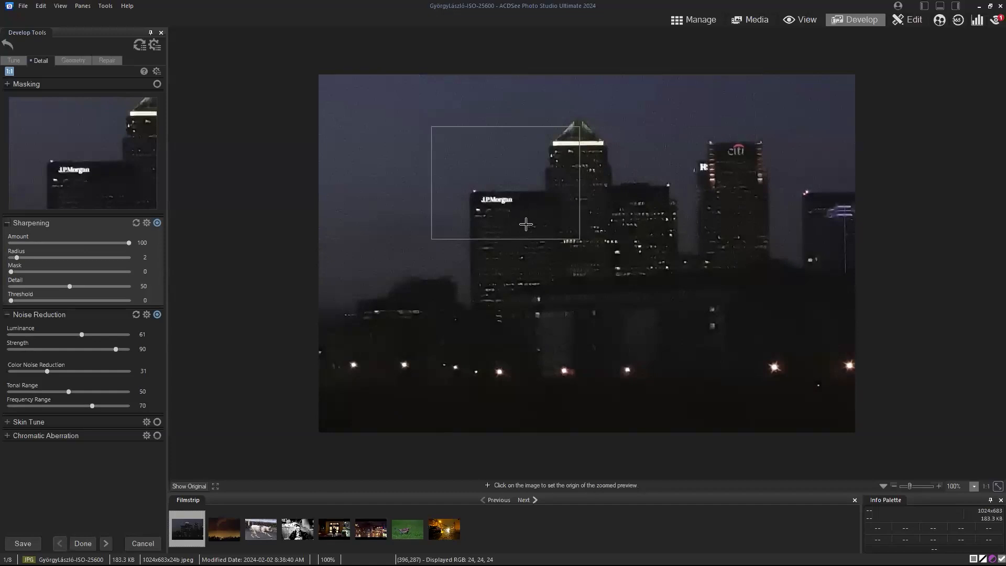
left_click_drag(530, 213, 488, 192)
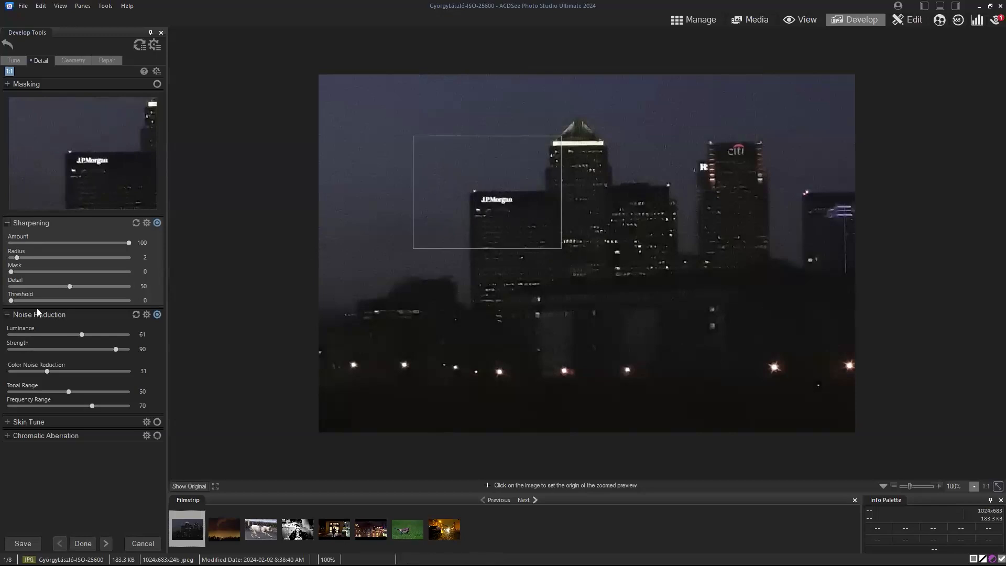
Set the Sharpening Amount to 36 and Detail to 63, and compare the J.P.Morgan building with sharpening off and on
left_click(86, 243)
left_click(126, 242)
left_click_drag(125, 243, 53, 243)
left_click(73, 287)
mouse_move(73, 287)
left_mouse_down()
mouse_move(95, 287)
mouse_move(84, 287)
left_mouse_up()
left_click(157, 223)
left_click_drag(538, 200, 505, 193)
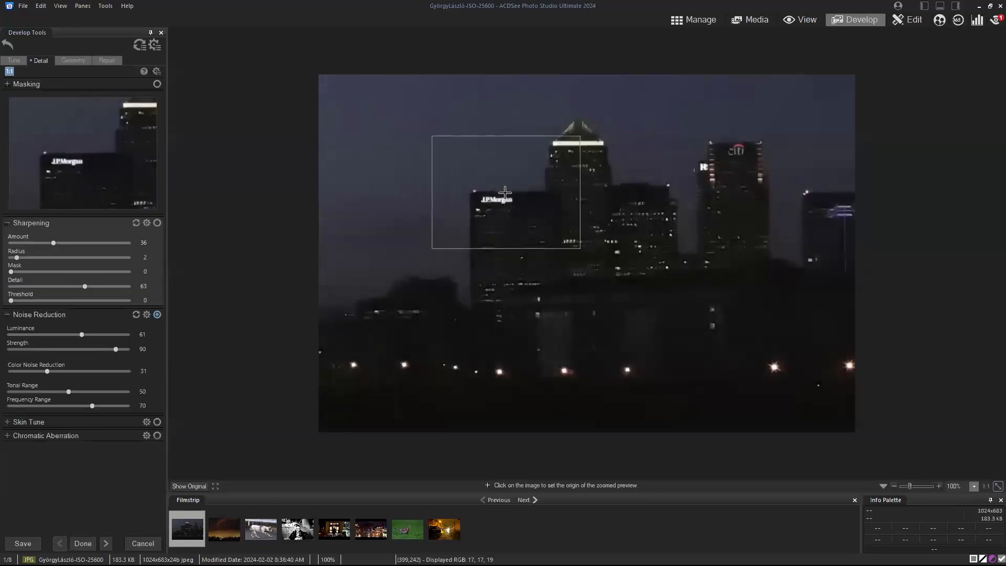
left_click(157, 224)
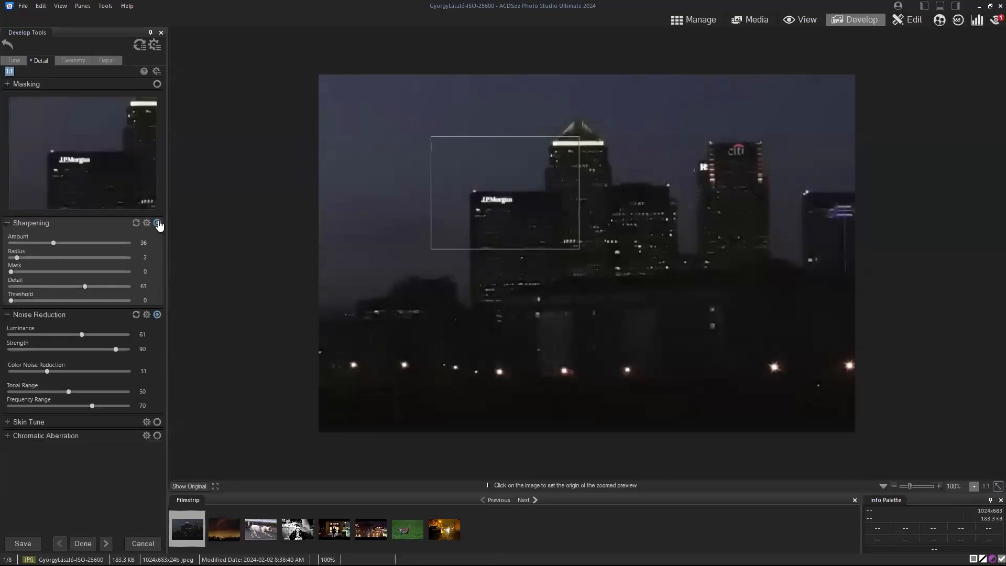
Set the Sharpening Amount to 43, preview the J.P.Morgan building's facade, and set Radius to 15
left_click_drag(53, 243, 61, 243)
left_click_drag(524, 210, 506, 219)
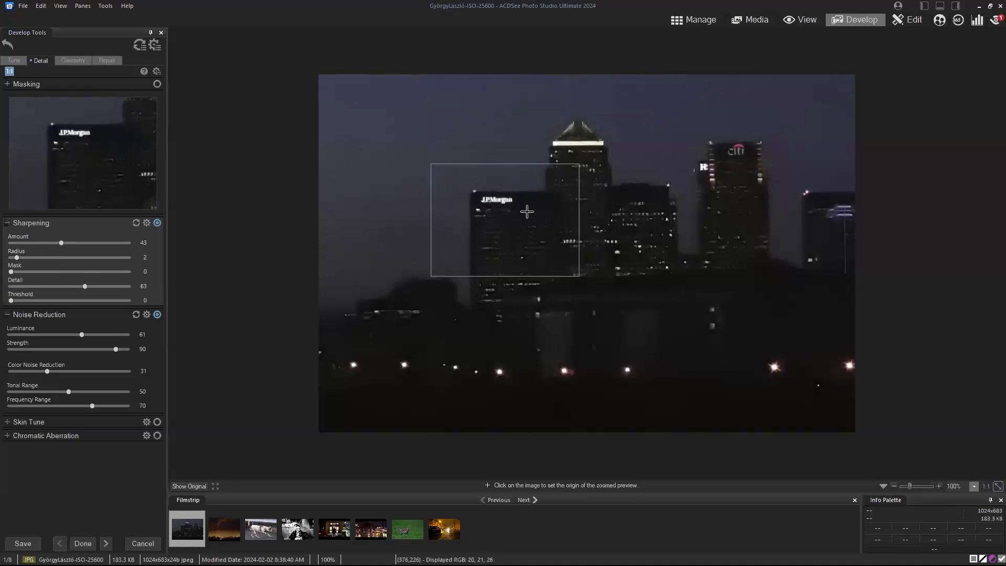
left_click(98, 257)
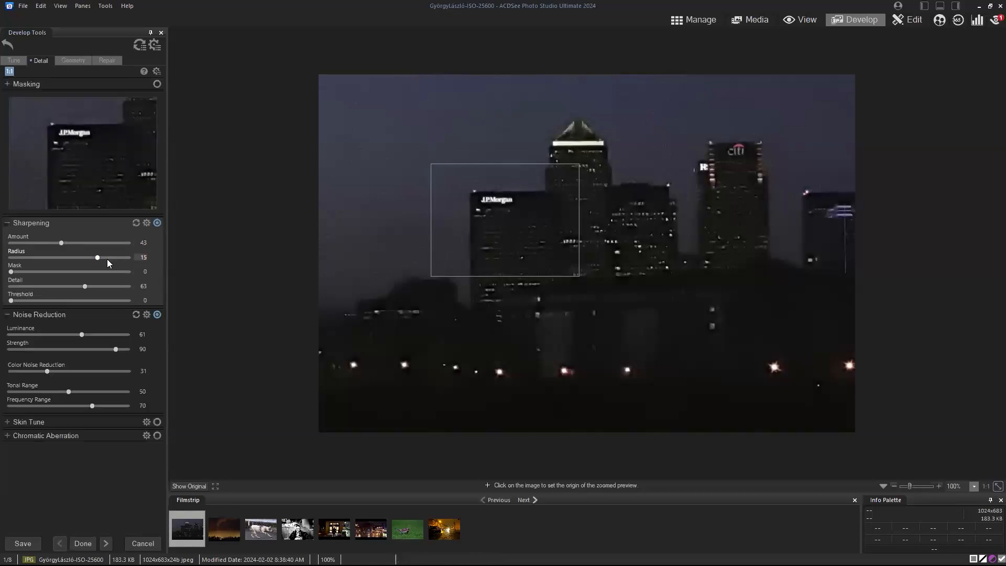
Try Sharpening Radius values of 19 and 10 on the J.P.Morgan building
left_click_drag(115, 257, 122, 258)
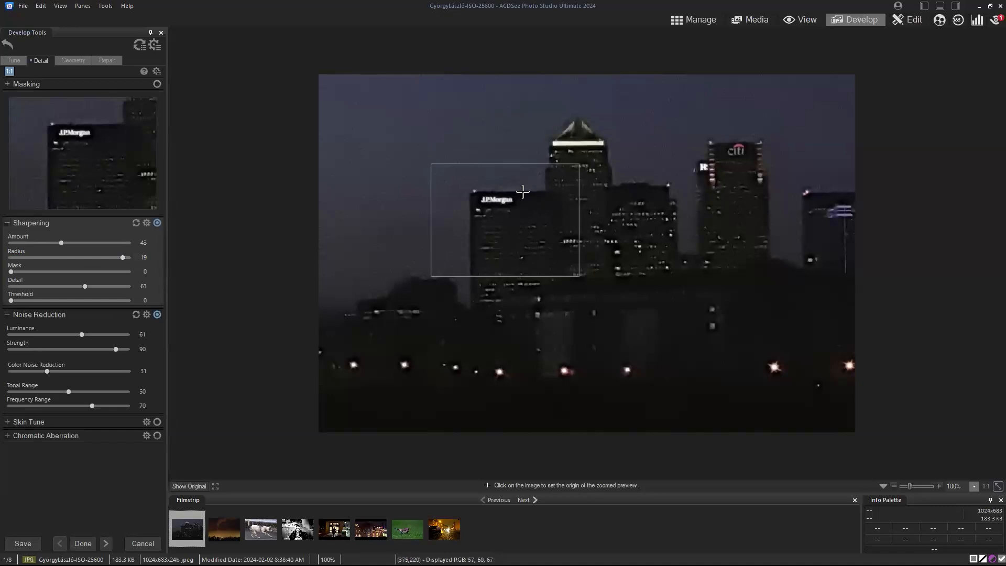
left_click(65, 256)
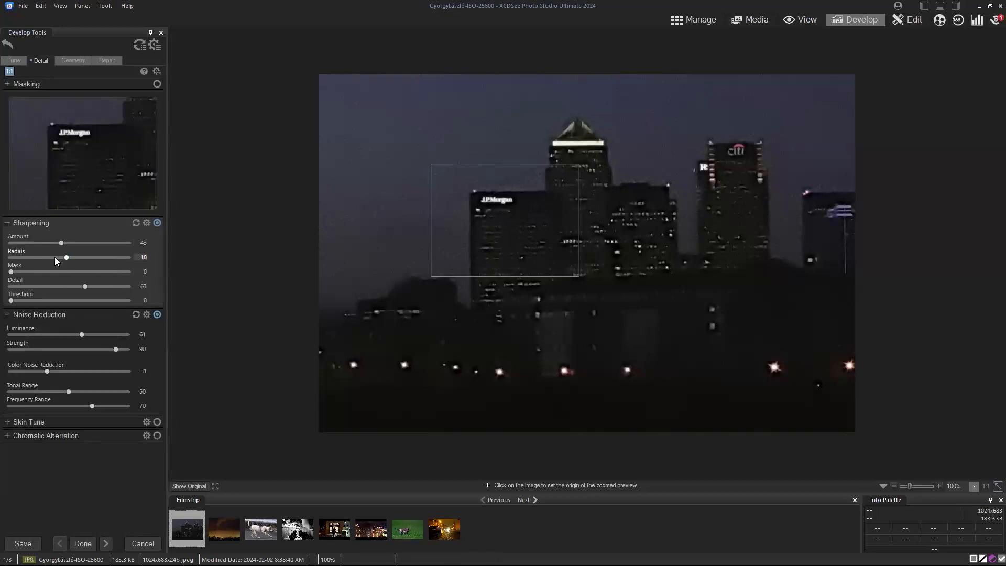
left_click_drag(50, 258, 84, 259)
left_click(67, 257)
Preview the sky beside the J.P.Morgan building and try a Sharpening Mask of 30
left_click_drag(507, 238, 433, 189)
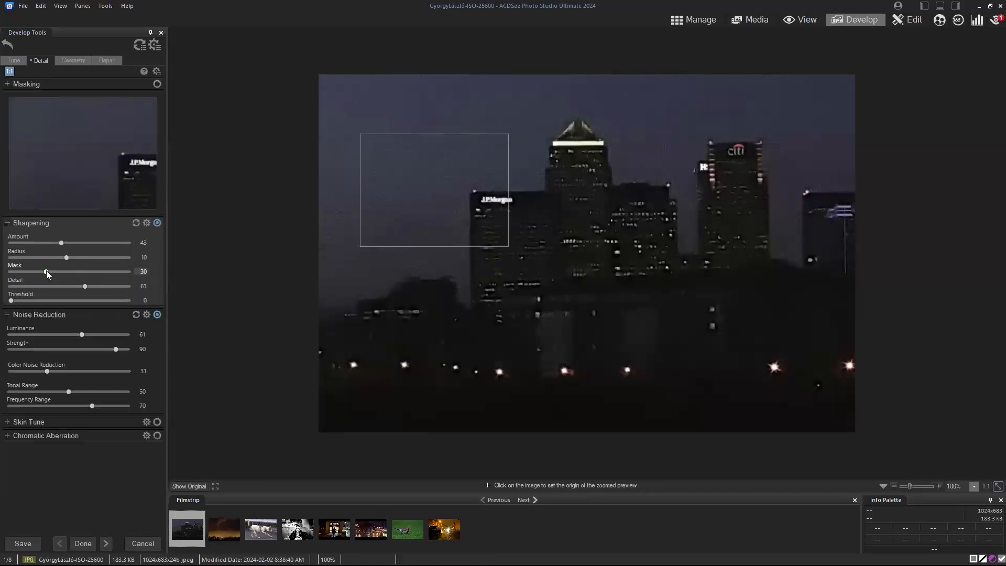
left_click_drag(47, 273, 51, 272)
left_click_drag(413, 196, 419, 177)
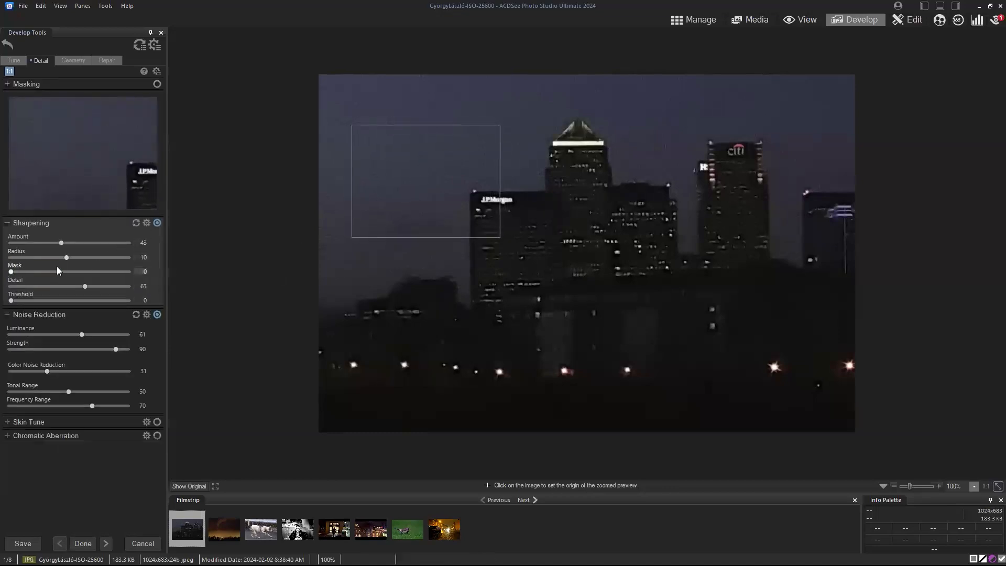
Set the Sharpening Radius to 6 and Amount to 27, and preview the sky around the J.P.Morgan building
left_click(40, 258)
left_click(34, 243)
left_click(42, 243)
left_click(473, 153)
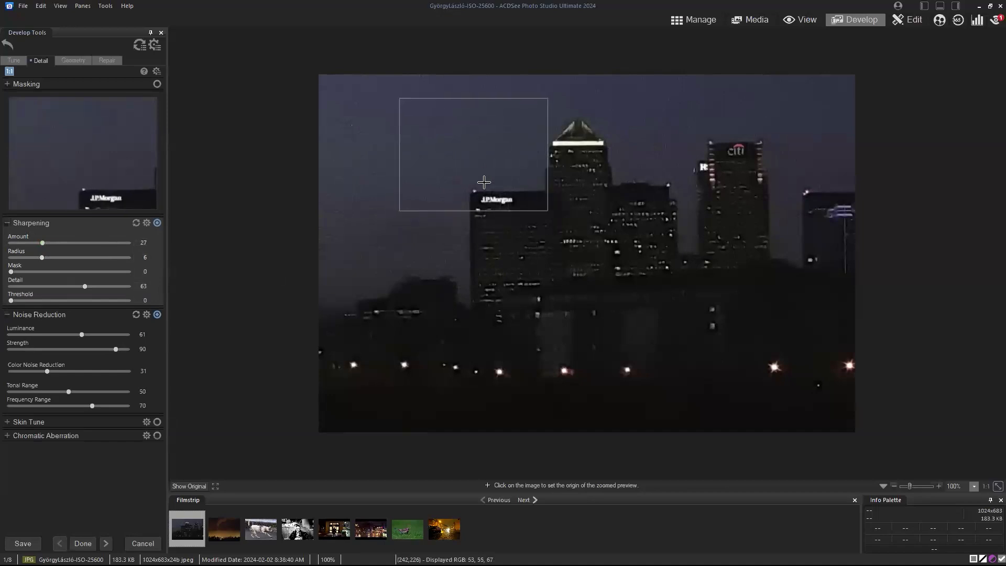
left_click_drag(451, 173, 445, 182)
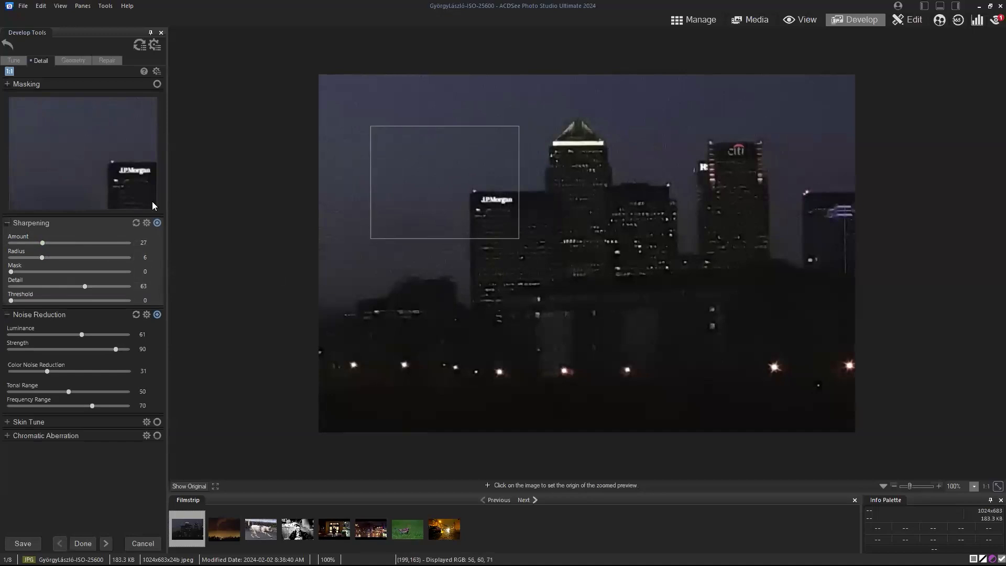
Set the Noise Reduction Luminance to 57 and the Sharpening Mask to 53, checking the sky above the J.P.Morgan building
left_click_drag(90, 334, 77, 338)
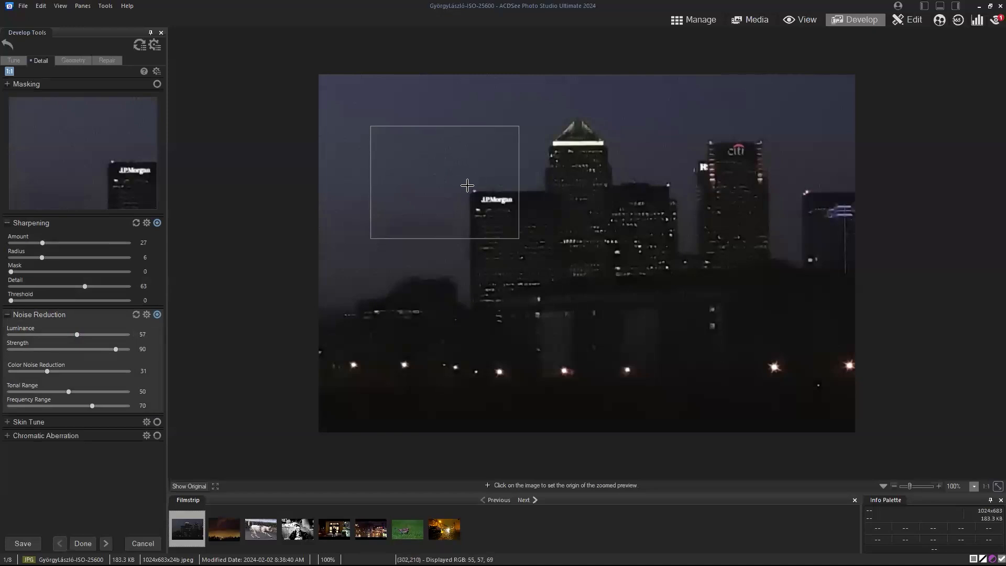
left_click_drag(485, 175, 452, 165)
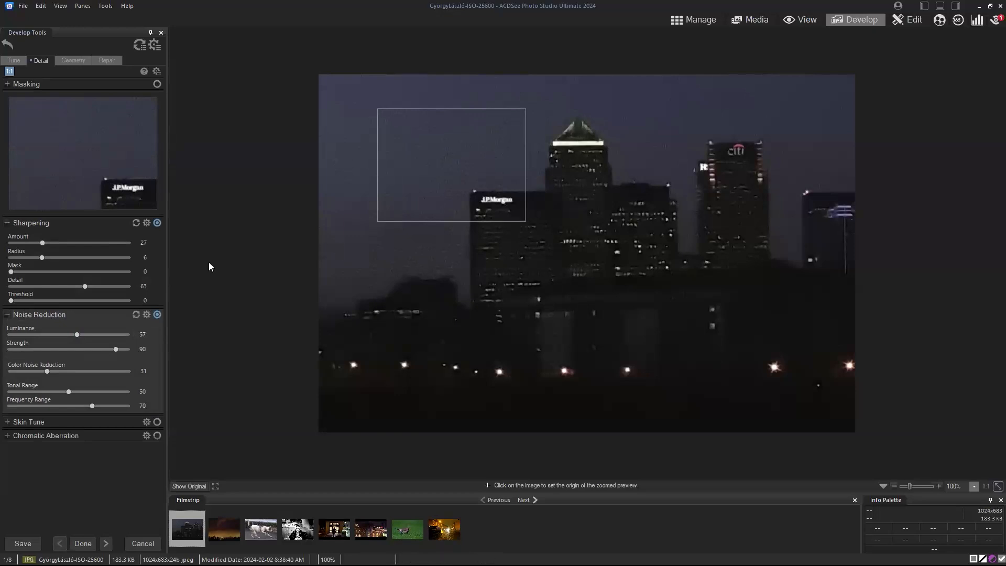
left_click_drag(49, 272, 84, 273)
left_click(81, 274)
left_click(91, 273)
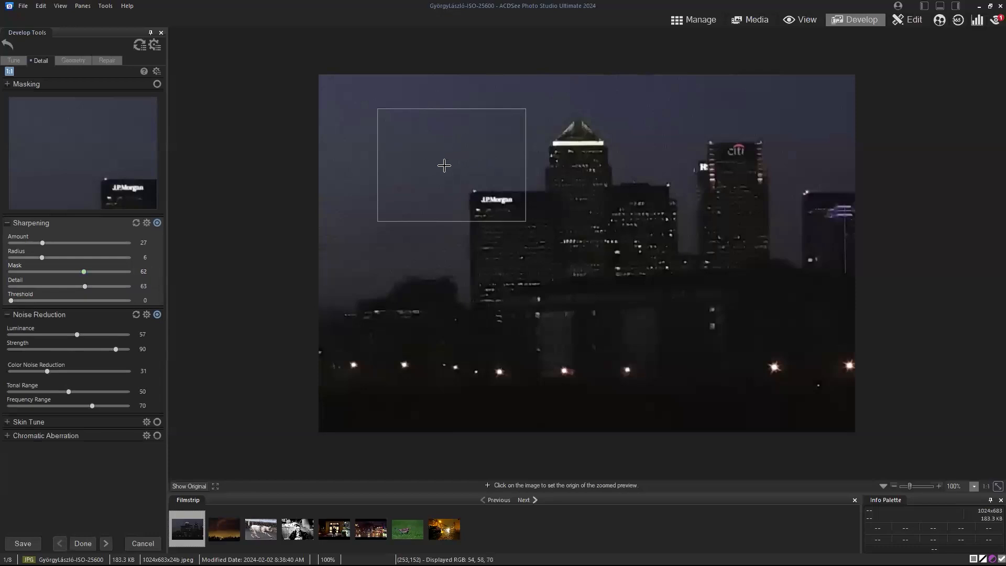
left_click_drag(84, 272, 5, 280)
left_click(64, 270)
left_click_drag(64, 269, 72, 270)
Preview the pyramid-topped tower, set the Sharpening Detail to 91, and compare with the original photo
left_click_drag(486, 167, 563, 155)
left_click_drag(85, 286, 155, 289)
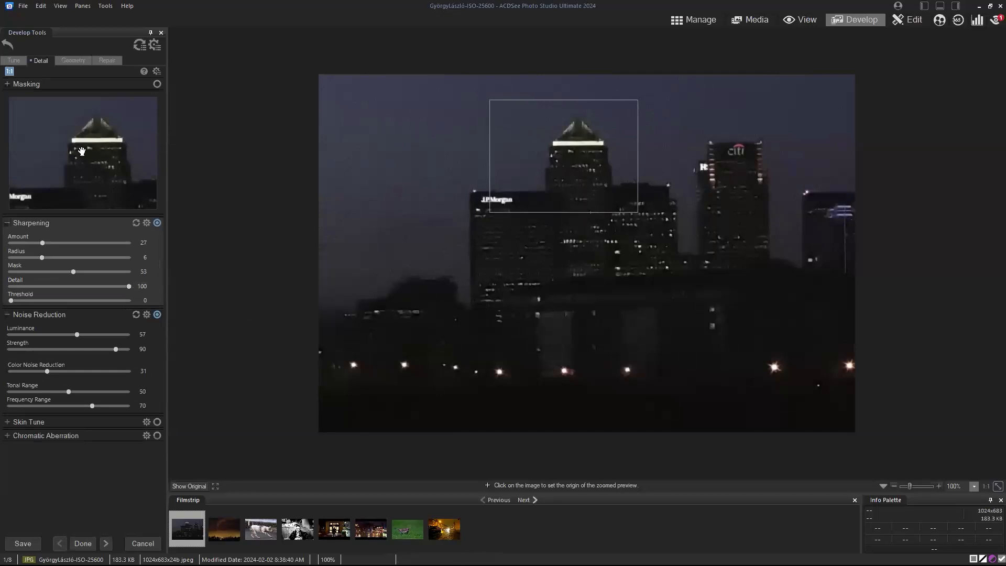
left_click_drag(129, 286, 2, 287)
left_click(117, 286)
left_click_drag(195, 488, 195, 489)
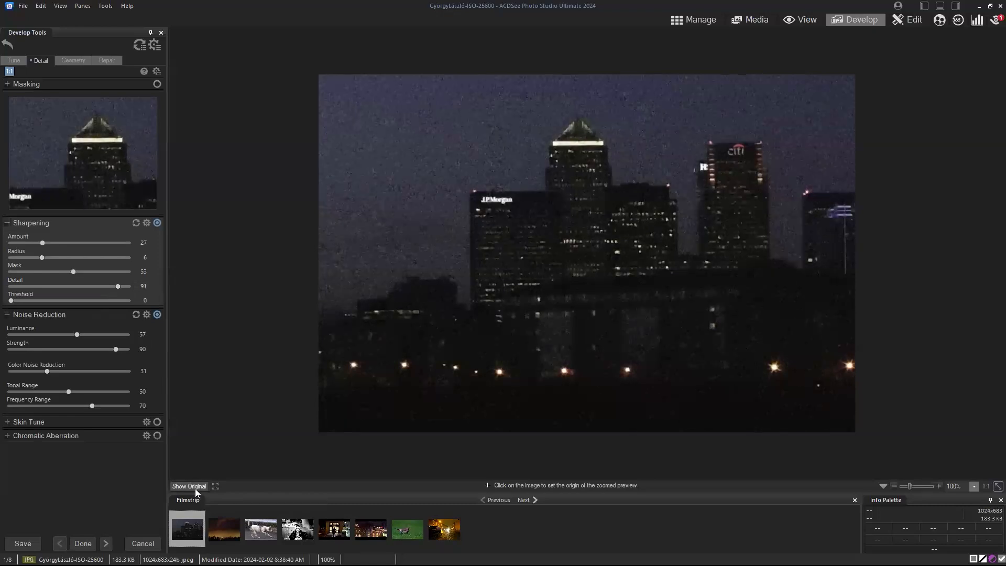
left_click_drag(195, 488, 195, 488)
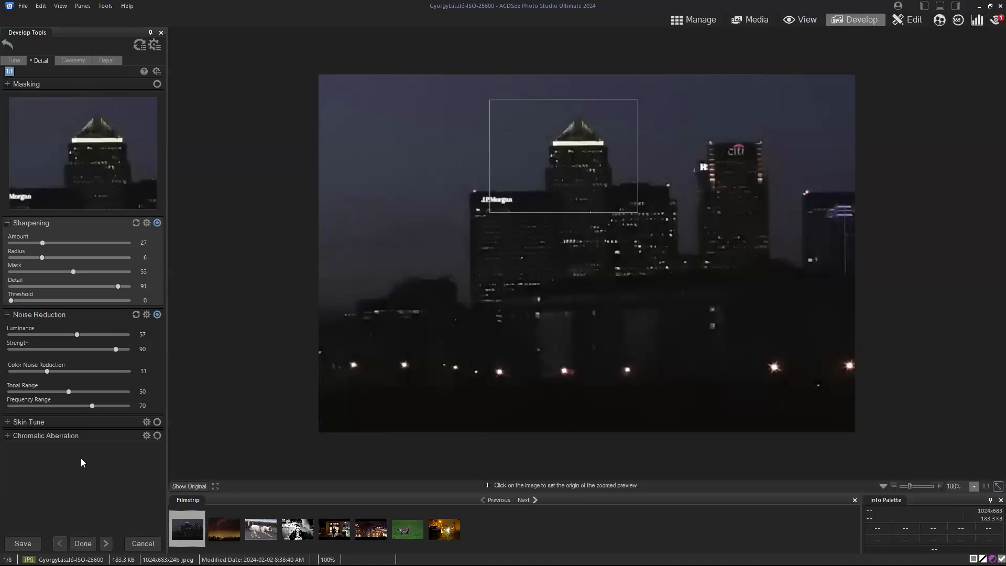
Set the Sharpening Amount to 98 and try high Threshold values such as 49 on the tower
left_click(110, 300)
left_click_drag(116, 302, 122, 302)
left_click_drag(122, 301, 4, 300)
left_click_drag(46, 242, 126, 243)
left_click(126, 300)
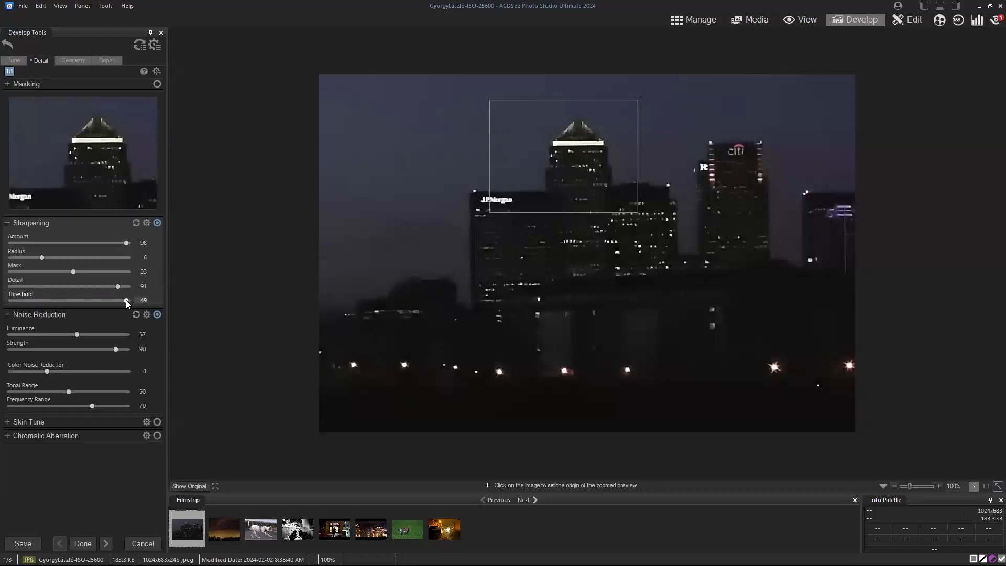
left_click_drag(117, 302, 115, 301)
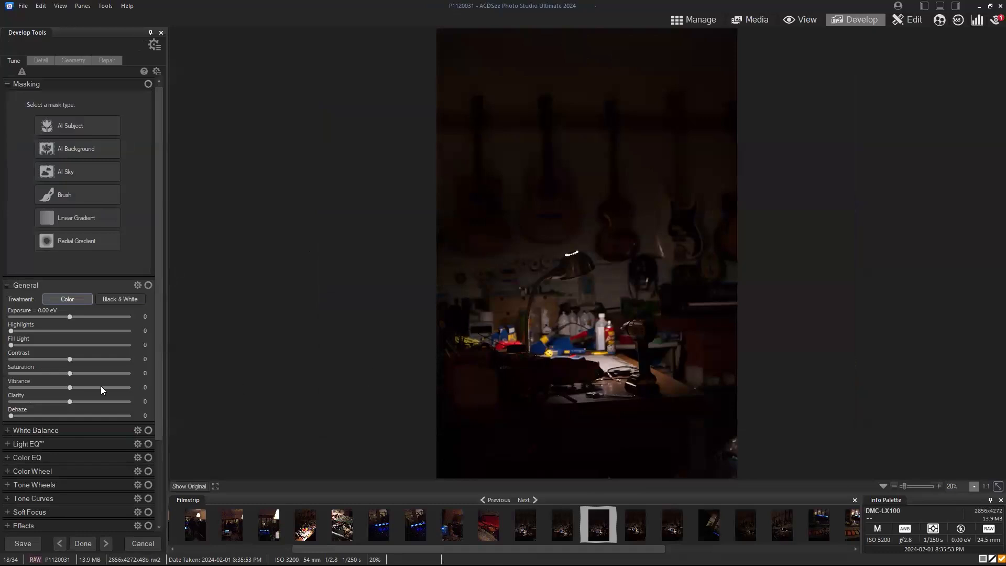
Set Fill Light to 41 on the dark guitar workshop photo and open its Detail settings
left_click_drag(11, 344, 63, 346)
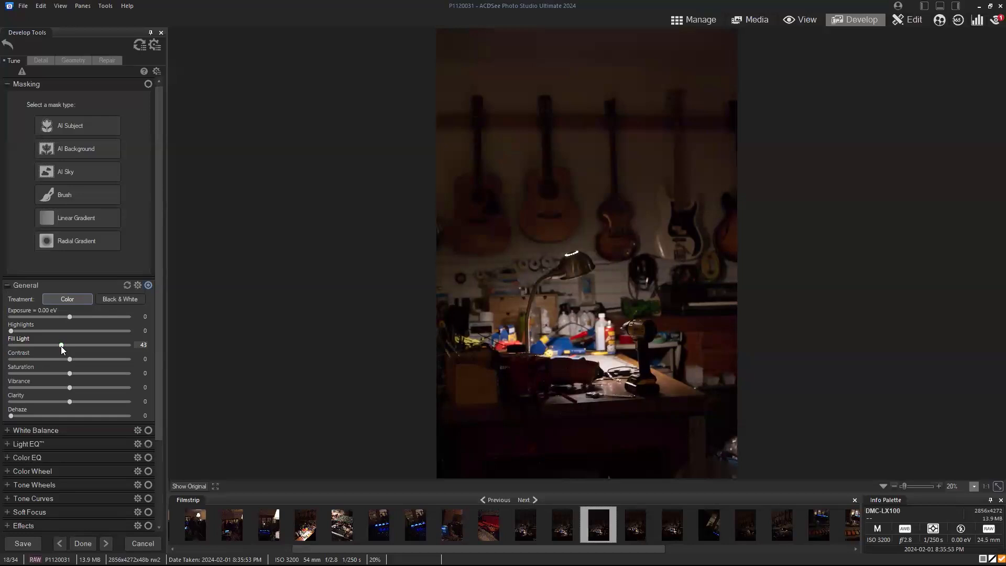
left_click_drag(61, 346, 58, 346)
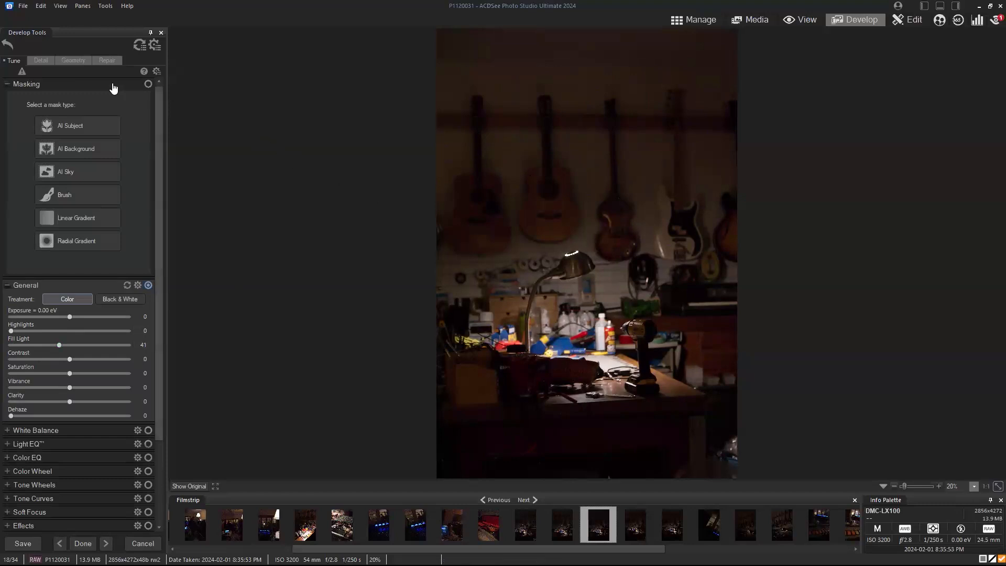
left_click(41, 60)
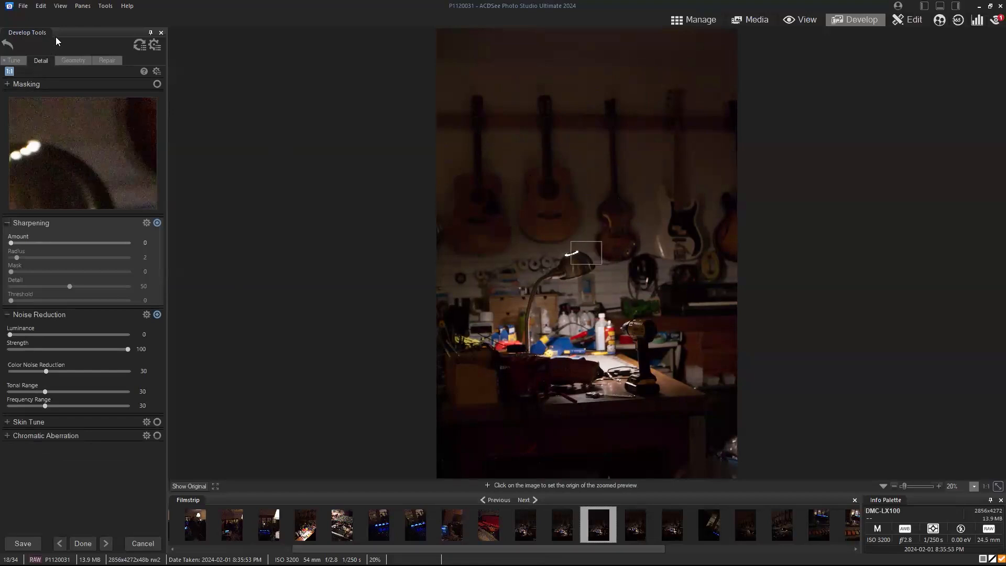
Add a linear gradient mask over the upper part of the workshop photo and reposition it over the guitars
left_click(8, 84)
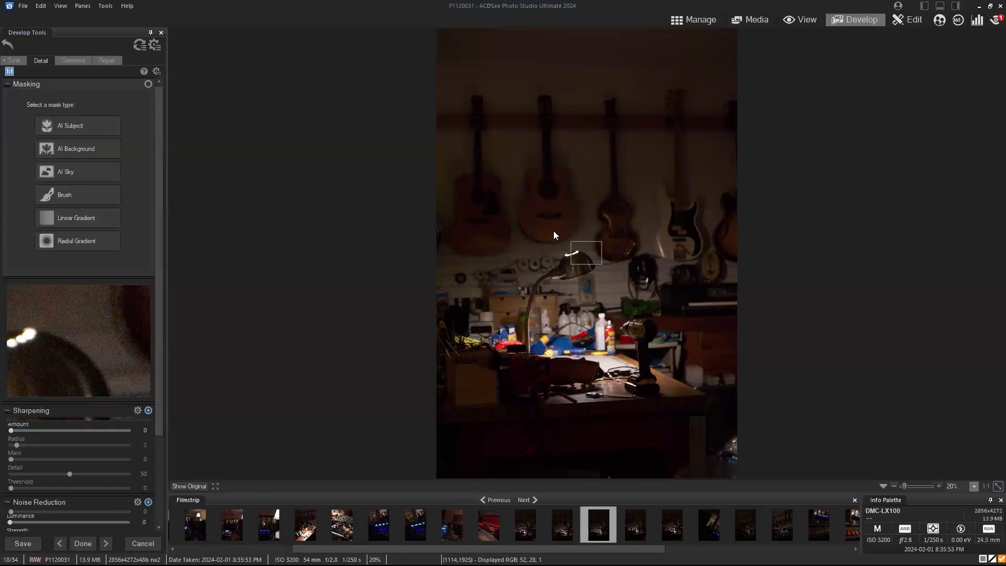
left_click(95, 219)
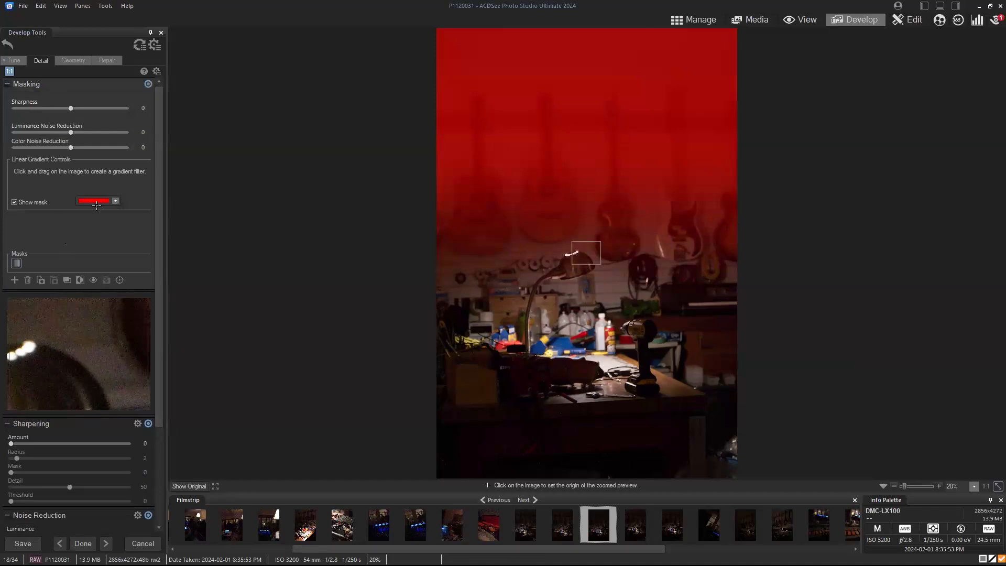
left_click_drag(585, 252, 588, 202)
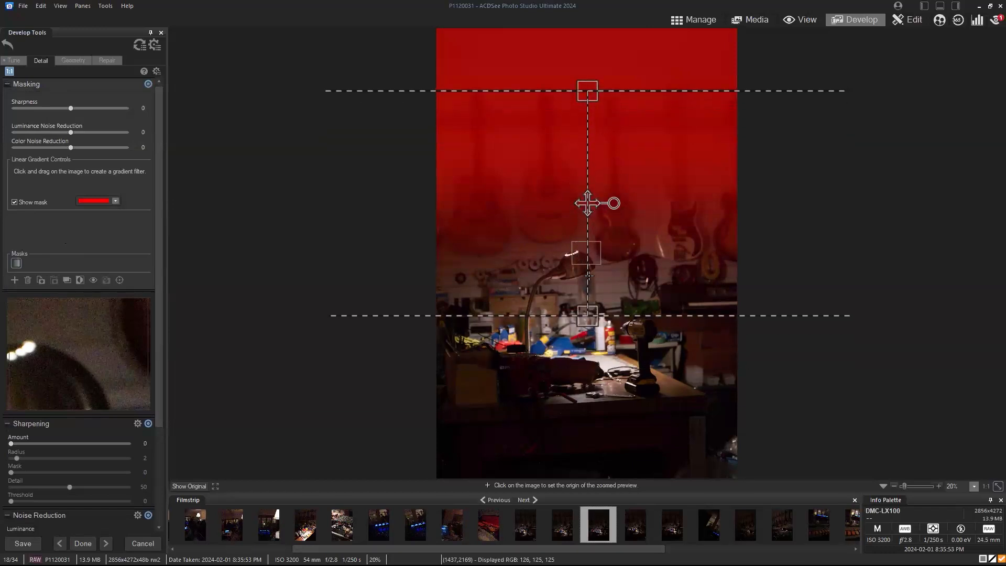
mouse_move(587, 203)
left_mouse_down()
mouse_move(588, 90)
mouse_move(595, 241)
mouse_move(593, 220)
left_mouse_up()
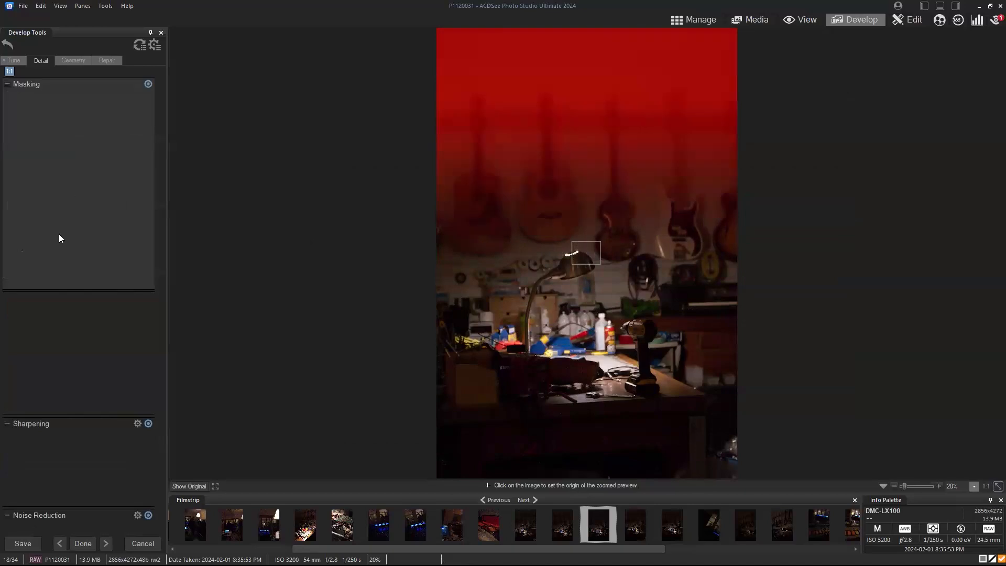
Stretch the gradient down to the workbench, shift it slightly upward, and hide the mask overlay
left_click(15, 202)
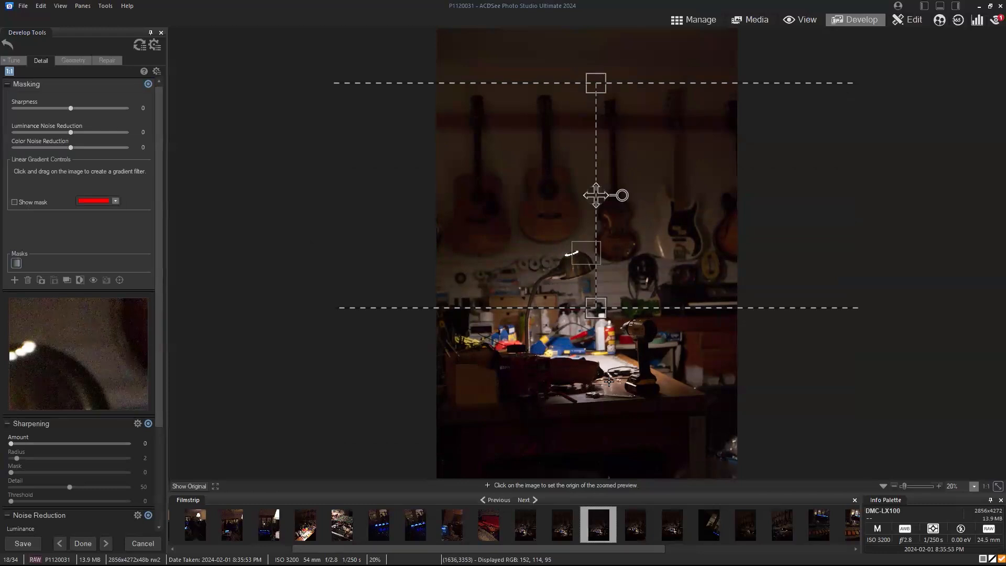
left_click(14, 203)
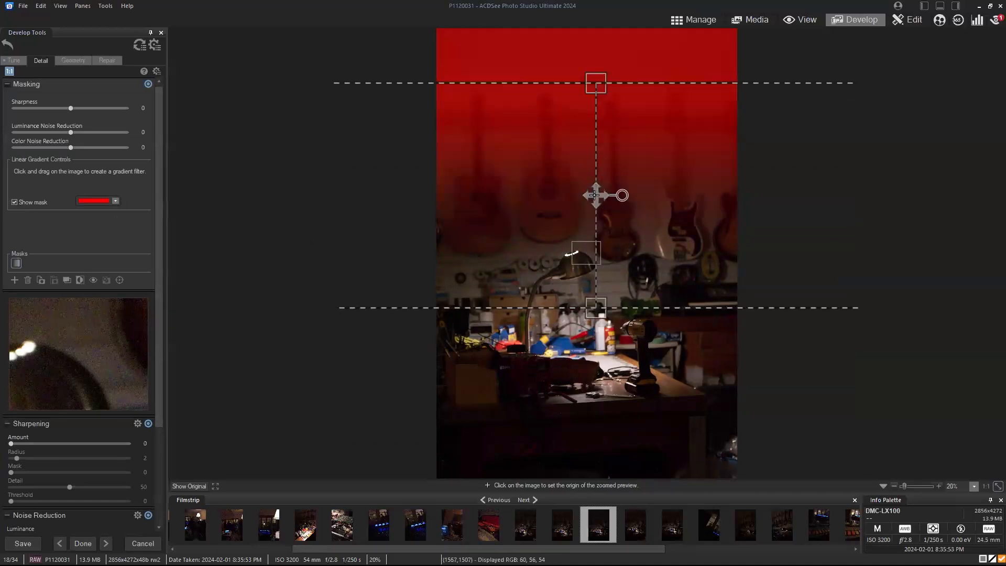
left_click_drag(595, 295, 595, 377)
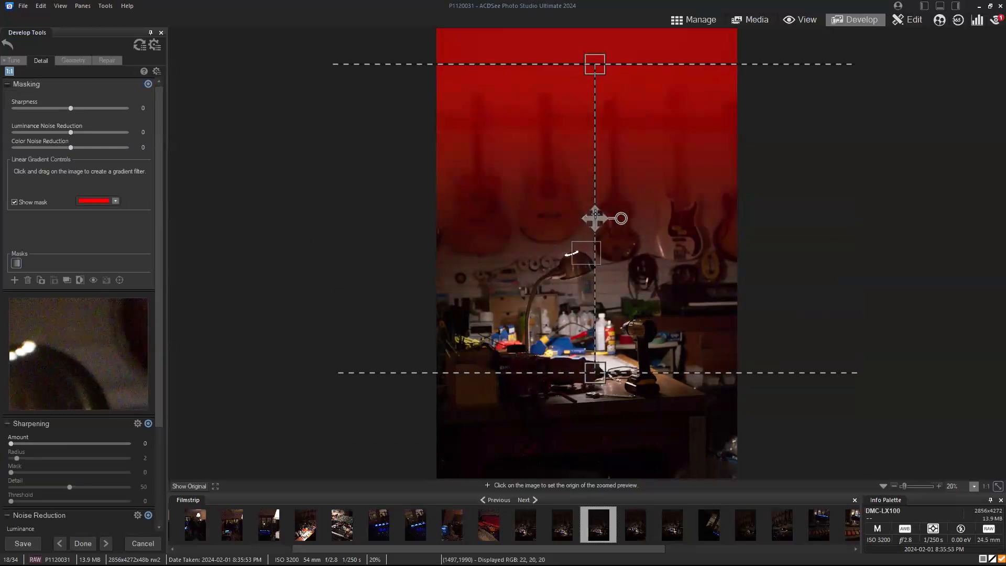
left_click_drag(595, 214, 597, 198)
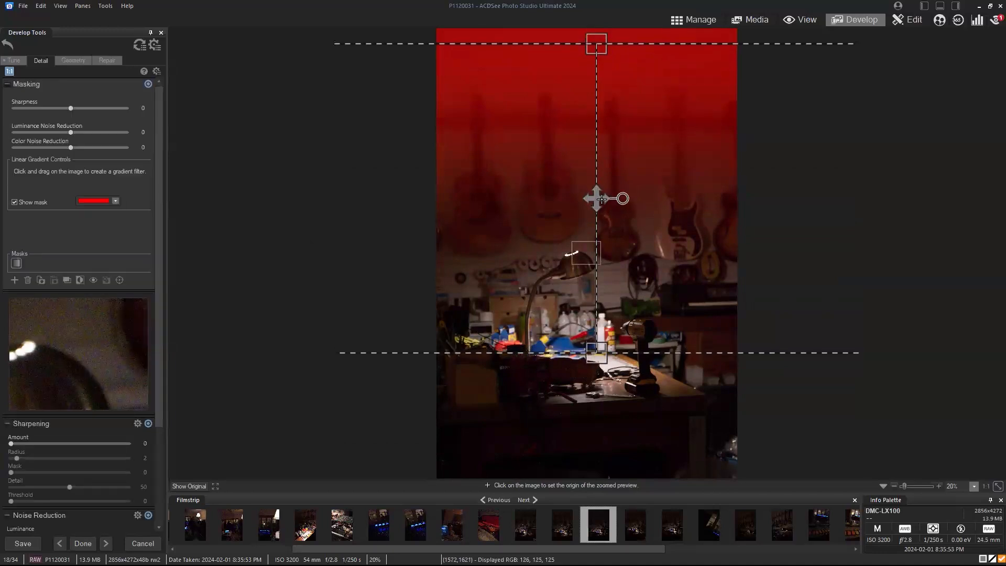
left_click(15, 202)
left_click(14, 202)
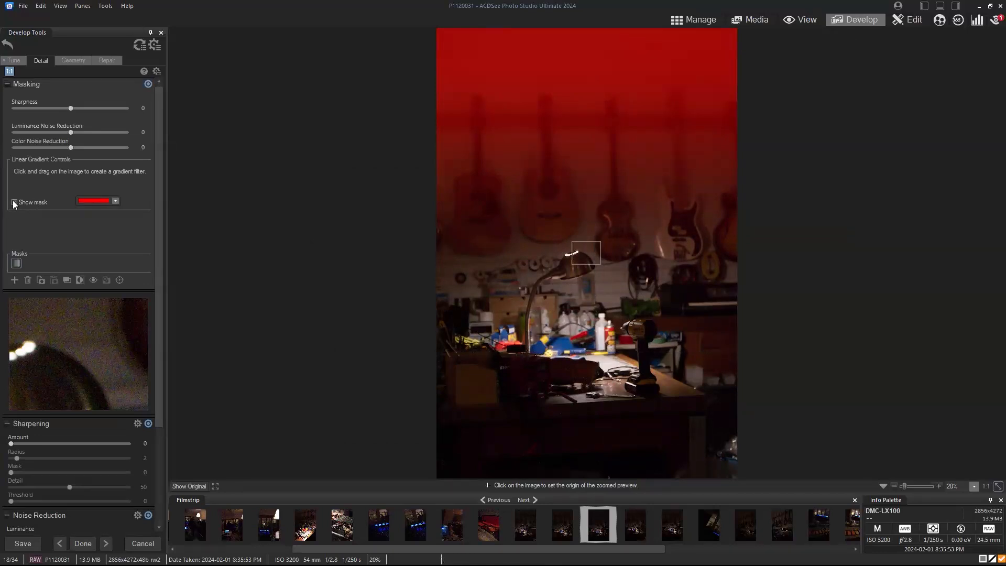
left_click(14, 202)
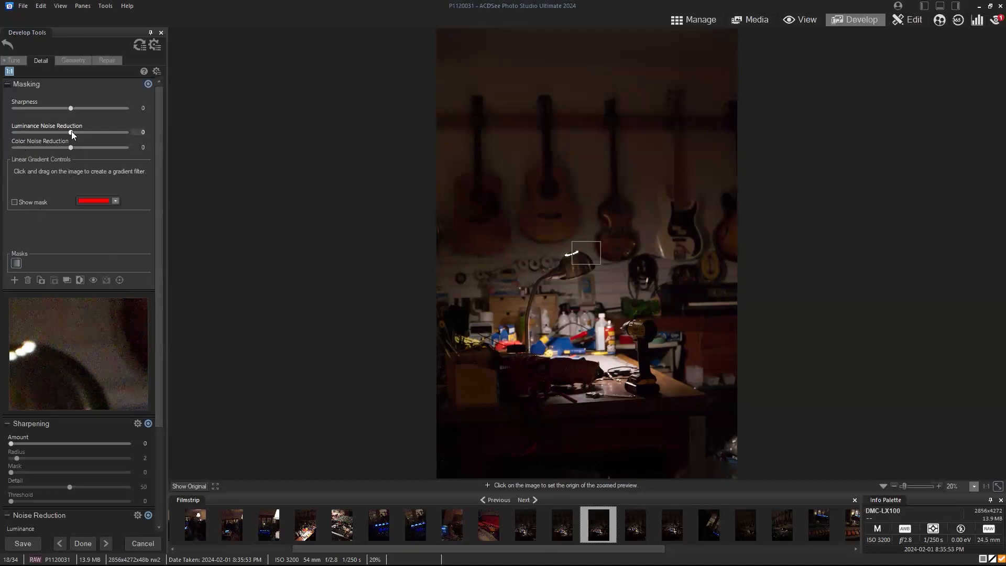
Try a Luminance Noise Reduction of 78 on the gradient mask and preview the wall between the guitars
left_click_drag(71, 131, 106, 135)
left_click(118, 132)
left_click_drag(124, 132, 114, 131)
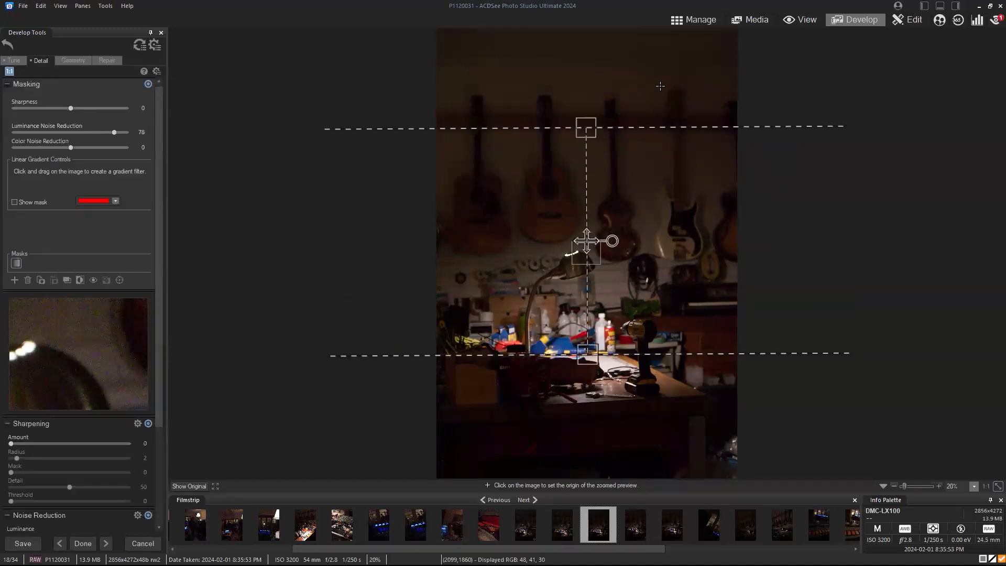
left_click_drag(89, 364, 64, 479)
left_click_drag(45, 356, 85, 351)
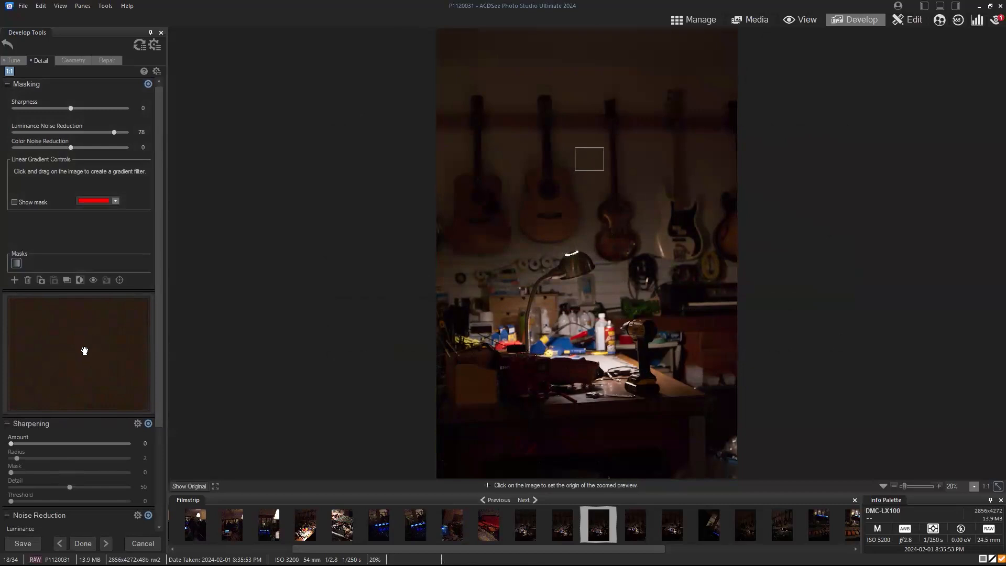
Set the gradient mask's Color Noise Reduction and Luminance Noise Reduction both to 41
left_click_drag(71, 147, 93, 148)
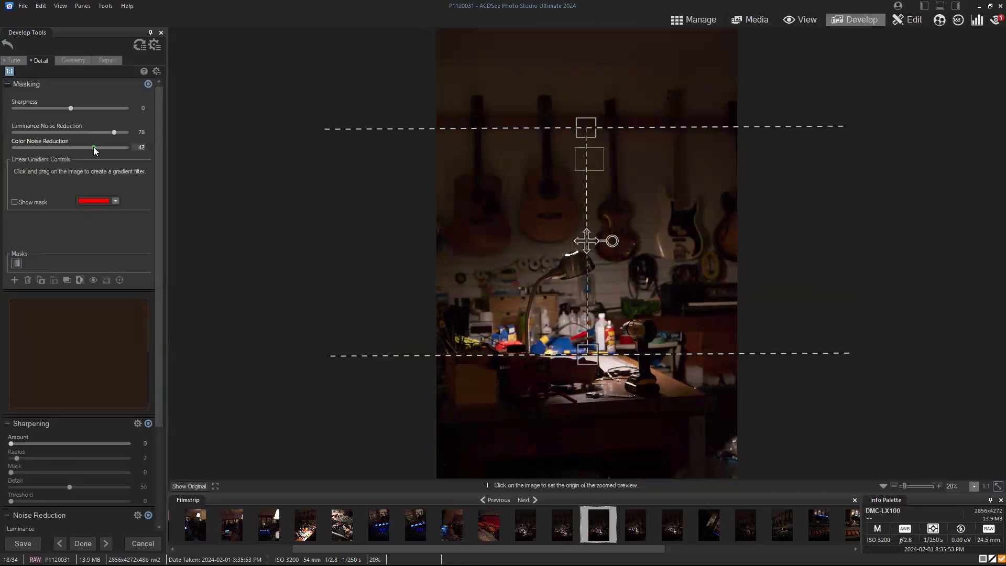
left_click(94, 147)
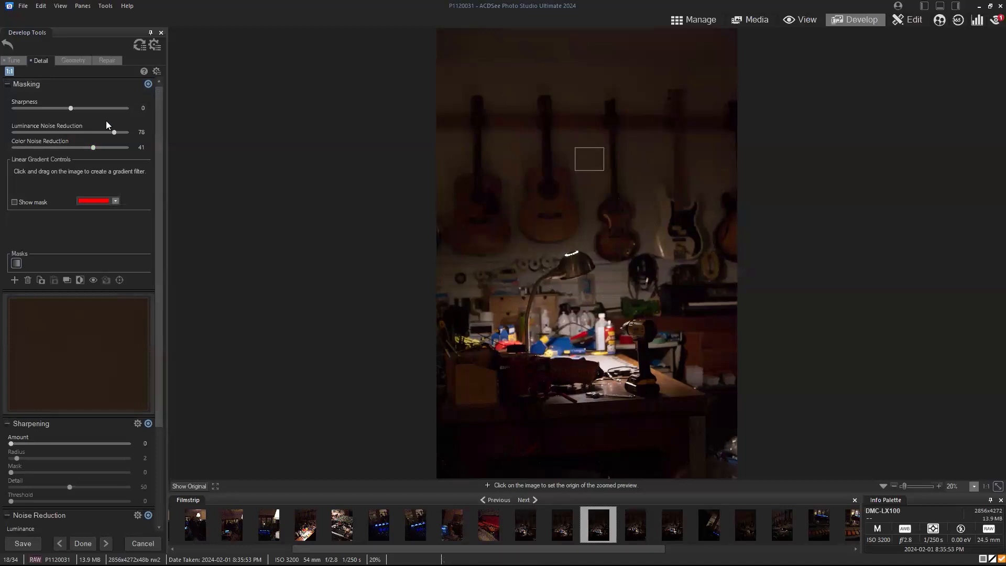
left_click(98, 132)
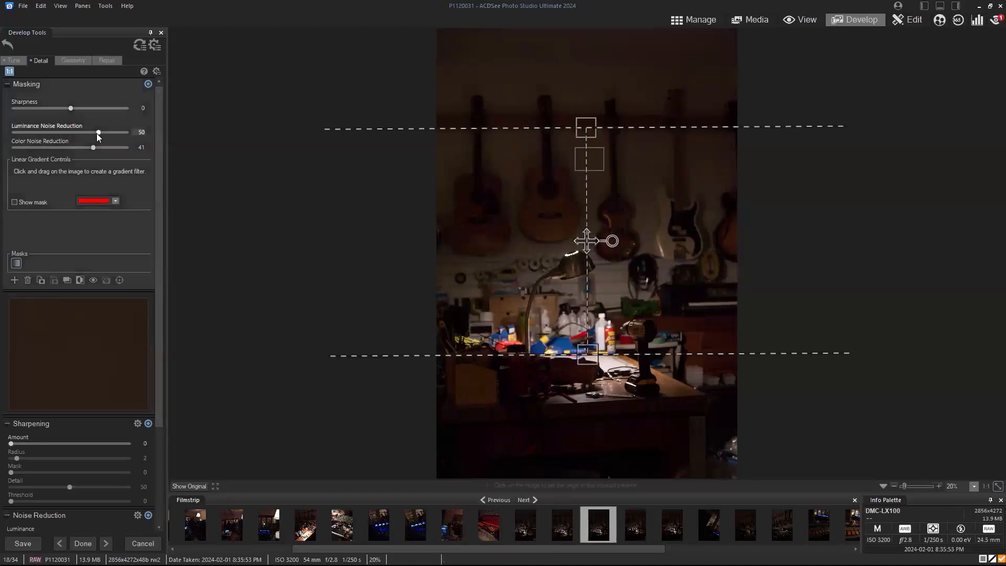
left_click(94, 133)
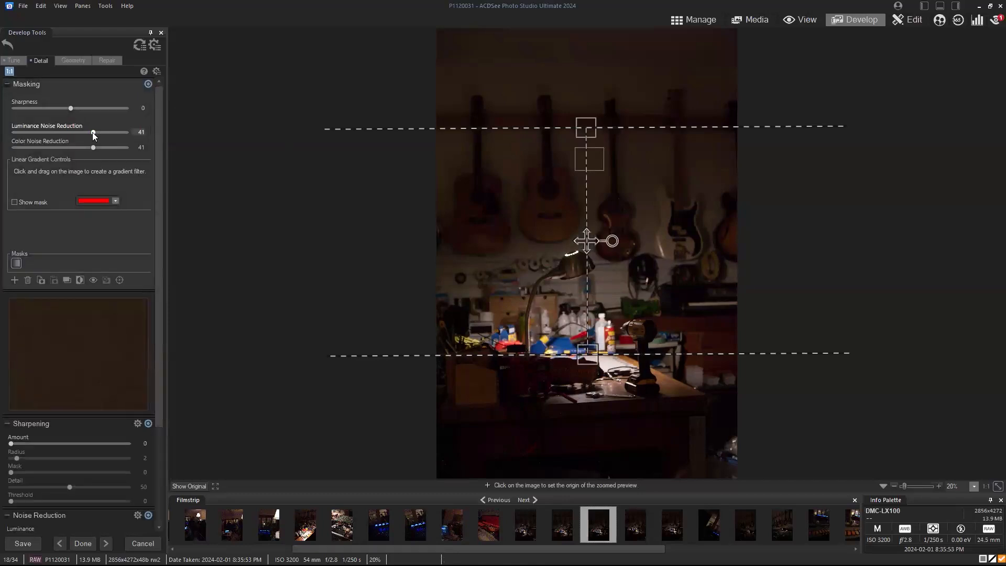
Compare the wall with masking off and on, and set the mask's Luminance Noise Reduction to 52
left_click(149, 85)
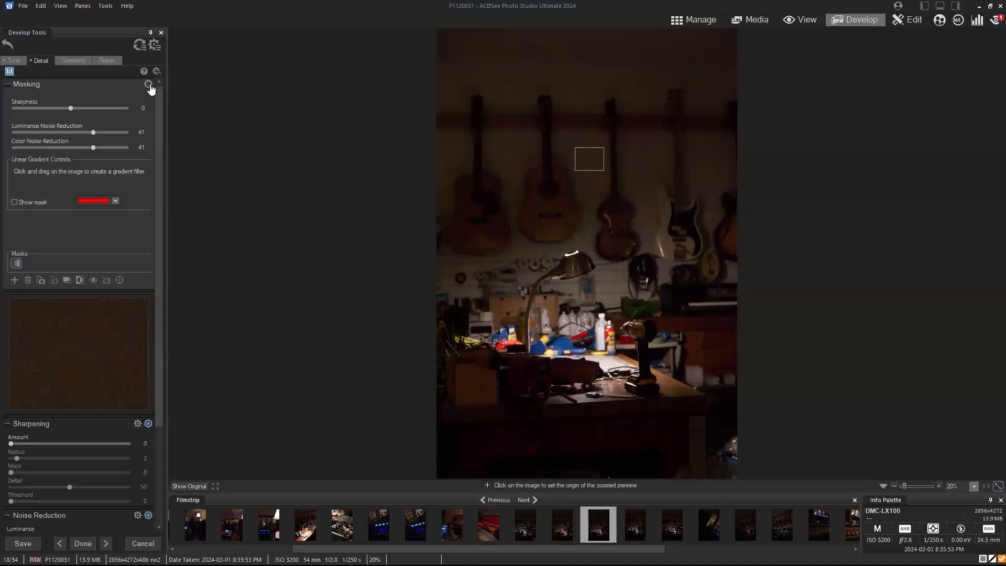
left_click(149, 86)
left_click(148, 84)
left_click(148, 85)
left_click_drag(96, 131, 100, 133)
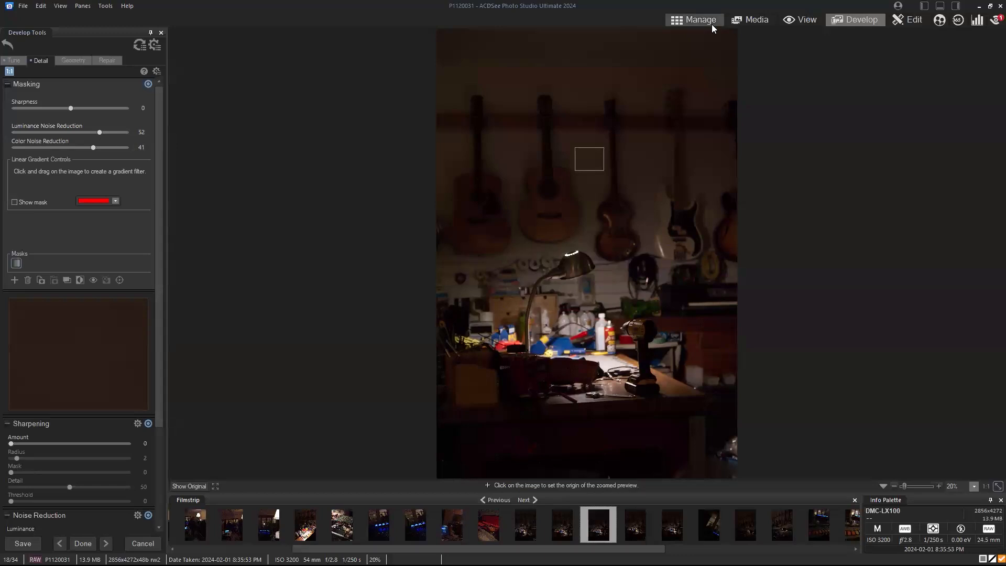
Discard the guitar photo's edits and set Fill Light to 40 on P1120019 in Develop mode
left_click(153, 544)
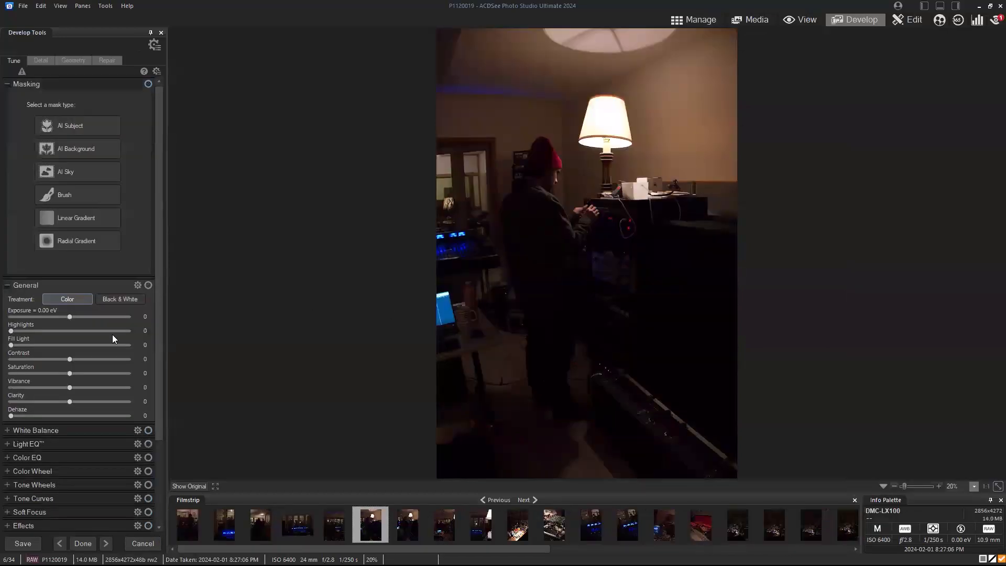
left_click_drag(10, 345, 58, 346)
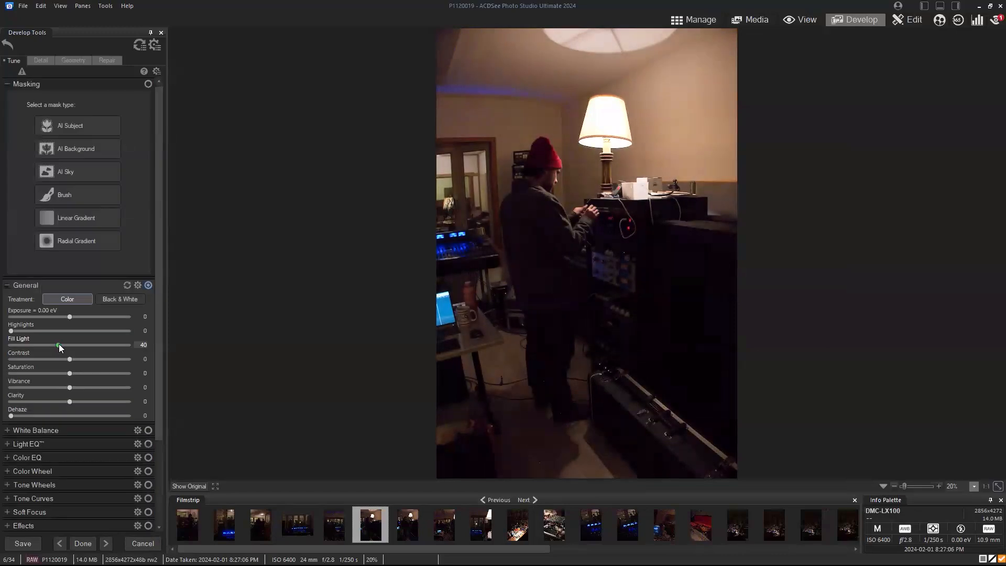
left_click(60, 344)
Show the Detail settings for P1120019 and collapse the Masking group
left_click(45, 59)
scroll(162, 147, "down", 3)
scroll(167, 171, "up", 3)
left_click(9, 85)
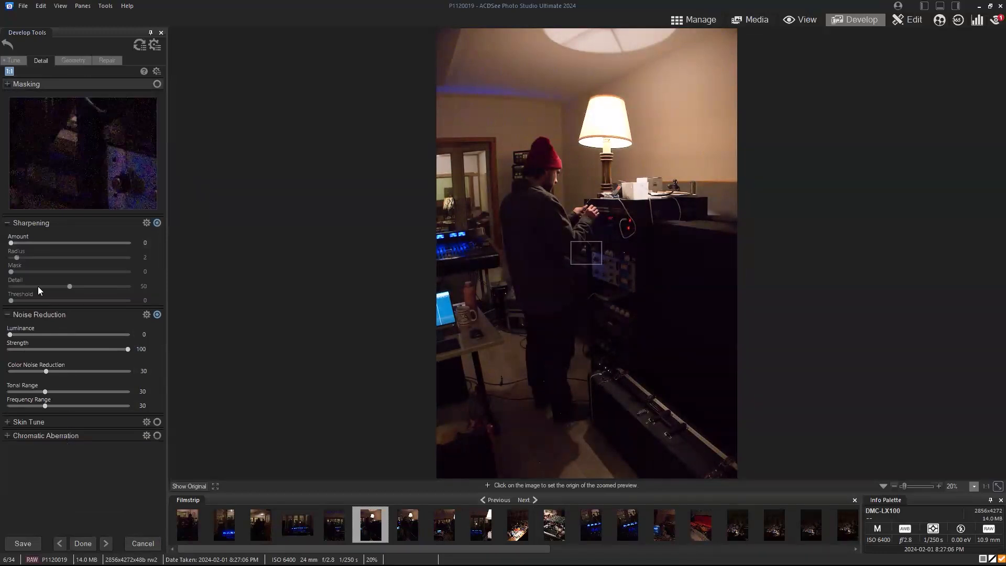
Try Luminance noise reduction at 74, 88 and 3 while previewing the slider's effect on the image
left_click(10, 335)
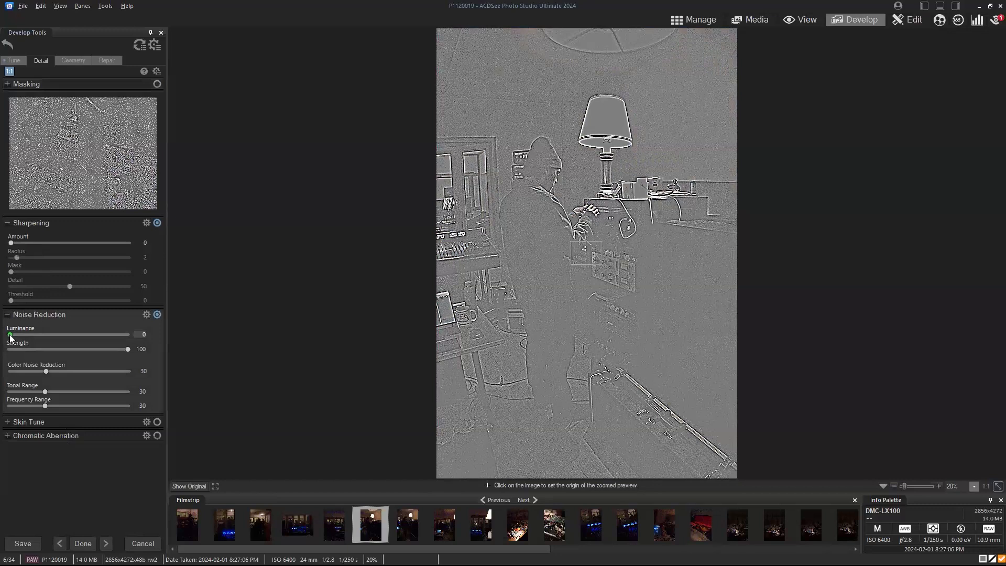
left_click_drag(10, 335, 97, 333)
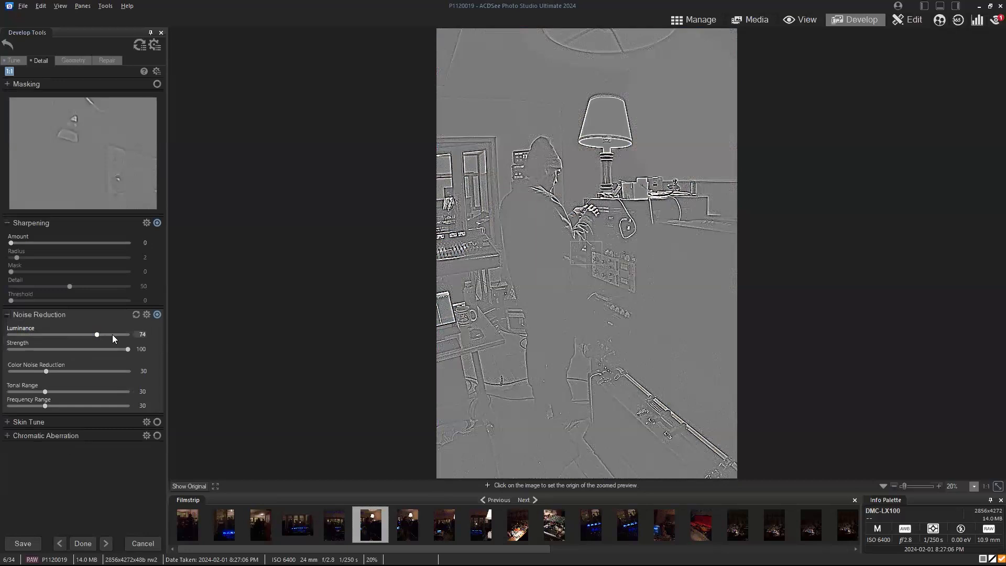
left_click(112, 335)
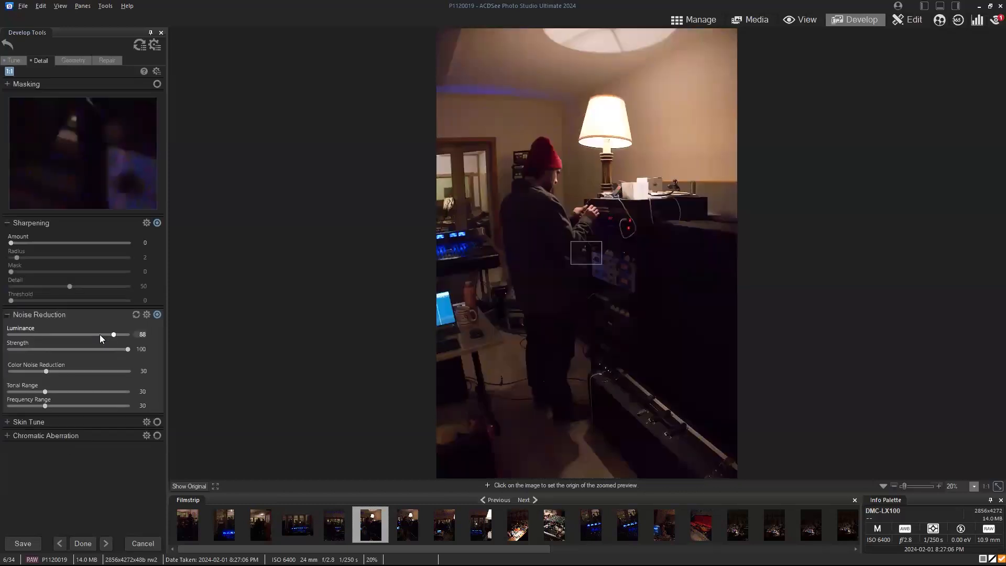
key("alt")
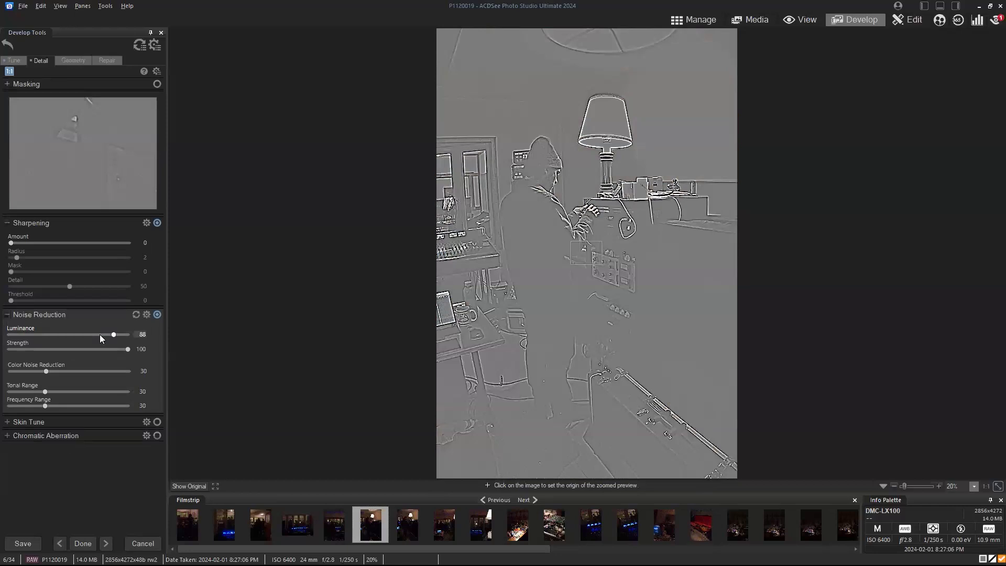
left_click(99, 335)
left_click(63, 334)
left_click(45, 335)
left_click(27, 334)
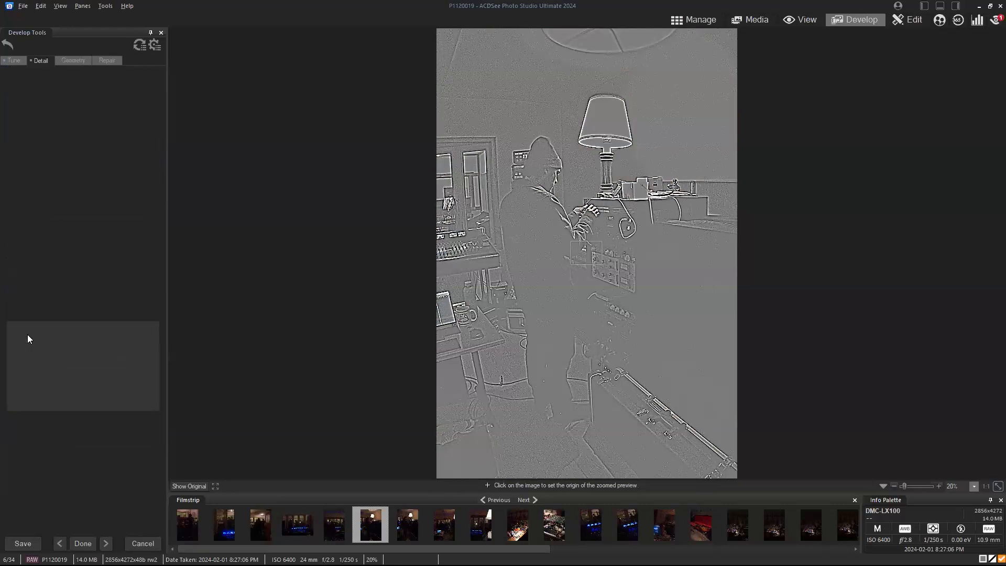
left_click(13, 335)
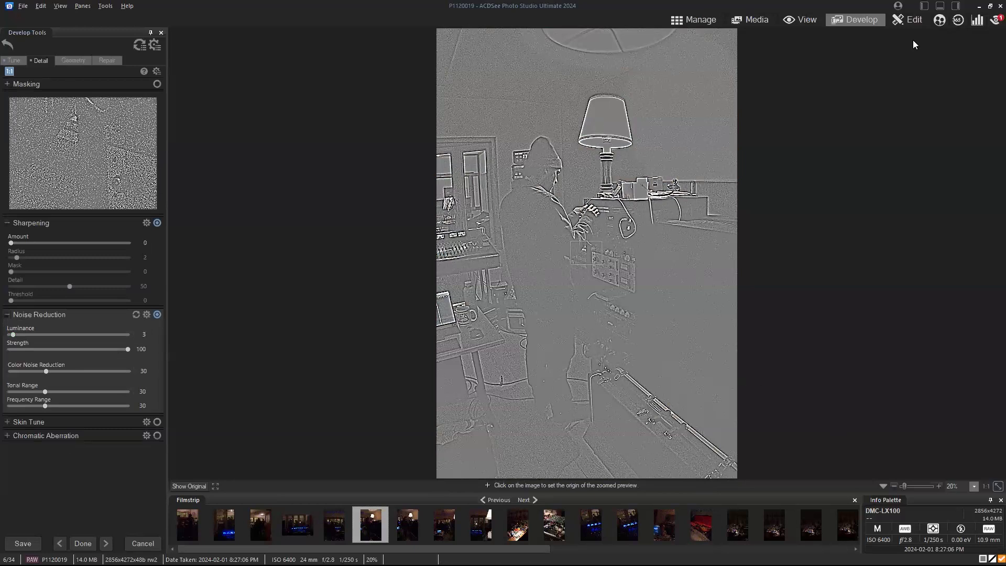
Set Luminance noise reduction to 89 and preview the man's hands at full size
left_click(115, 335)
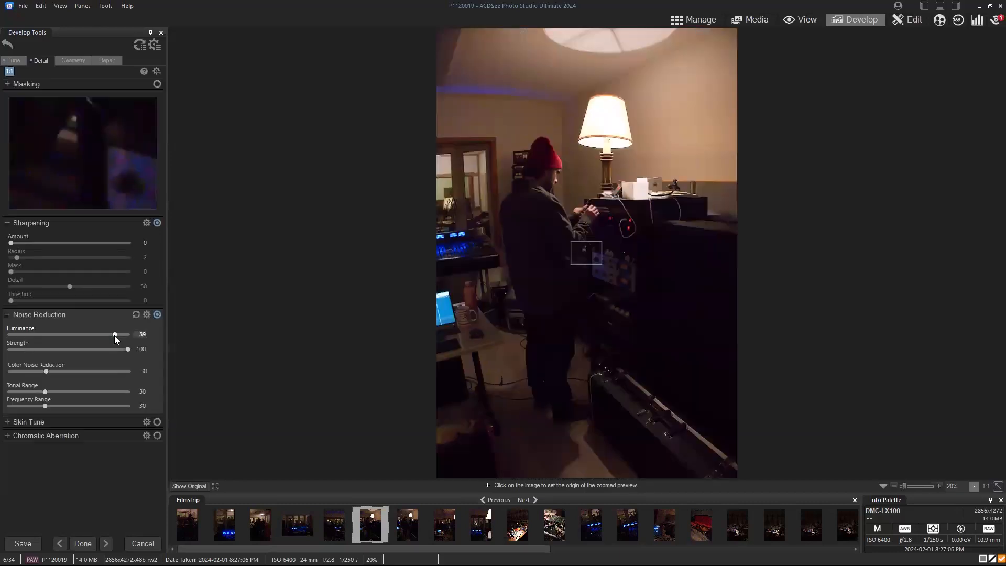
key("alt")
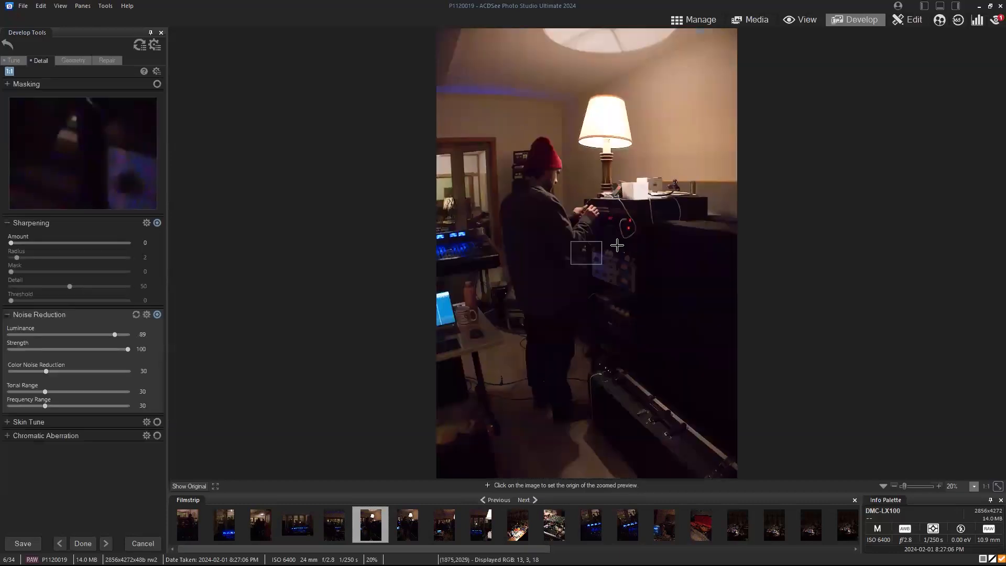
left_click(587, 210)
key("alt")
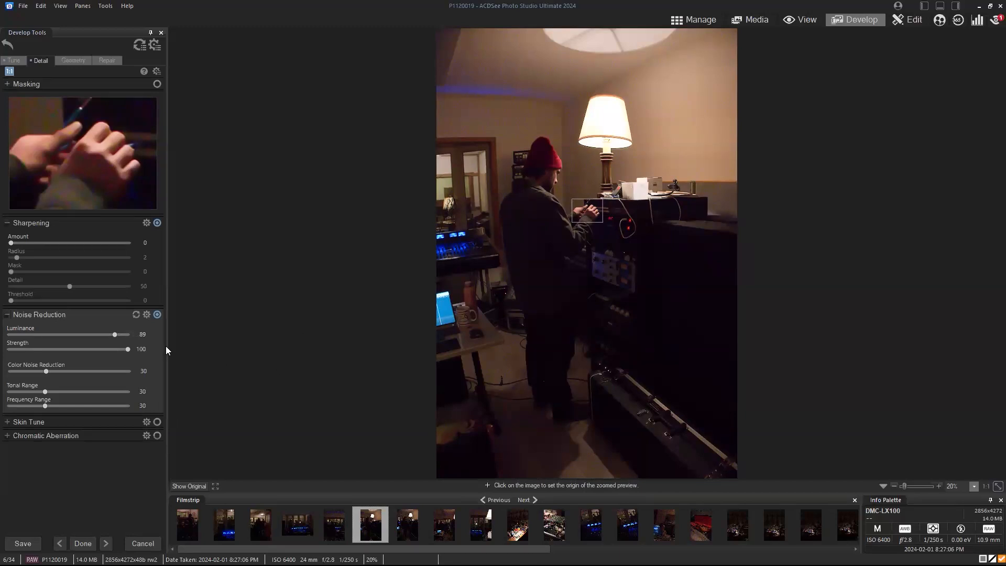
Set Sharpening Amount to 12, Radius to 4 and Mask to 79, and compare with Sharpening off and the original image
left_click_drag(34, 242, 34, 272)
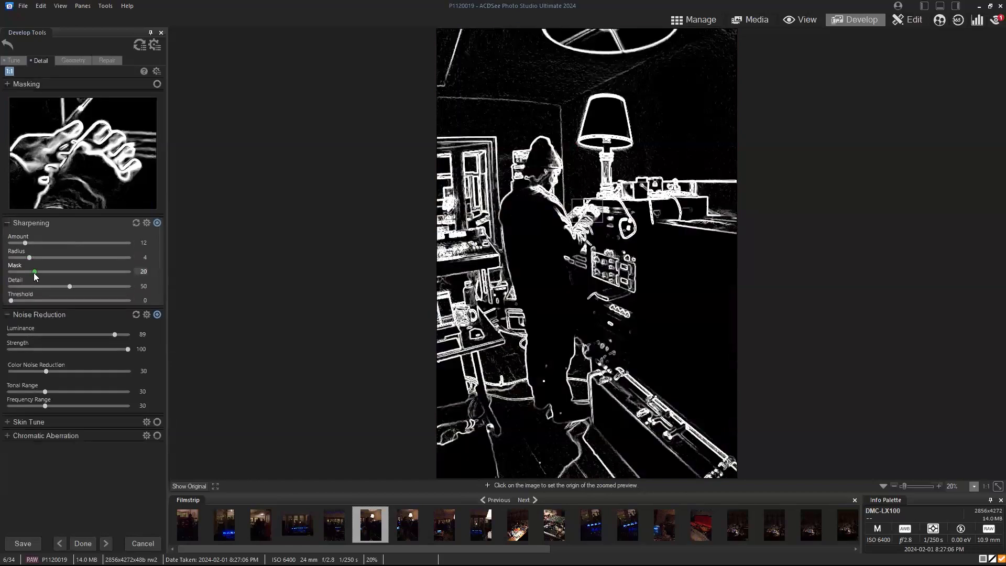
left_click_drag(34, 273, 104, 272)
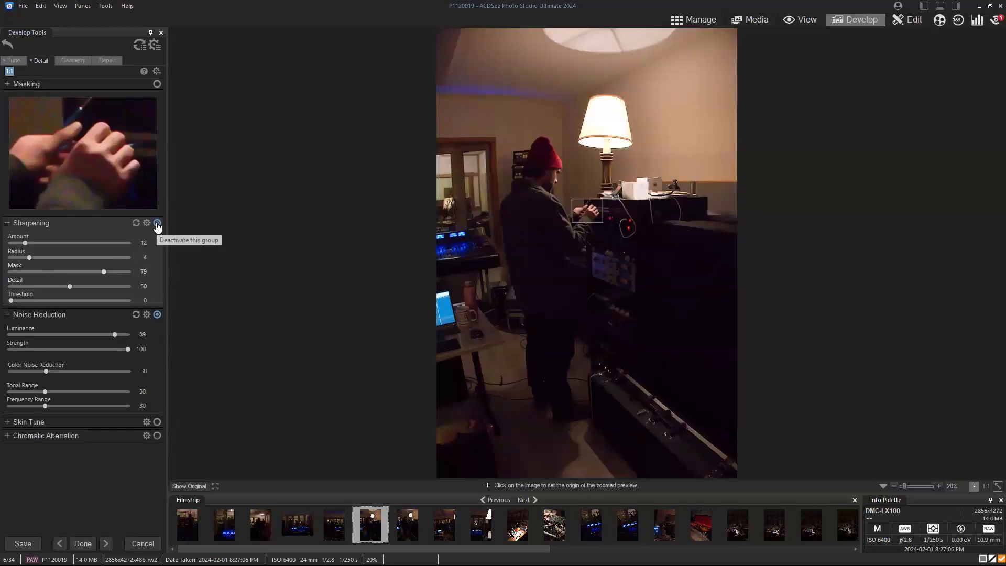
left_click(157, 224)
left_click(190, 486)
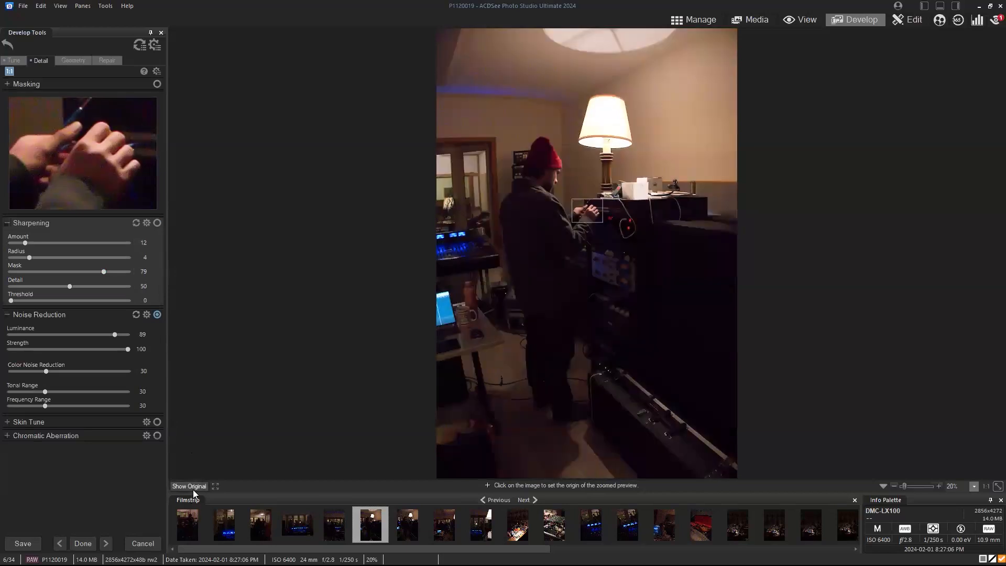
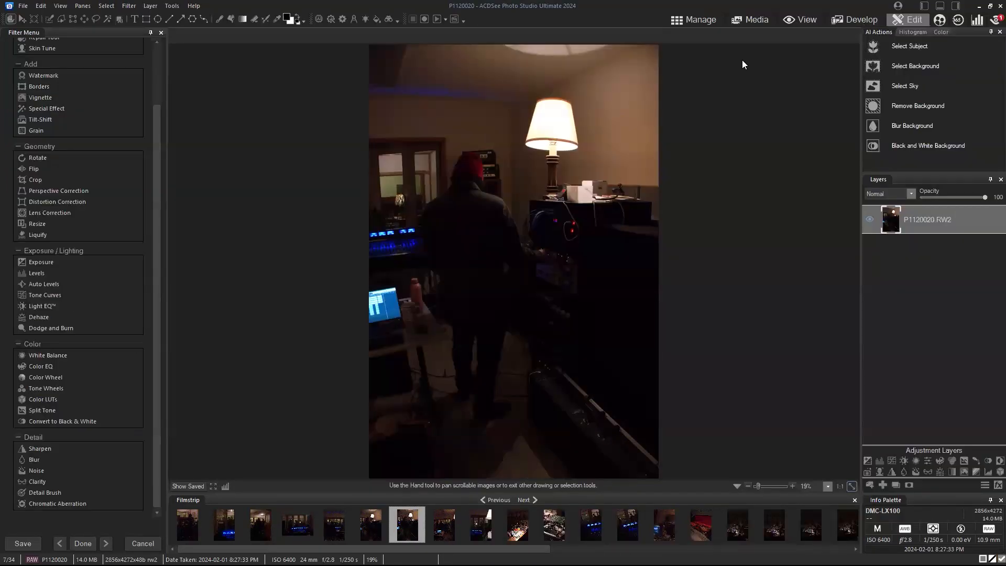
Add an Exposure adjustment layer to P1120020 in Edit mode and set its Exposure to 73 (+1.46 eV)
left_click(868, 461)
left_click_drag(925, 423, 958, 423)
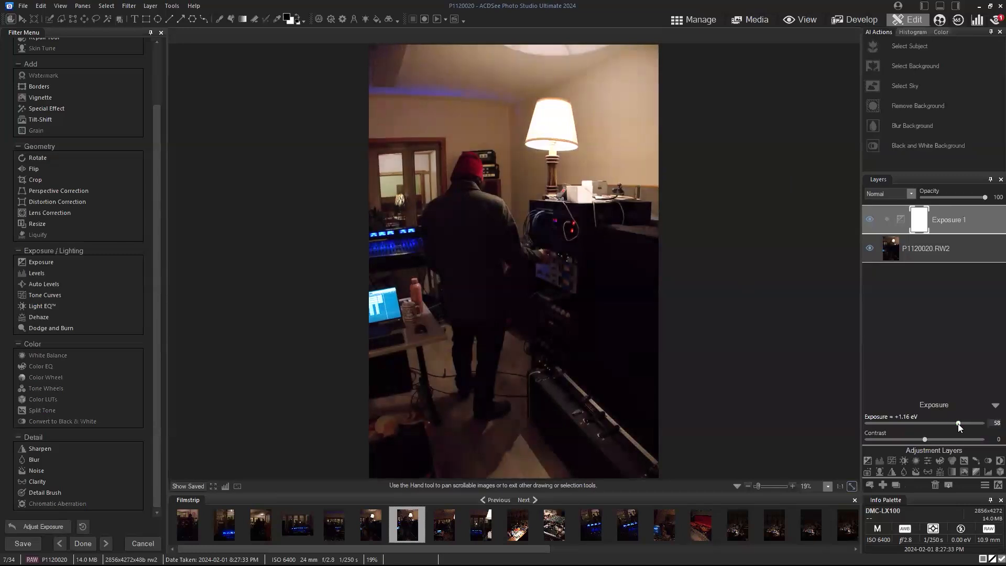
left_click_drag(958, 423, 966, 423)
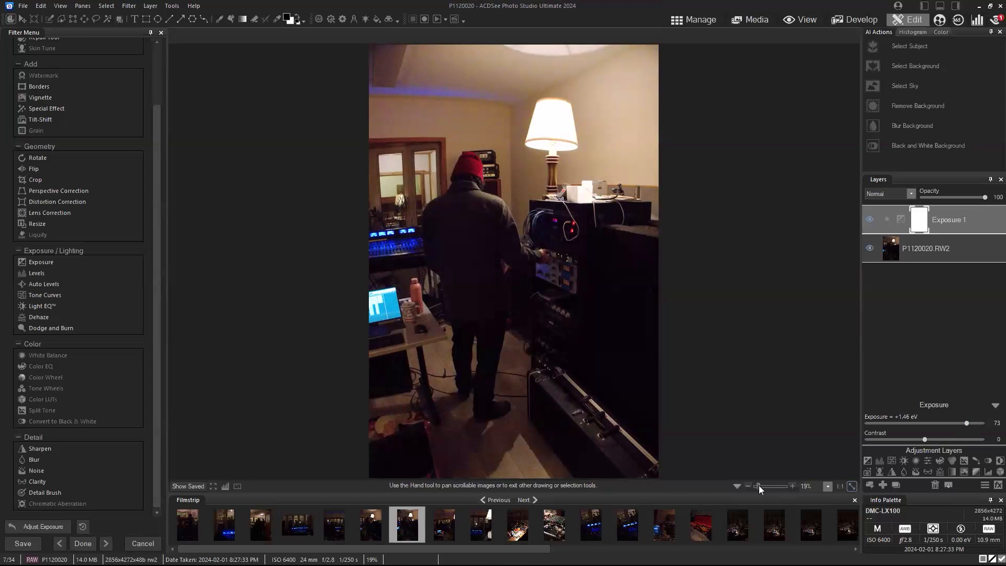
Check the noise around the lamp and ceiling, cancel the Noise filter on the Exposure layer, and open it on the P1120020.RW2 layer
left_click_drag(761, 485, 765, 485)
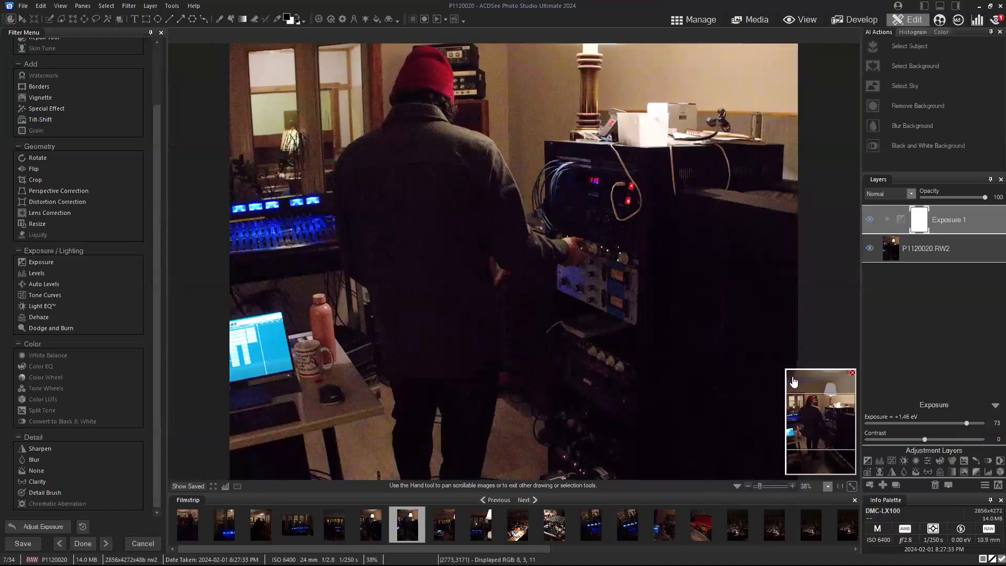
left_click(794, 382)
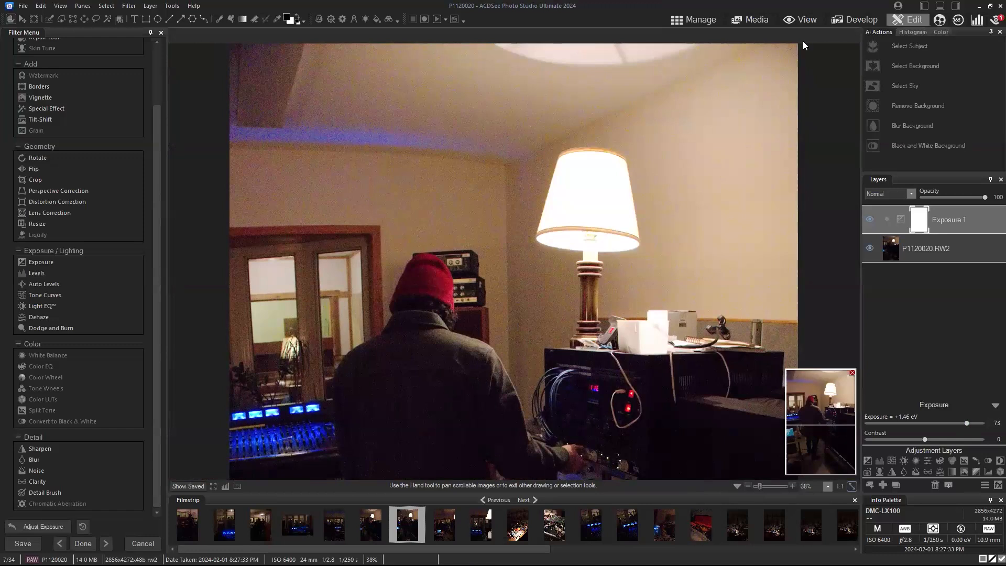
left_click(852, 487)
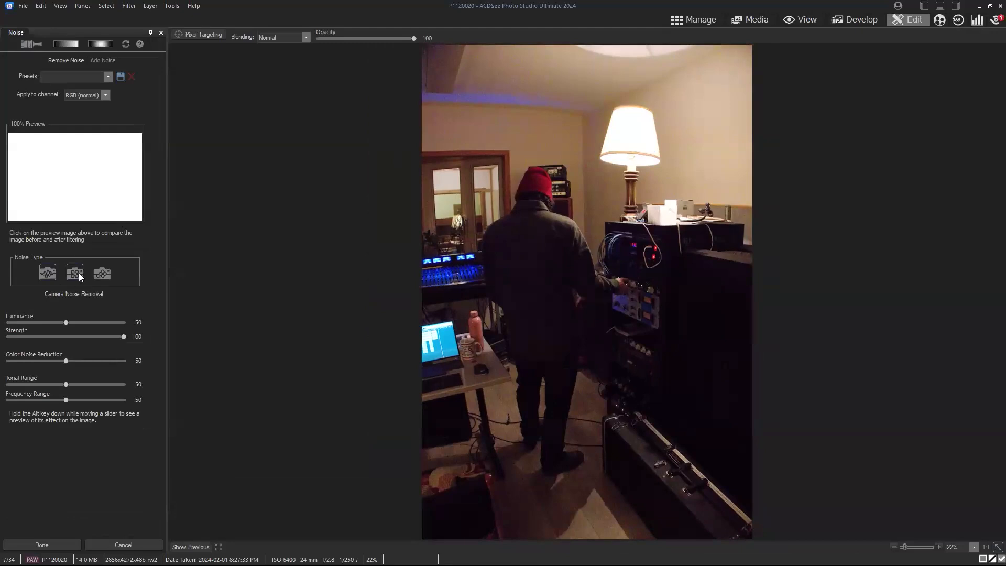
left_click(143, 543)
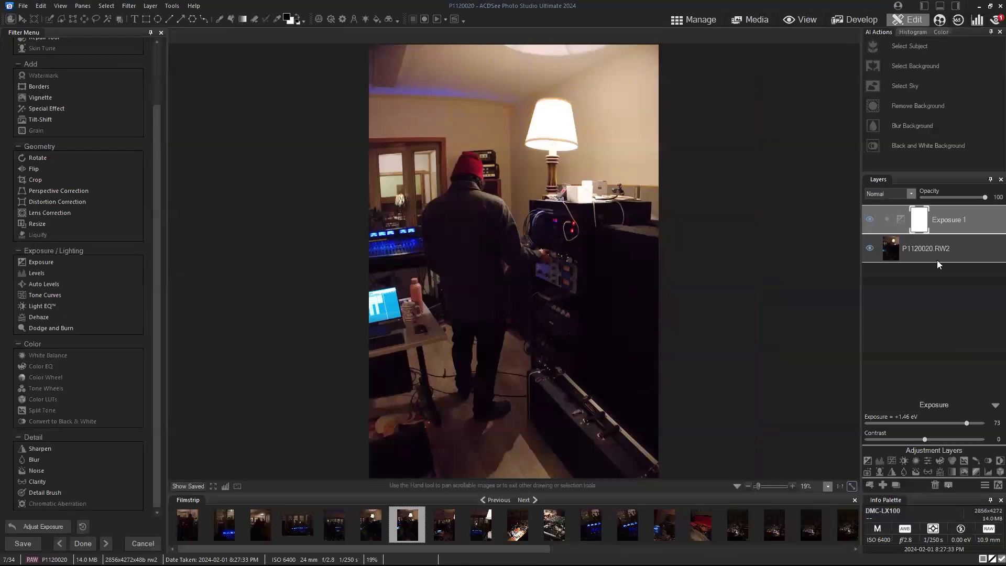
left_click(937, 260)
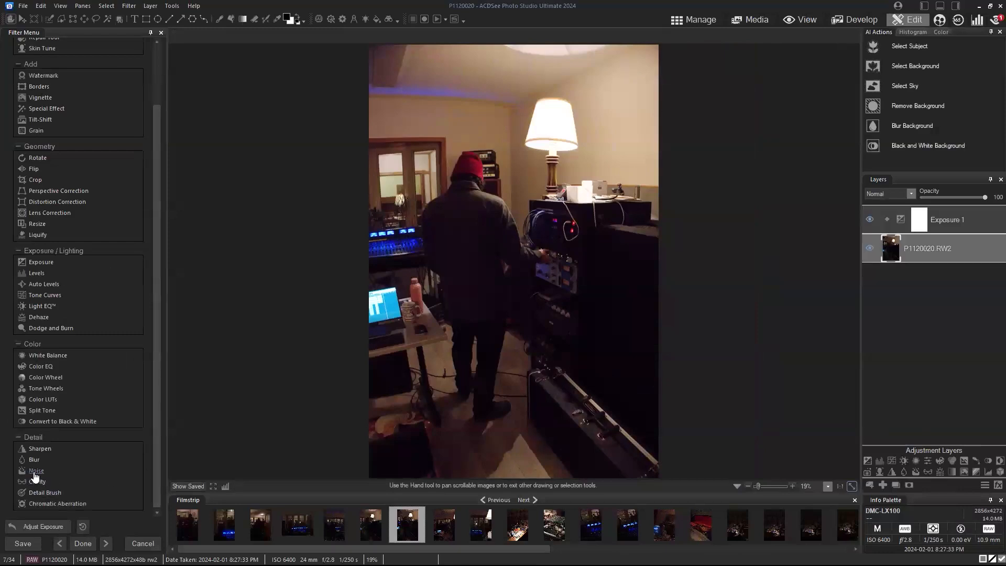
left_click(35, 473)
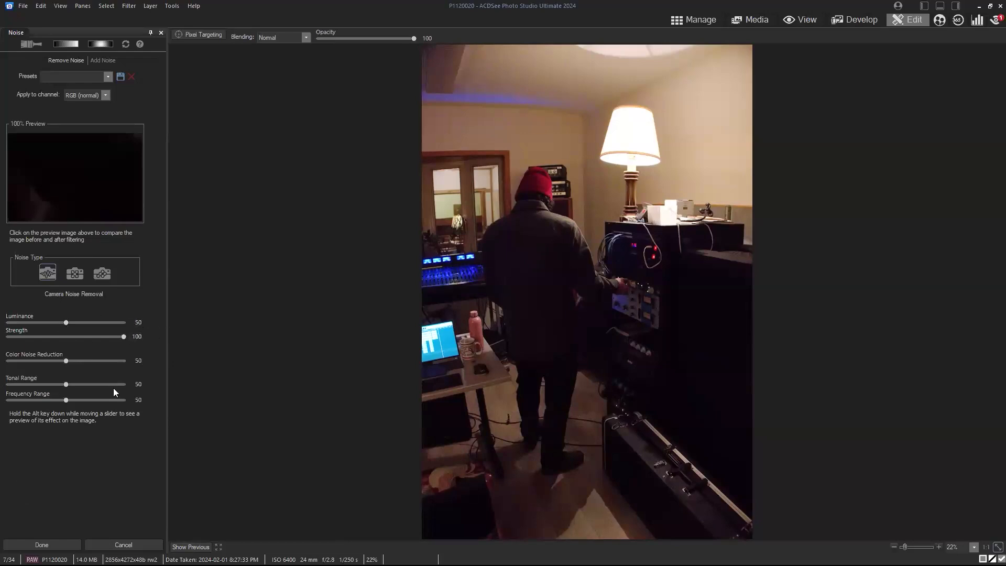
Try Camera Noise Removal with Strength 54 and Luminance 58, previewing the area beside the red hat and the blue-lit ceiling
left_click(70, 337)
left_click(53, 322)
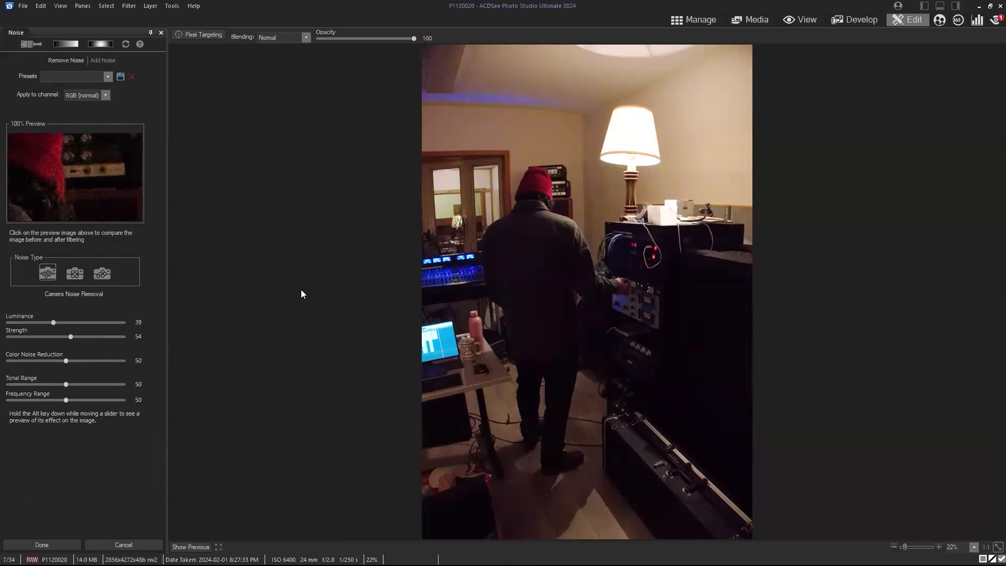
mouse_move(53, 323)
left_mouse_down()
mouse_move(71, 323)
mouse_move(61, 322)
left_mouse_up()
left_click(554, 202)
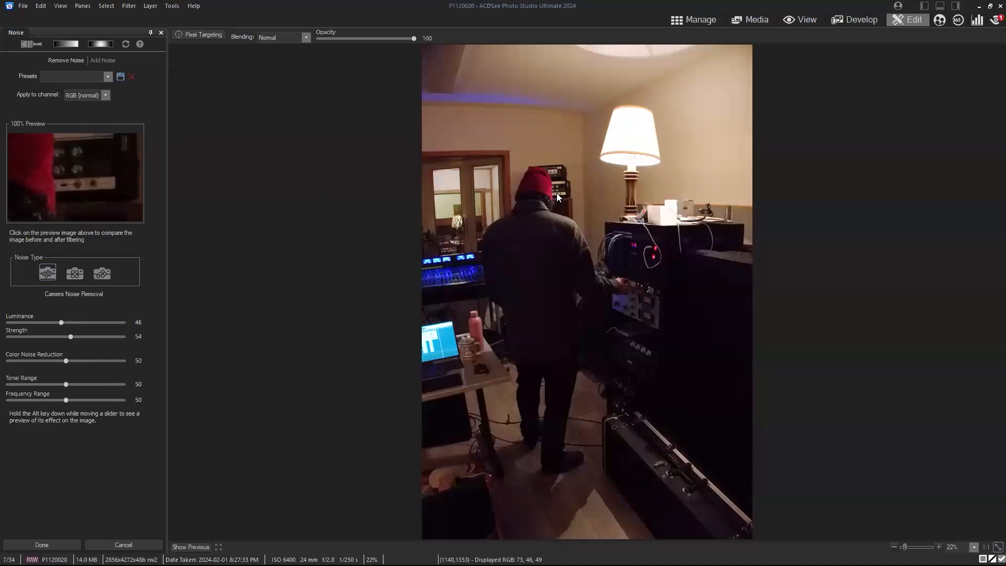
left_click(95, 322)
left_click_drag(96, 322, 87, 323)
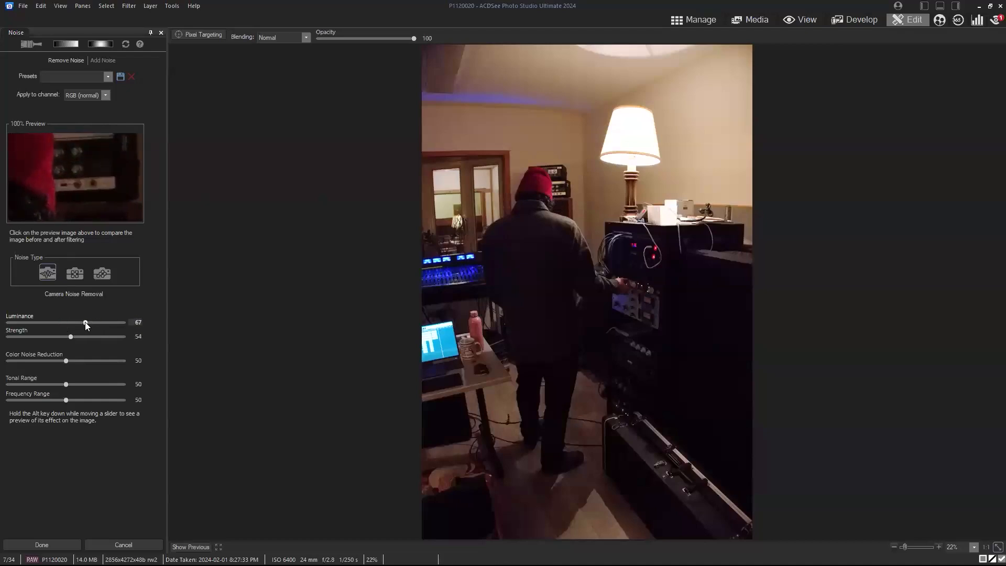
left_click(75, 323)
left_click(474, 92)
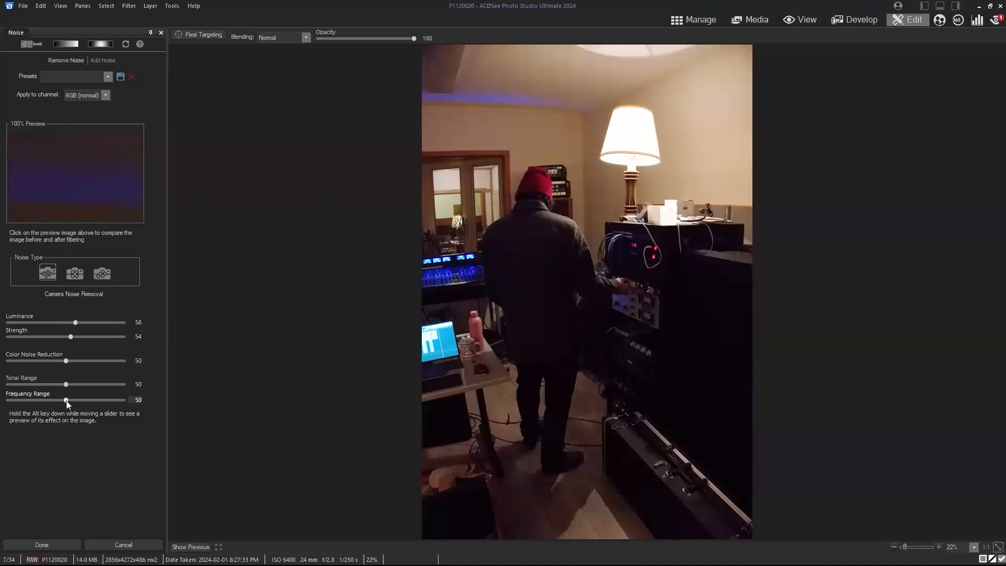
Try a Frequency Range of 8, raise it back to mid-range, and apply the Camera Noise Removal
left_click_drag(66, 401, 20, 404)
left_click_drag(21, 400, 8, 401)
left_click(19, 400)
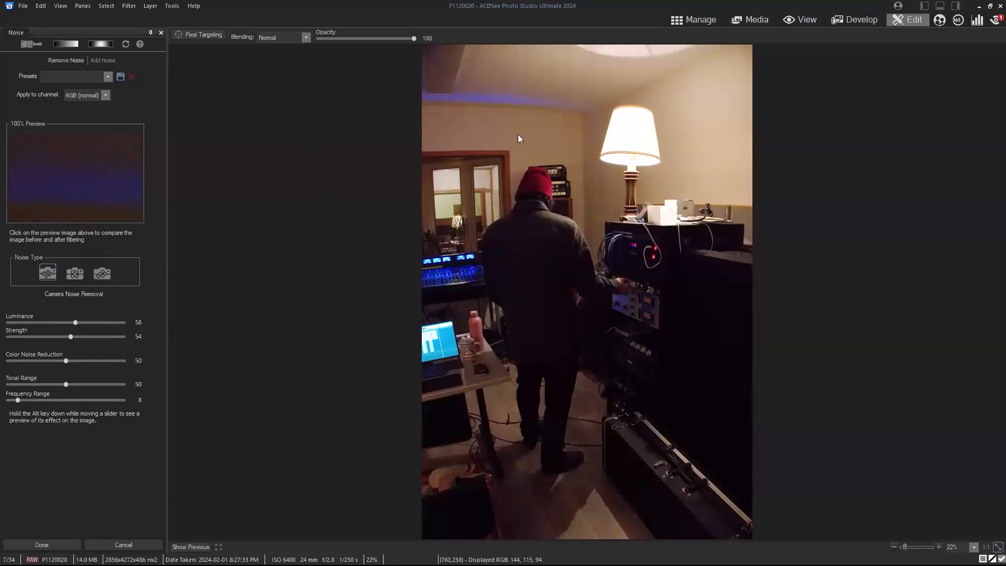
left_click_drag(62, 398, 72, 401)
left_click(57, 542)
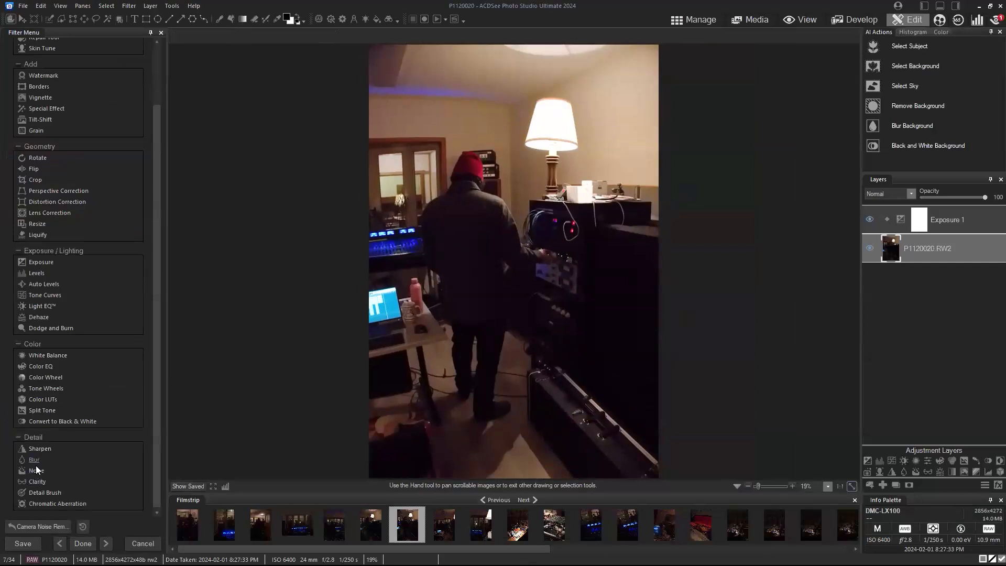
Open the Sharpen filter, cancel it without changes, and undo the Camera Noise Removal
left_click(40, 449)
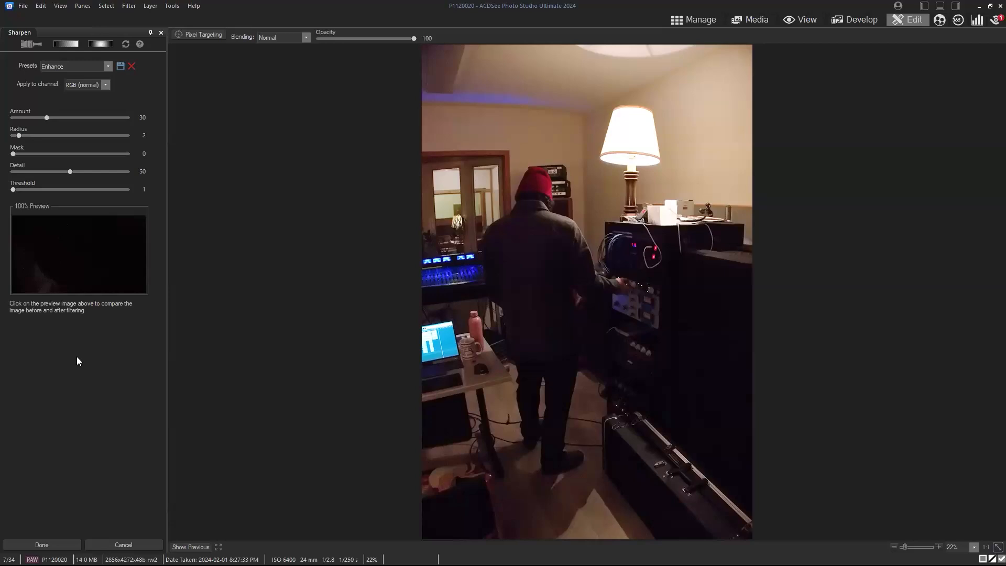
left_click(132, 545)
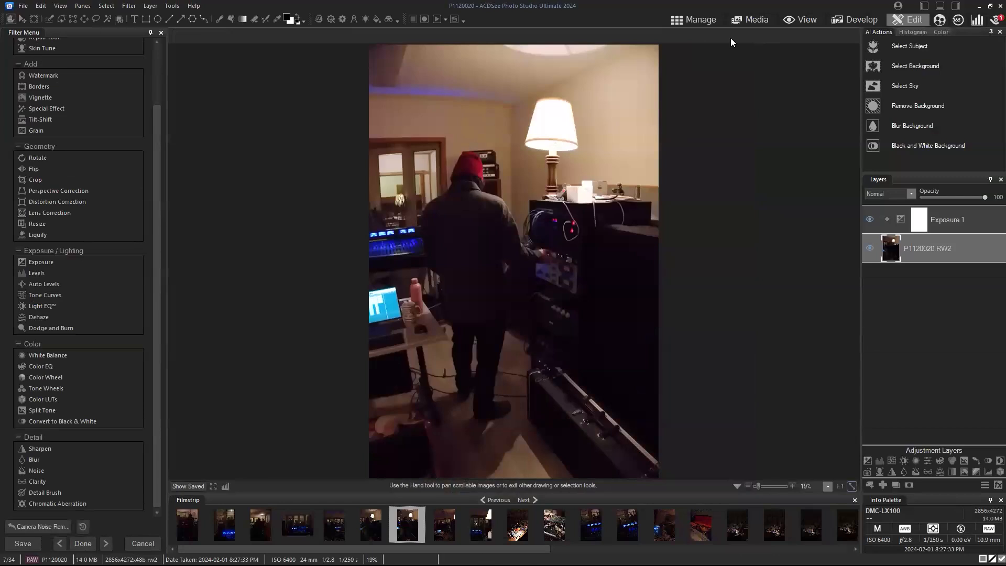
left_click(11, 528)
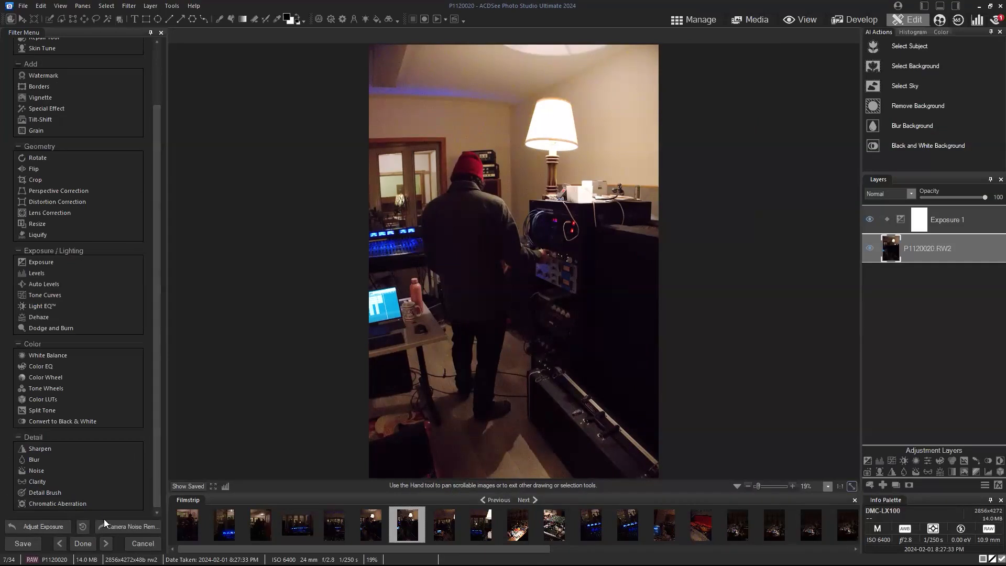
Apply Camera Noise Removal to the P1120020.RW2 layer with Luminance 54, Strength 64 and Color Noise Reduction 62
left_click(33, 471)
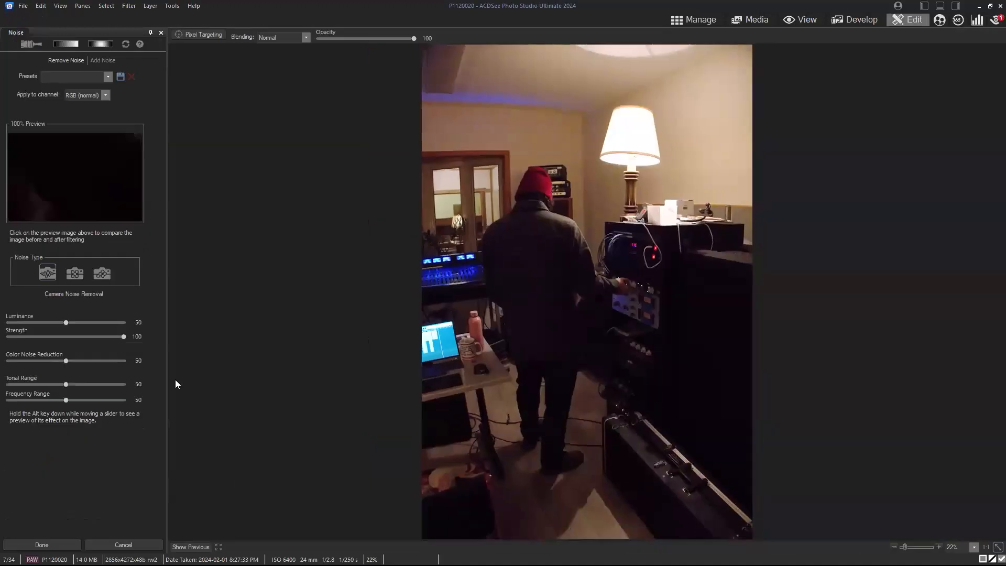
left_click_drag(67, 322, 49, 322)
left_click_drag(116, 338, 55, 322)
left_click_drag(81, 360, 79, 360)
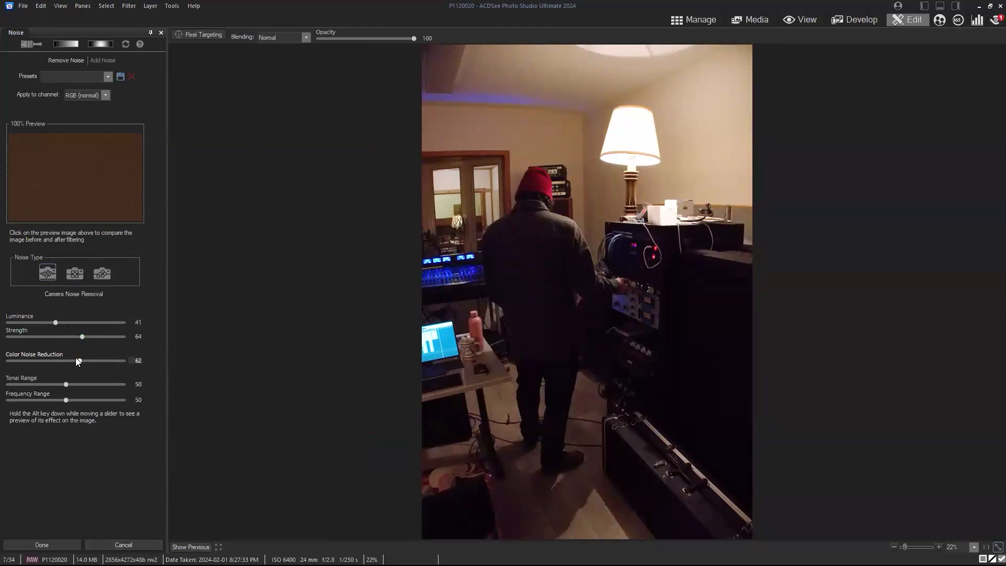
left_click_drag(56, 322, 70, 324)
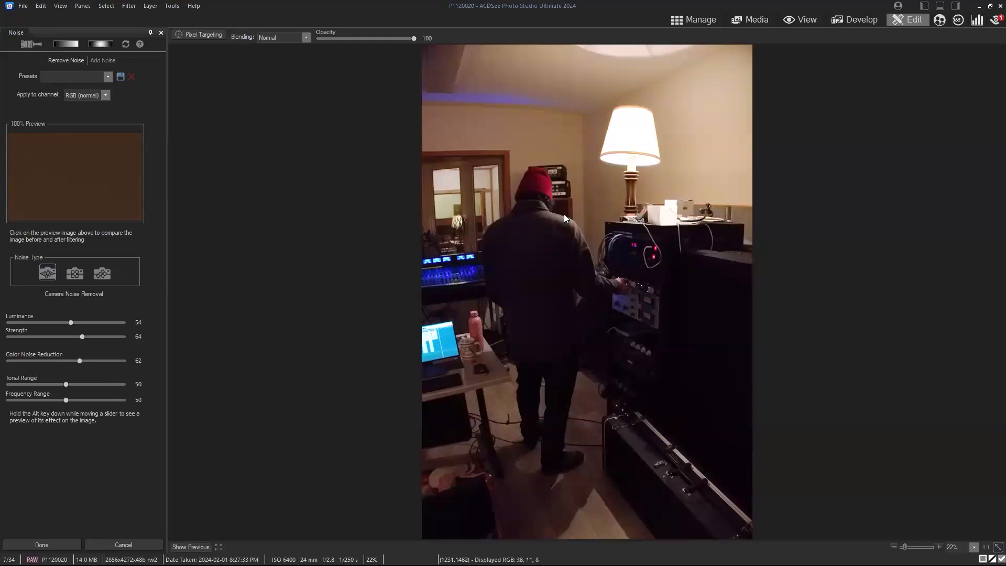
left_click(73, 544)
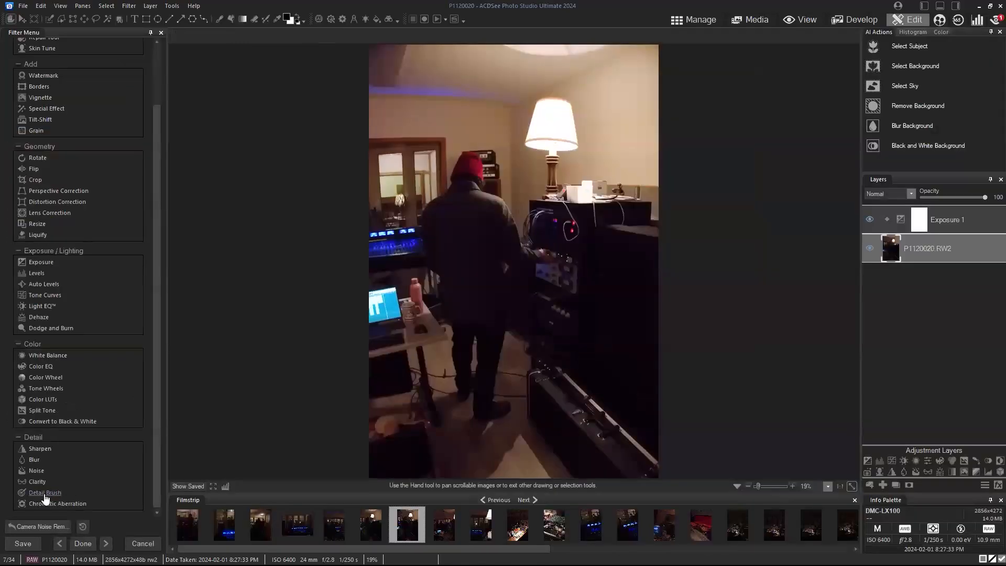
Try the Detail Brush's Sharpen operation around the blue-lit mixing console, undo the stroke, and cancel the brush
left_click(45, 495)
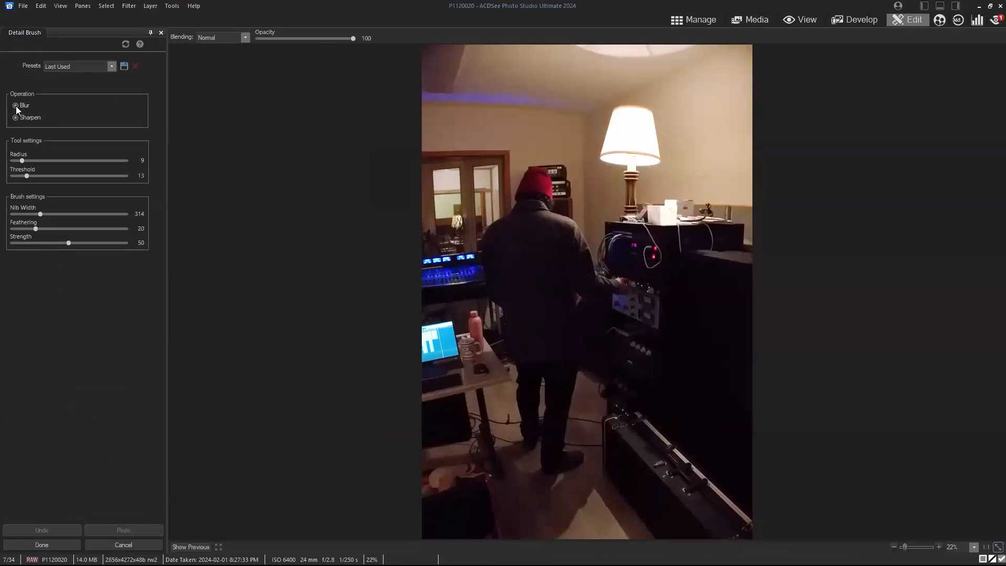
left_click(18, 107)
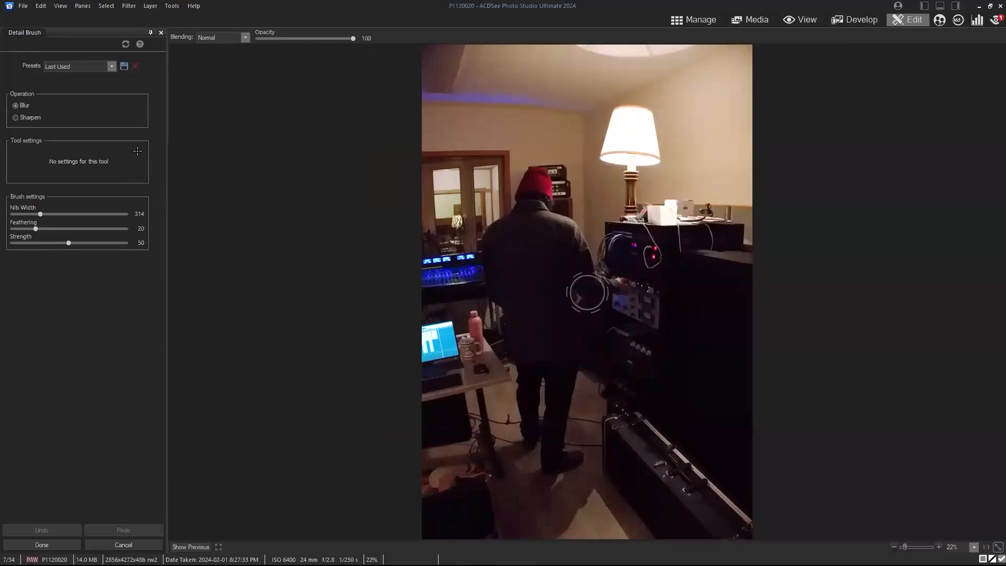
left_click(16, 118)
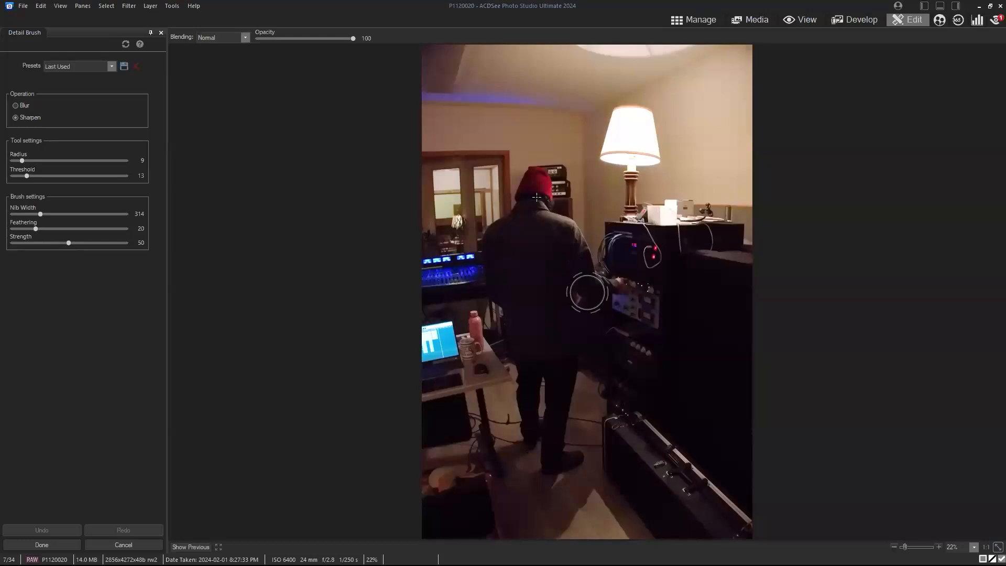
left_click(415, 294)
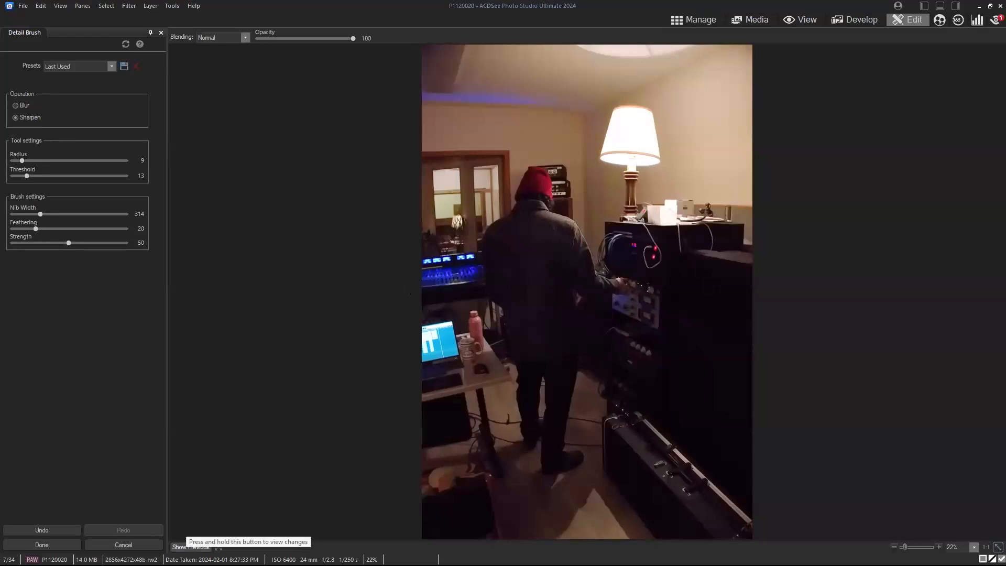
left_click(58, 529)
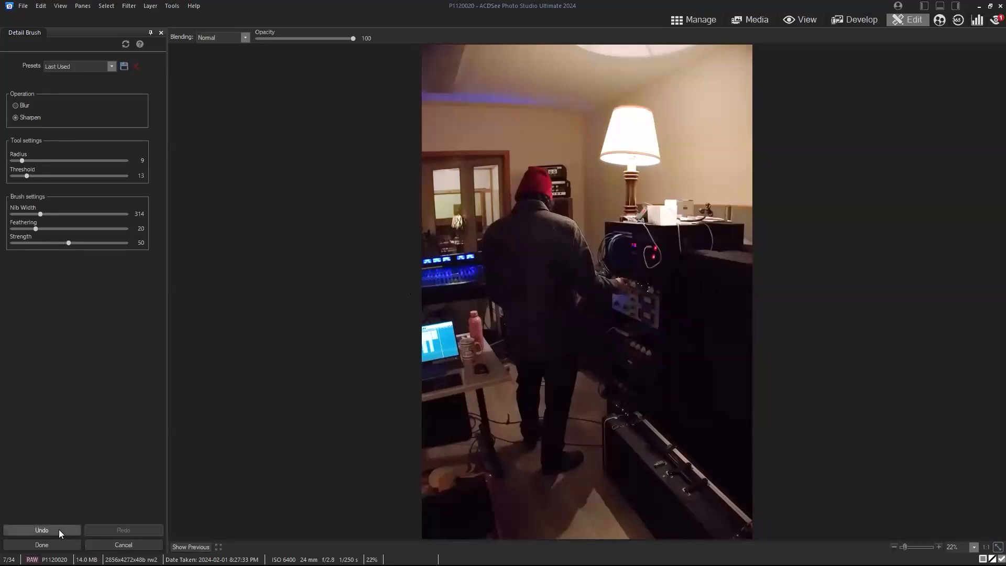
left_click(128, 545)
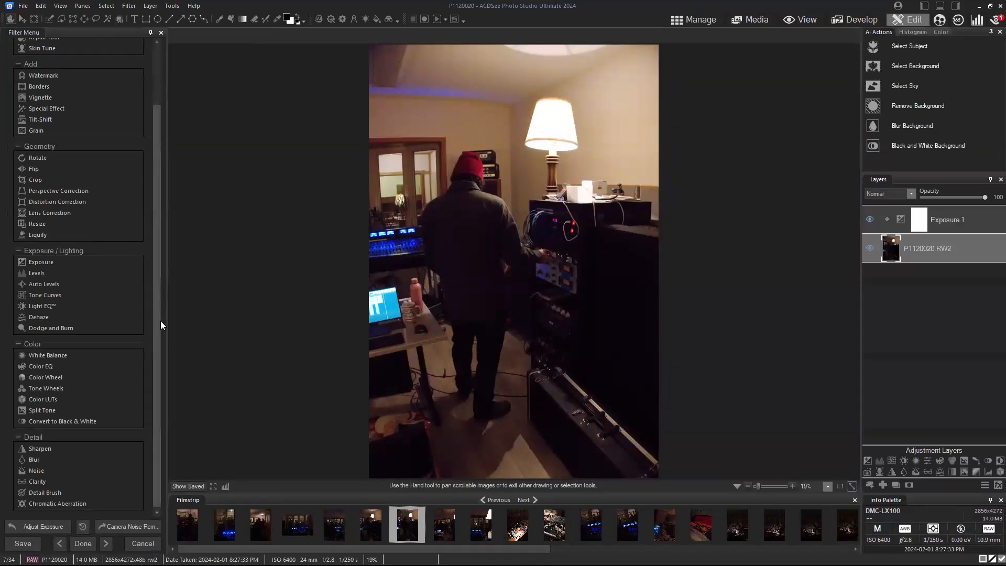
Try Median Noise Removal and Despeckle in the Noise filter, comparing Despeckle with the previous version, and return to Median Noise Removal
left_click(43, 471)
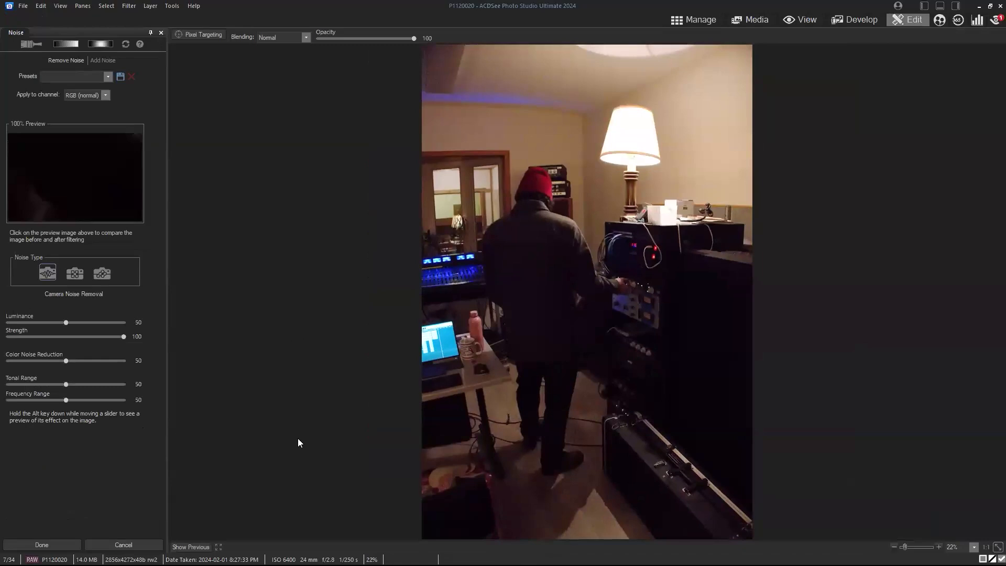
left_click(71, 273)
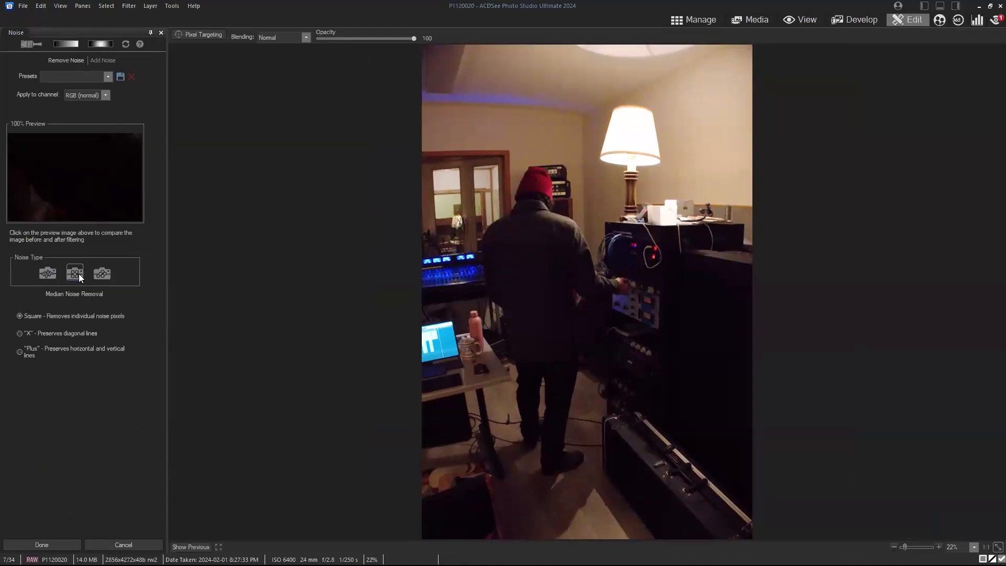
left_click(102, 274)
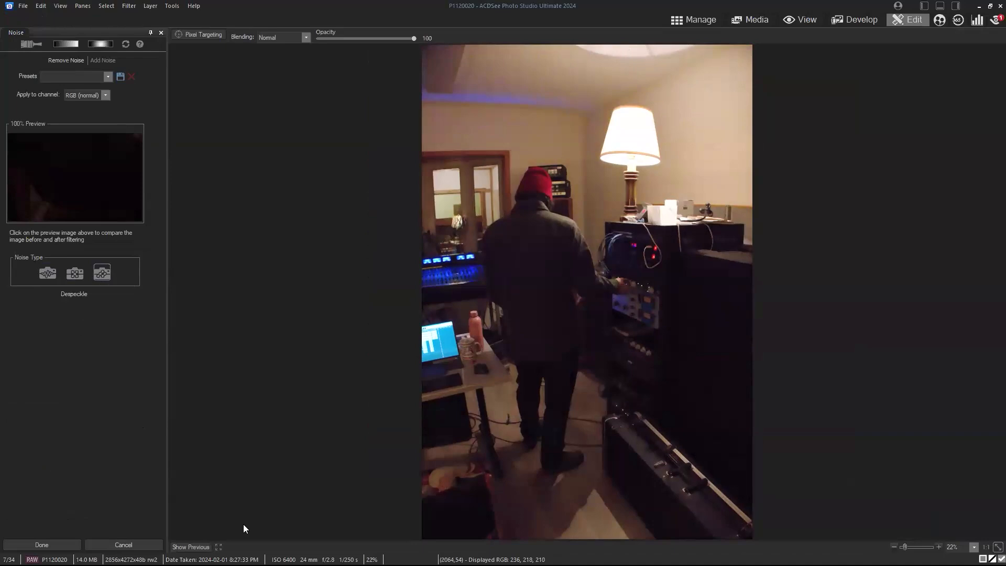
left_click(190, 546)
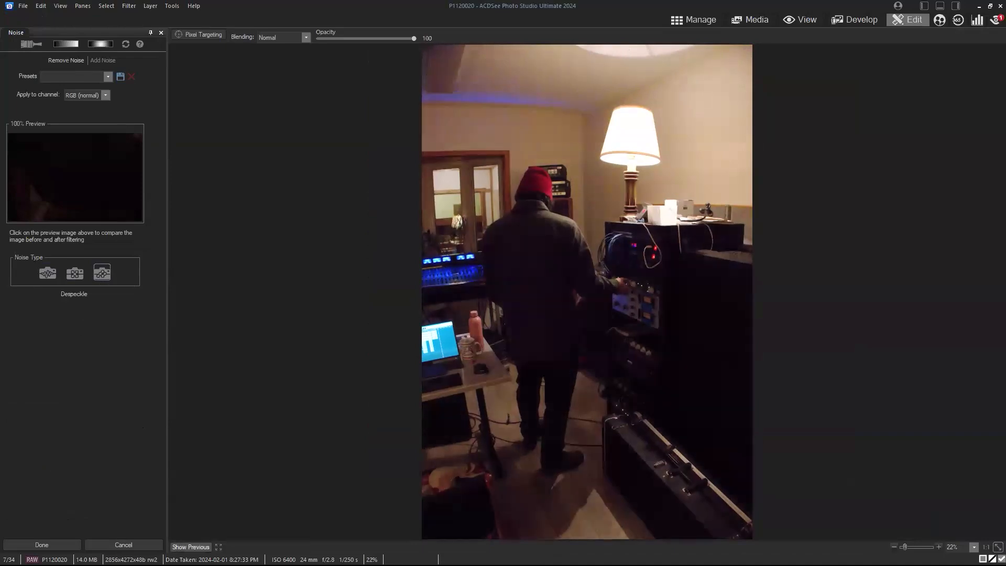
left_click(191, 546)
left_click(190, 546)
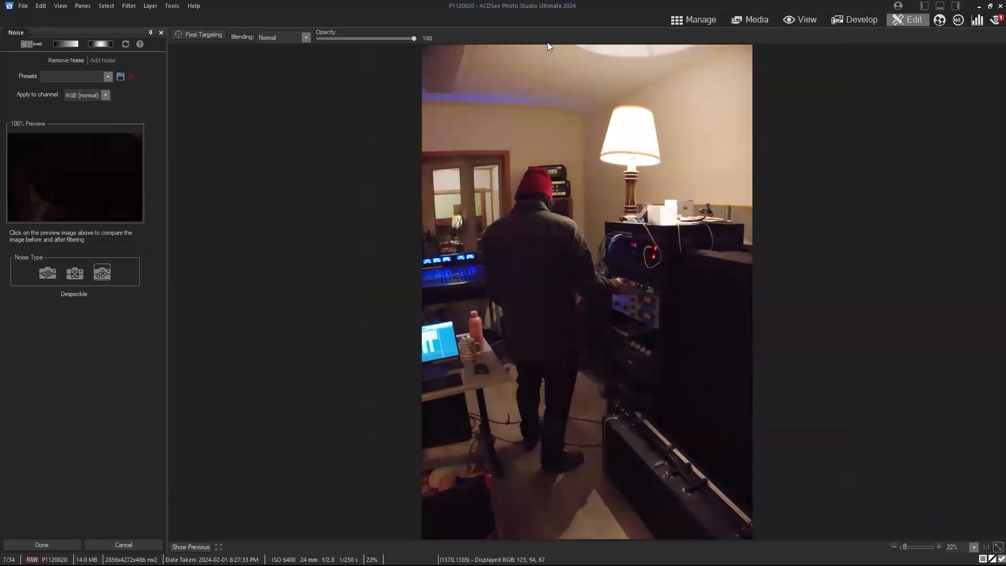
left_click(75, 273)
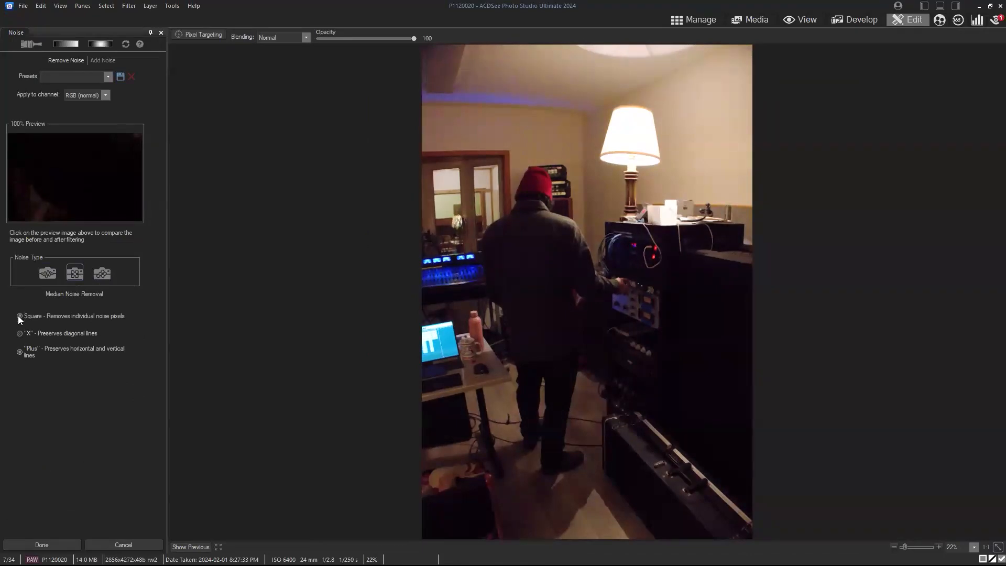
Set up a brush for Camera Noise Removal with Nib Width 40, Feathering 55, Pressure 91 and the mask shown
left_click(43, 273)
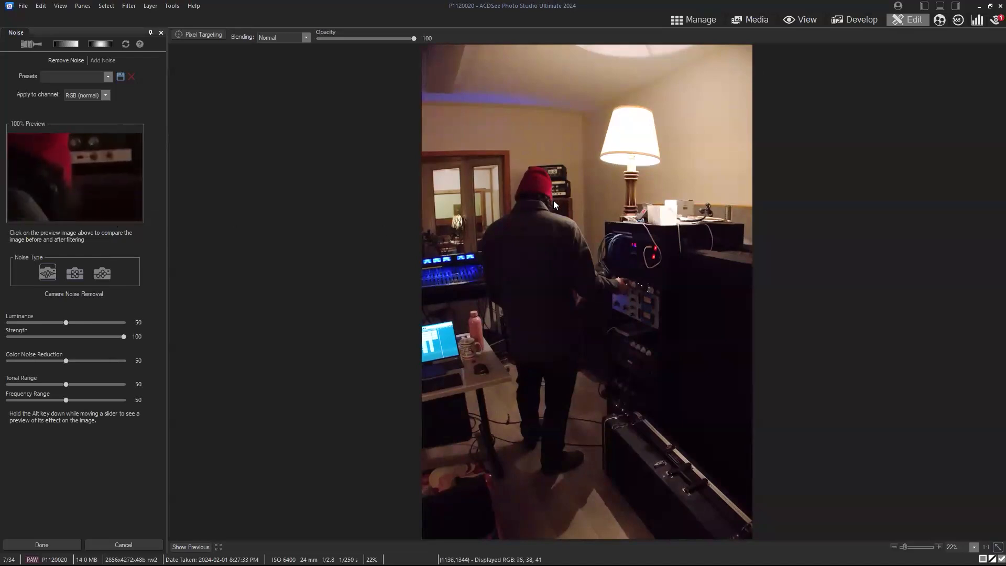
left_click(28, 43)
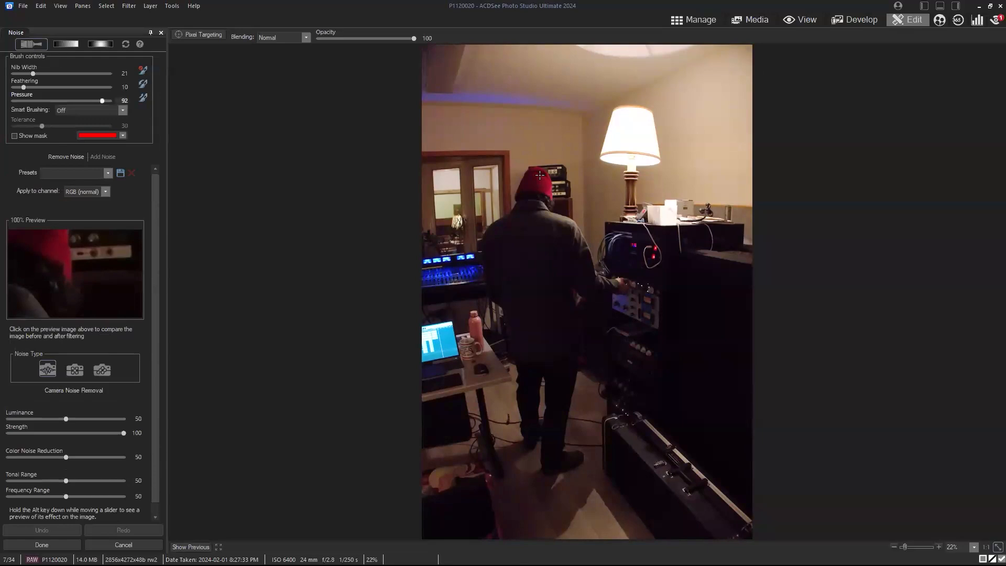
scroll(542, 179, "up", 3)
left_click(44, 74)
scroll(525, 142, "up", 4)
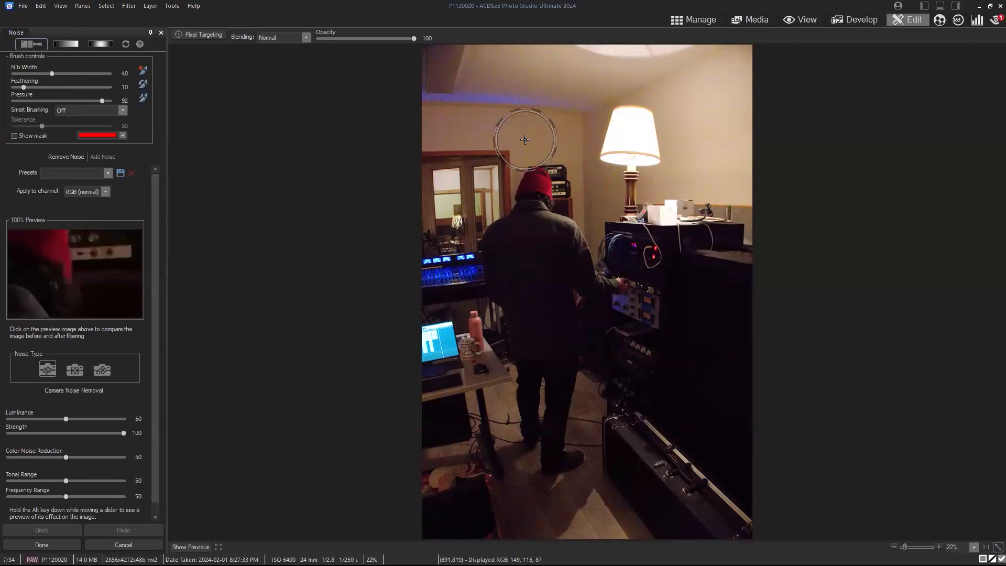
scroll(525, 140, "down", 1)
key("alt")
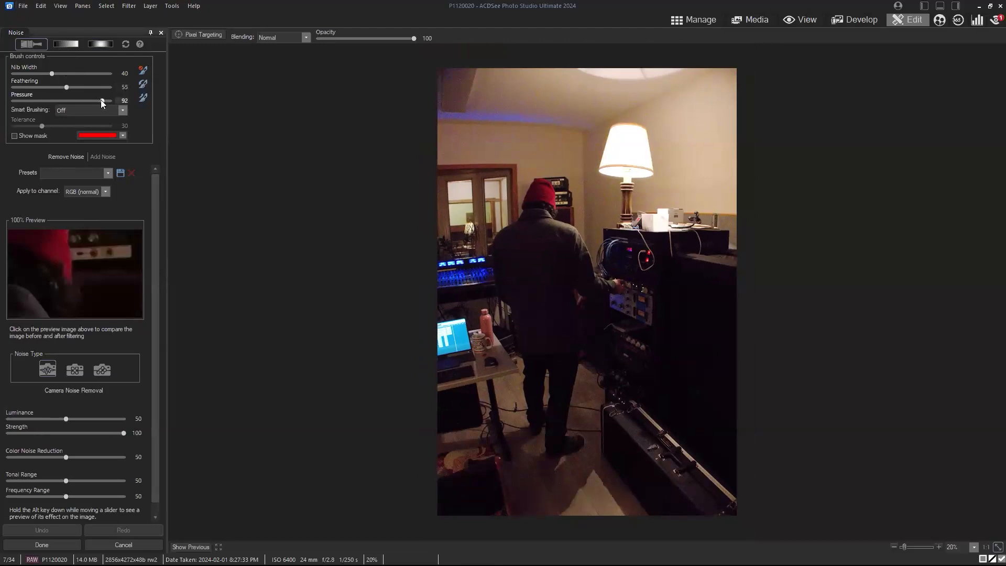
left_click_drag(102, 101, 102, 102)
left_click(18, 136)
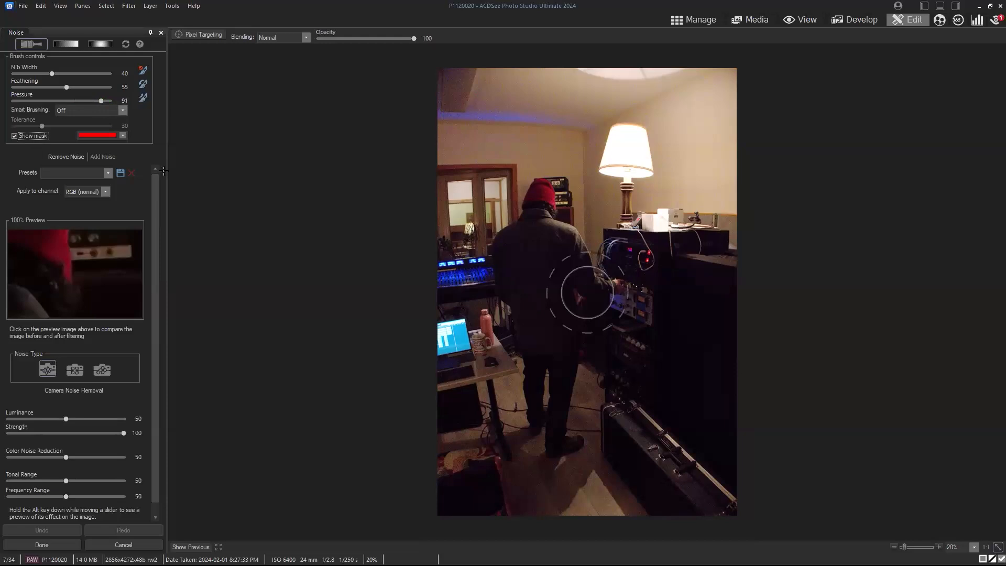
Brush noise removal over the ceiling with Luminance 83, hiding the mask and turning the brush off and on to compare
left_click(460, 84)
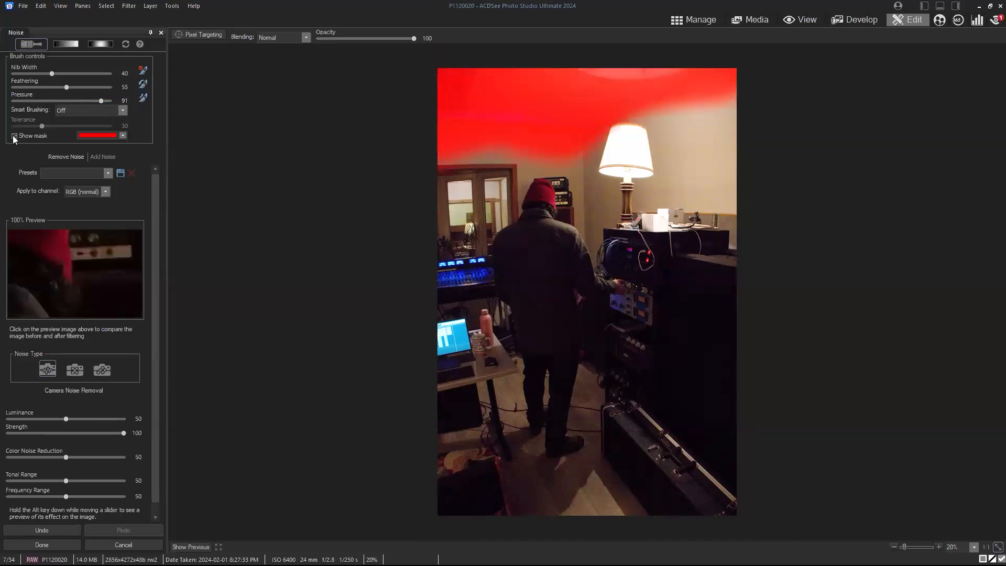
left_click(14, 136)
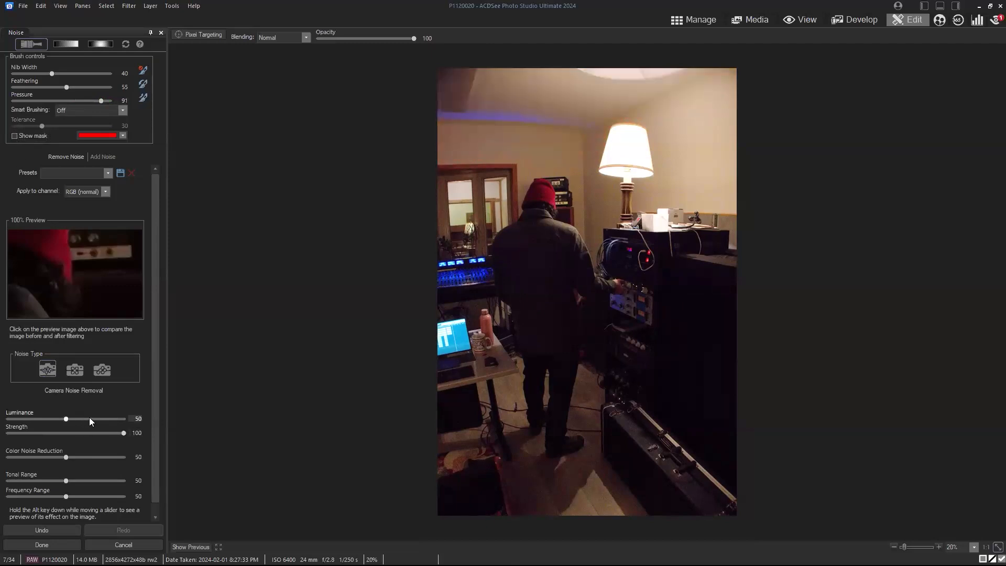
left_click_drag(98, 417, 103, 419)
left_click(29, 45)
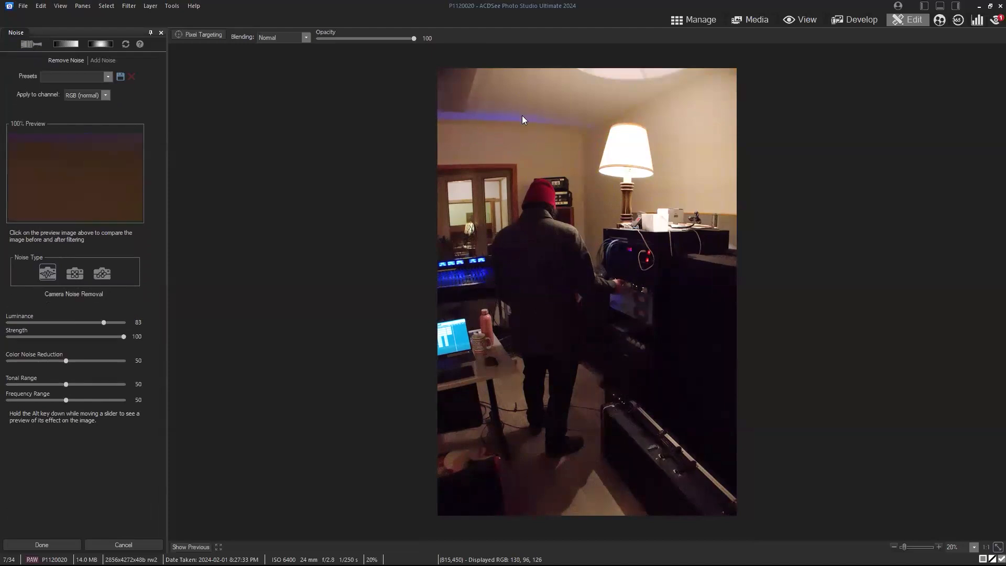
left_click(28, 43)
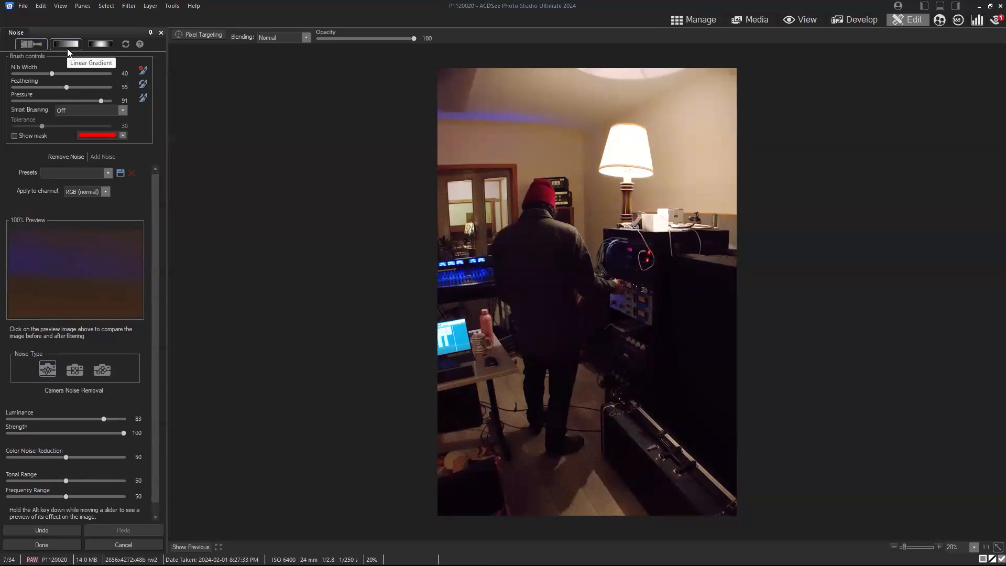
Leave the Noise filter without applying the brushed noise removal, and switch to Manage mode
left_click(844, 29)
left_click(540, 304)
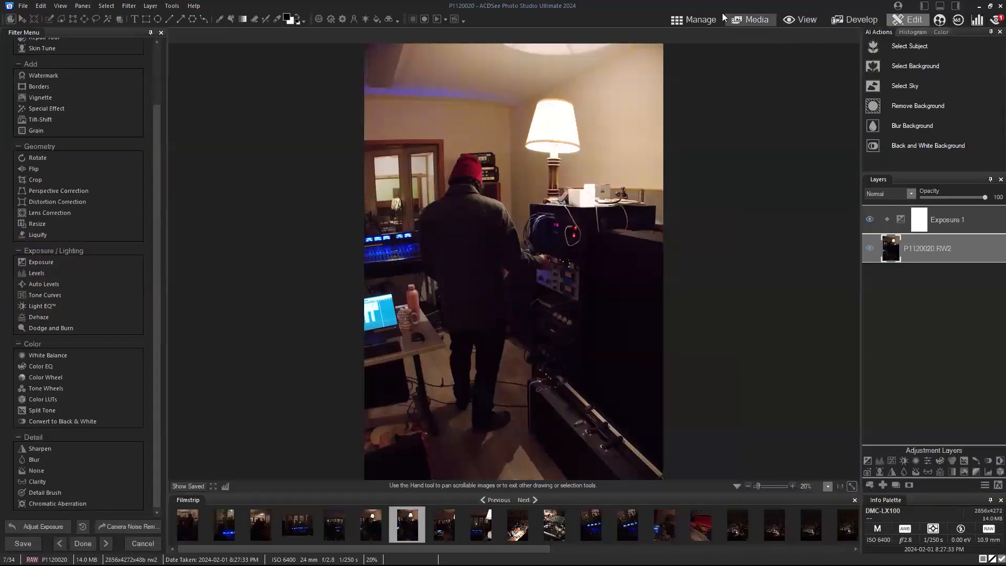
left_click(706, 14)
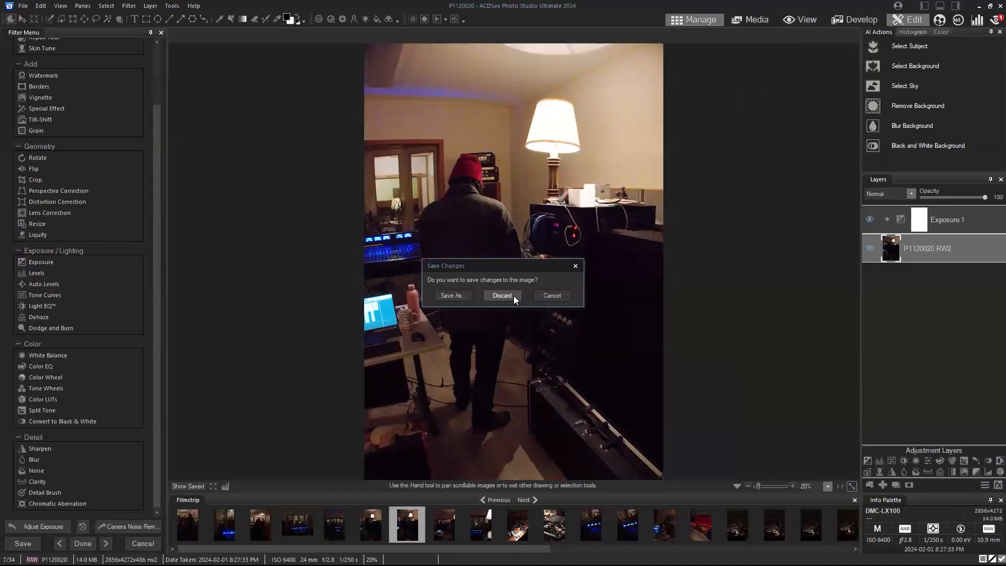